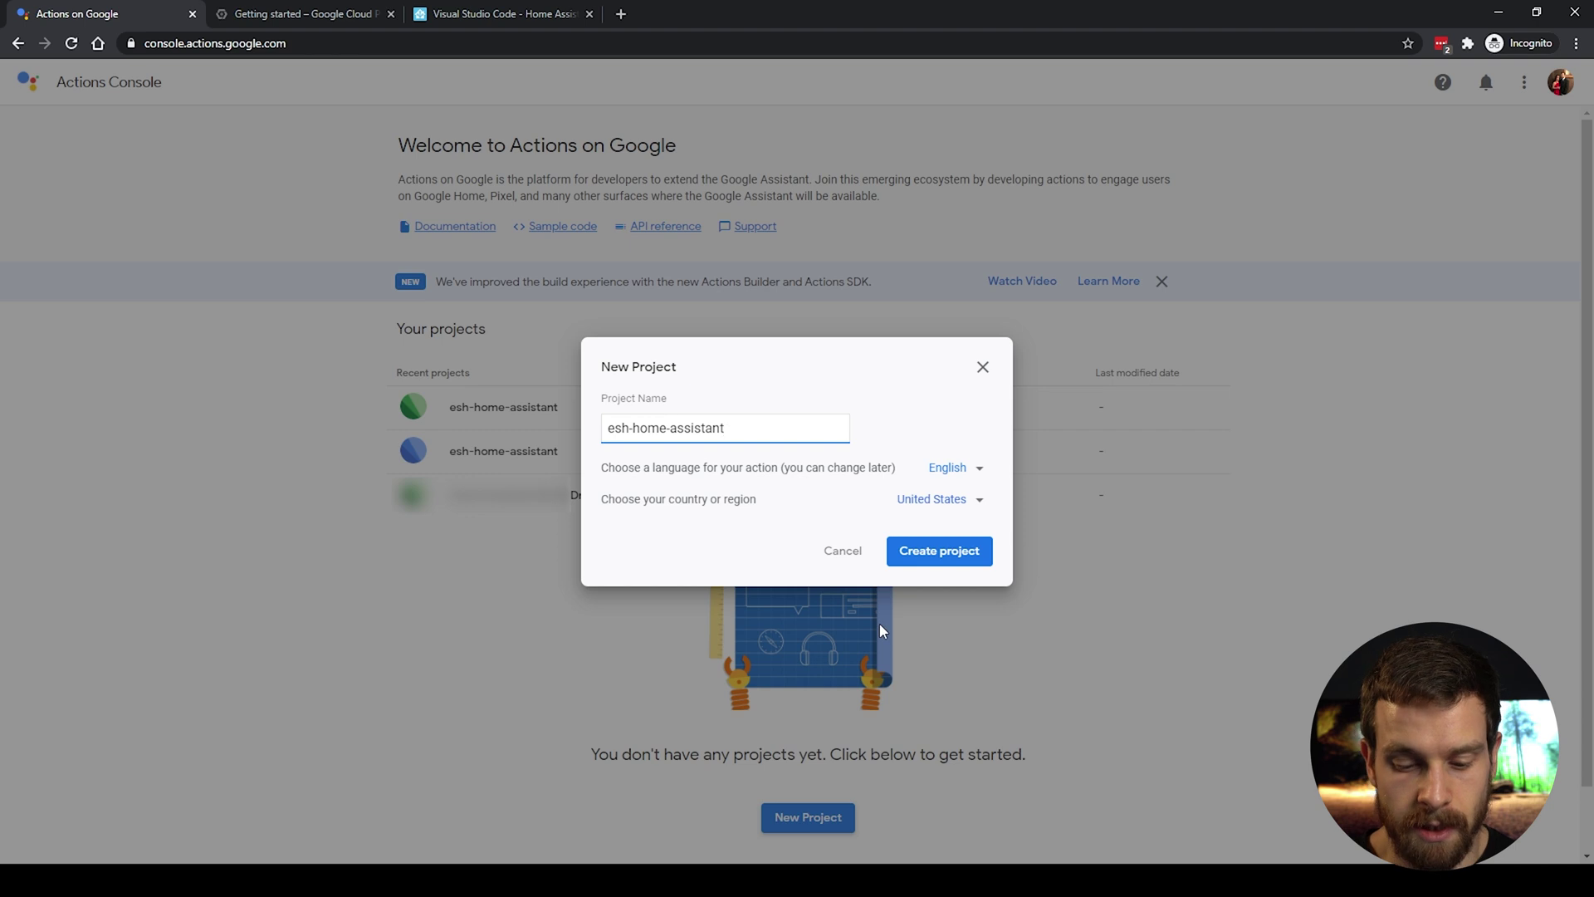
Step: Create the esh-home-assistant project with its country set, choosing the Smart Home action type
{"action": "left_click", "coordinate": [977, 498]}
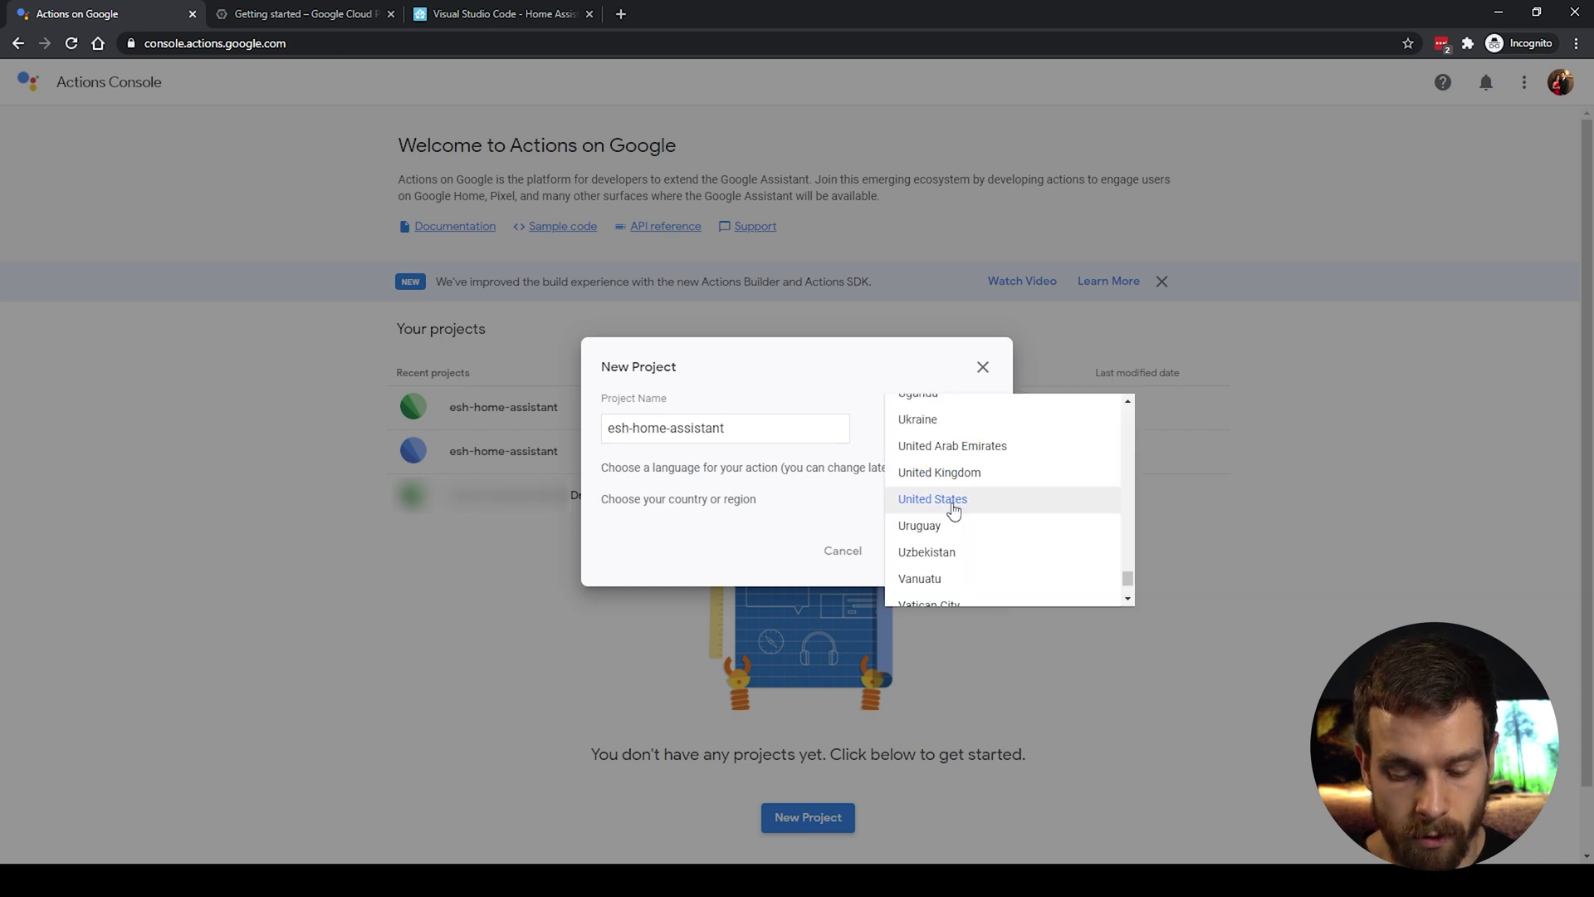
{"action": "left_click", "coordinate": [963, 475]}
{"action": "left_click", "coordinate": [940, 553]}
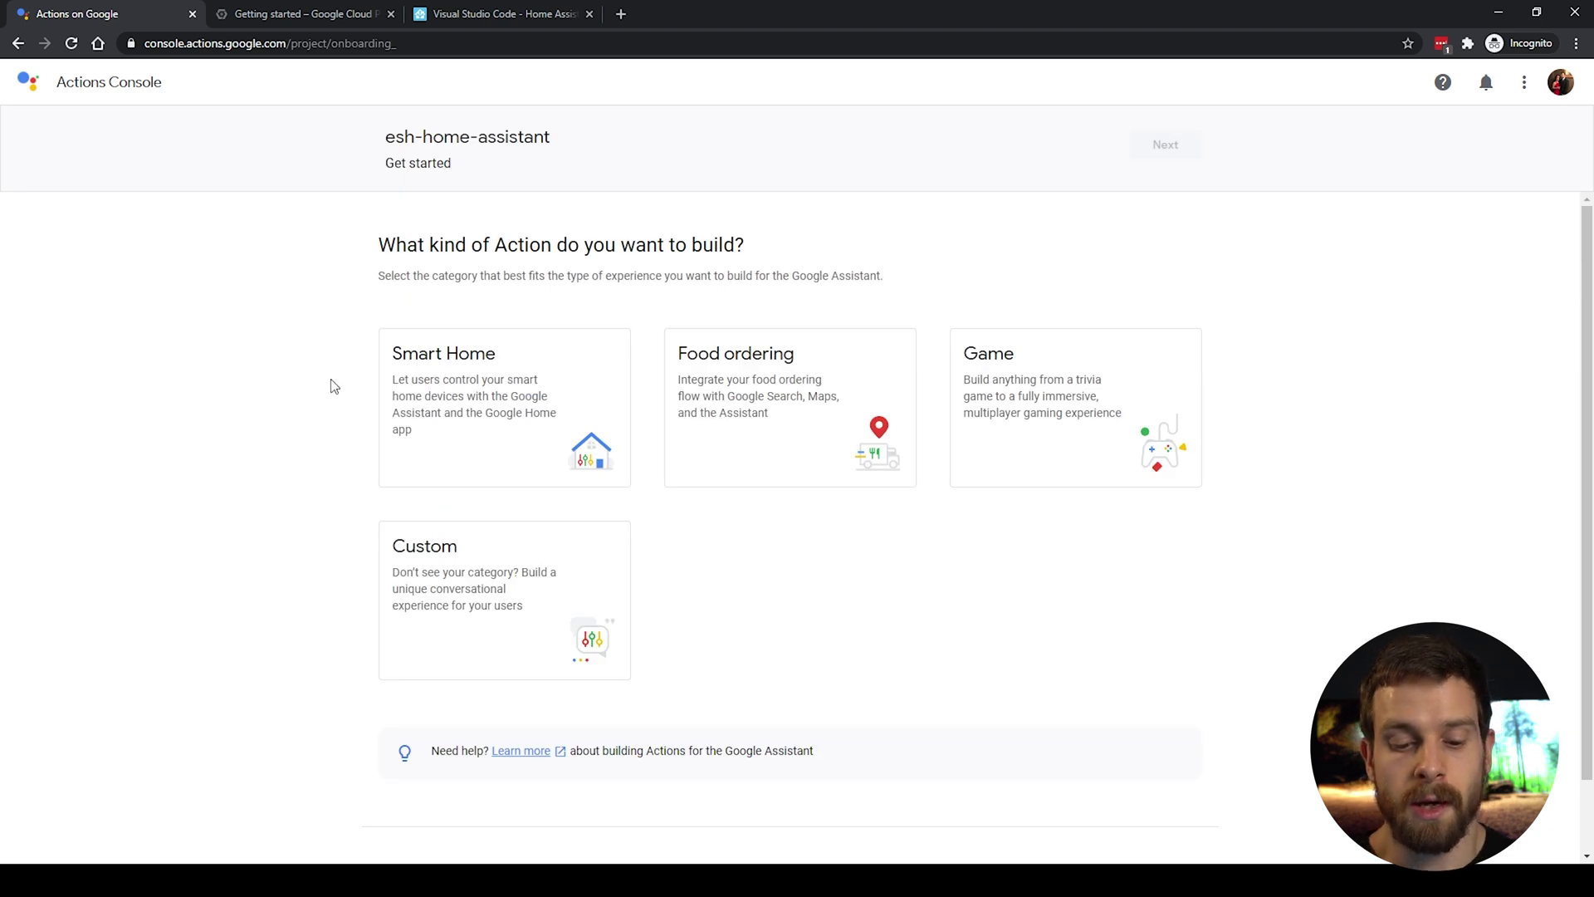
{"action": "left_click", "coordinate": [573, 393]}
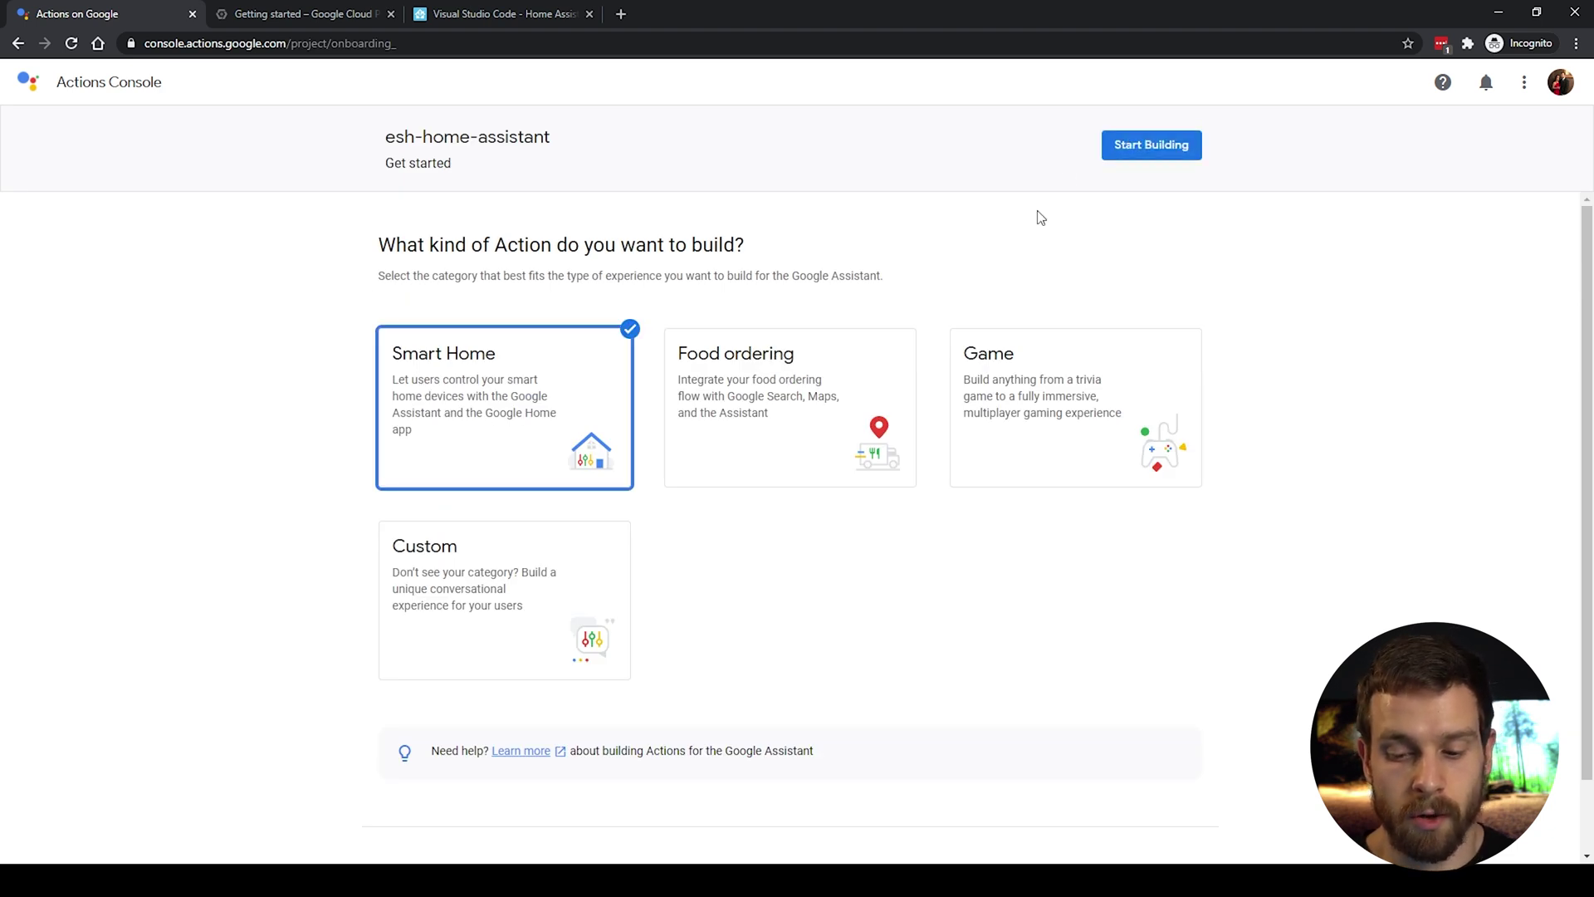
{"action": "left_click", "coordinate": [1151, 146]}
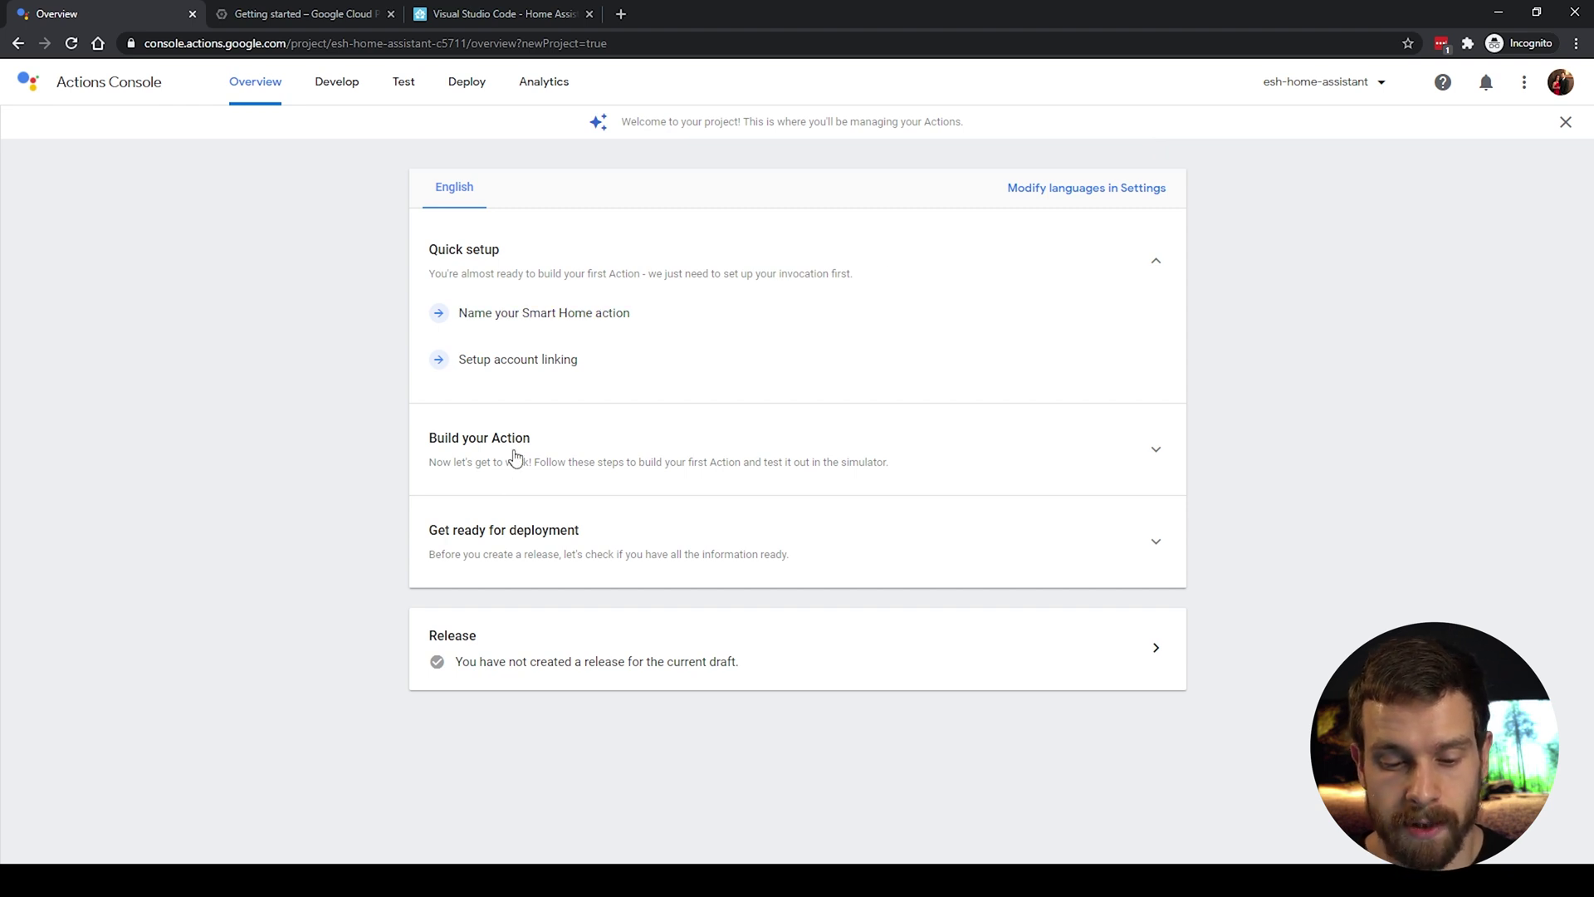
Step: Set the Smart Home action's display name to 'ESH Home Assistant' and save it
{"action": "left_click", "coordinate": [608, 322]}
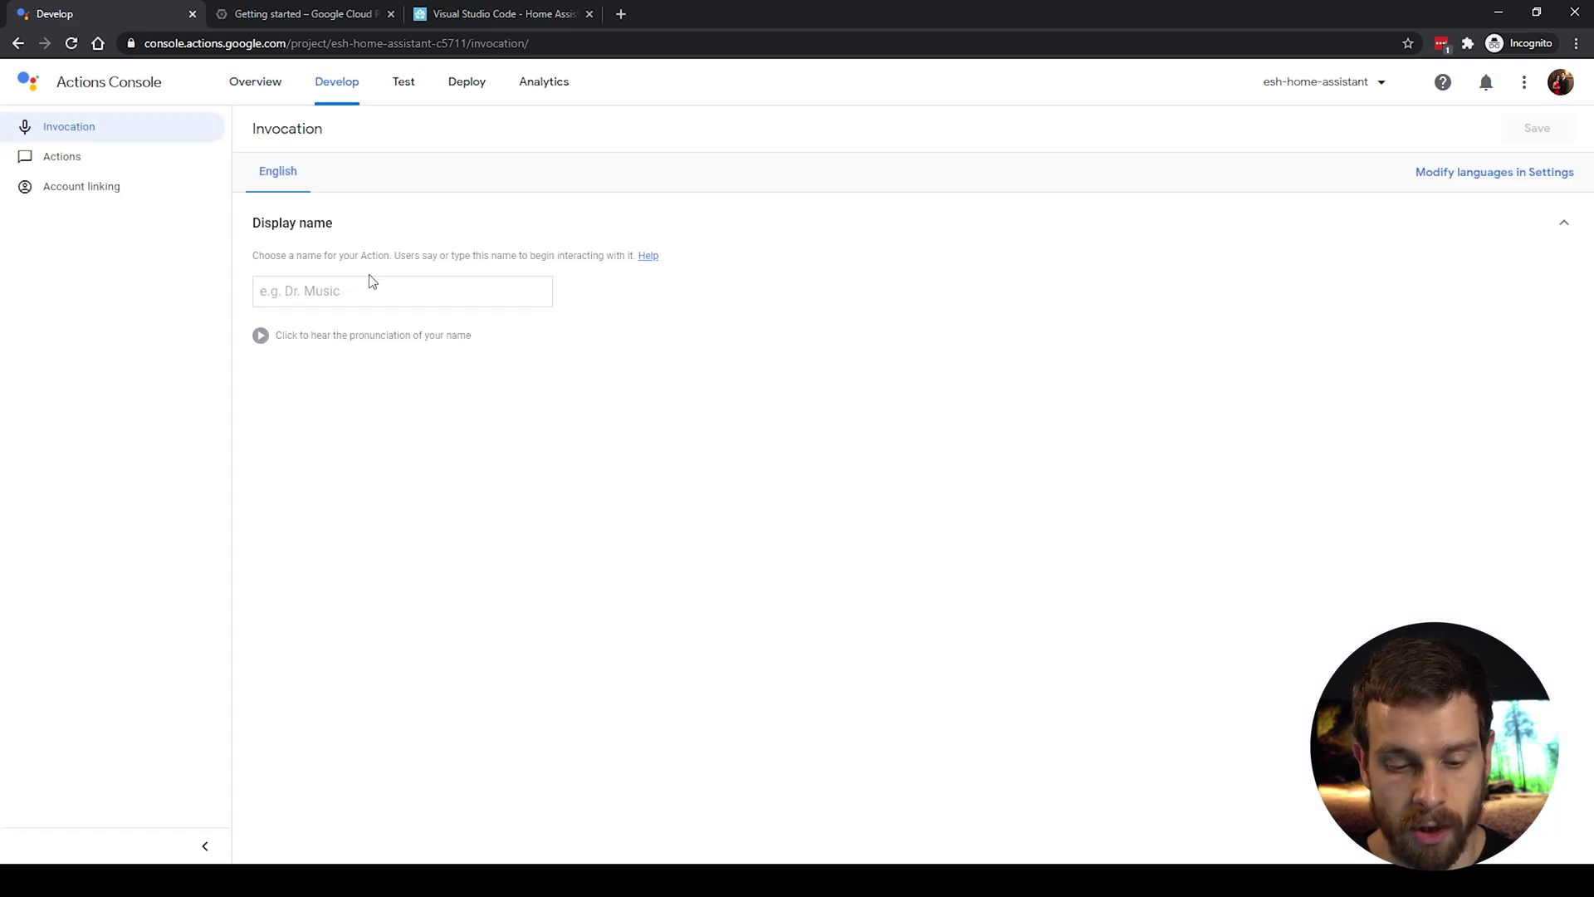
{"action": "left_click", "coordinate": [369, 294]}
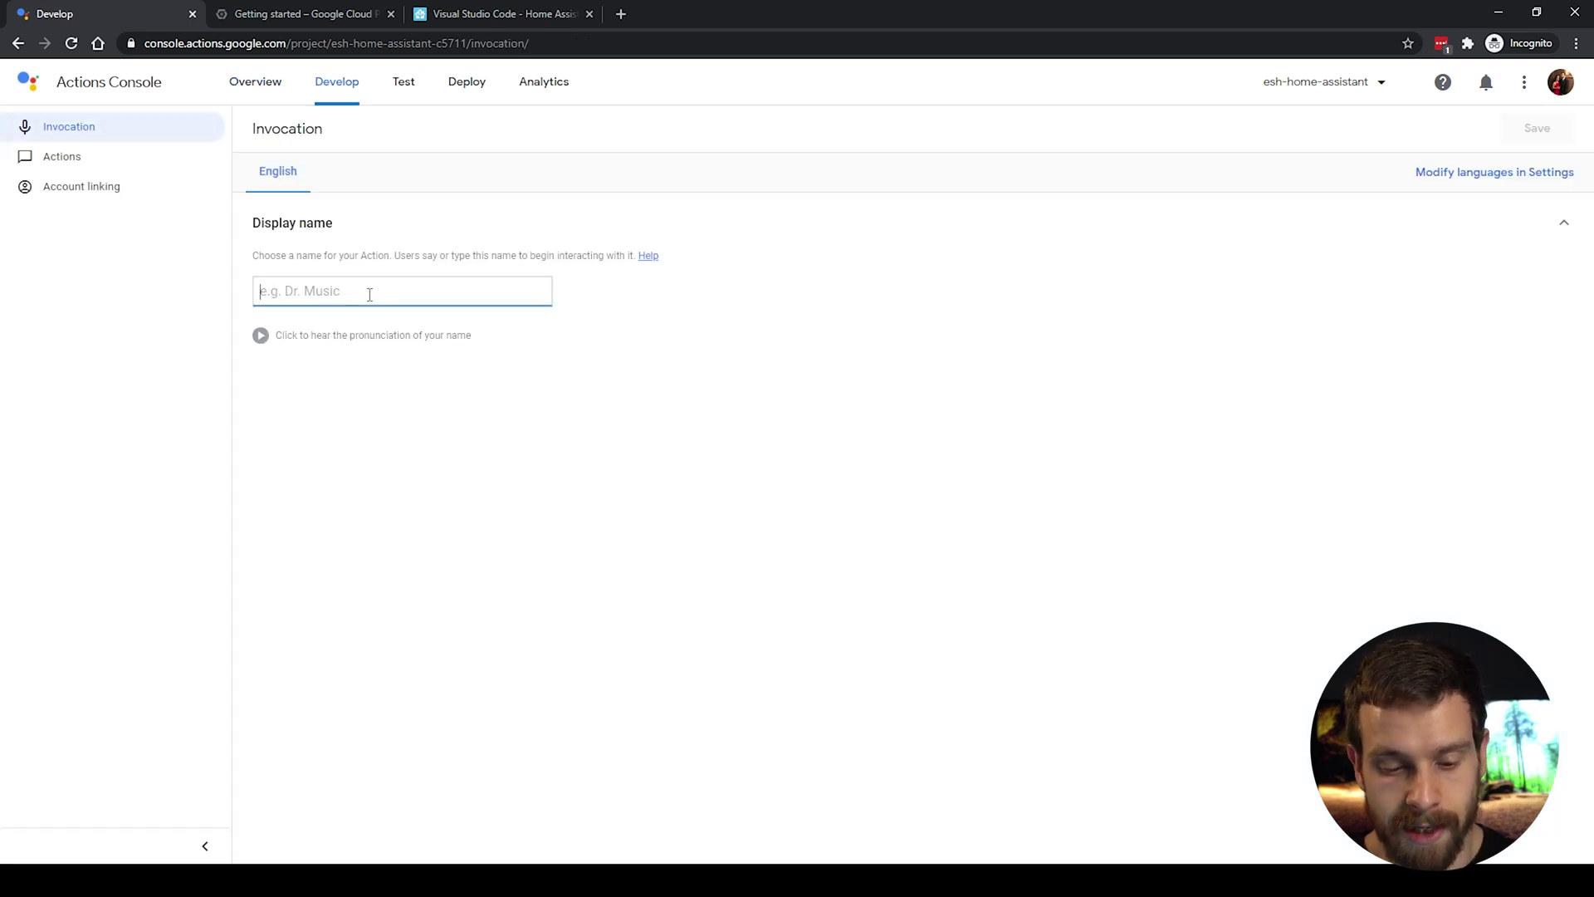
{"action": "type", "text": "ESH"}
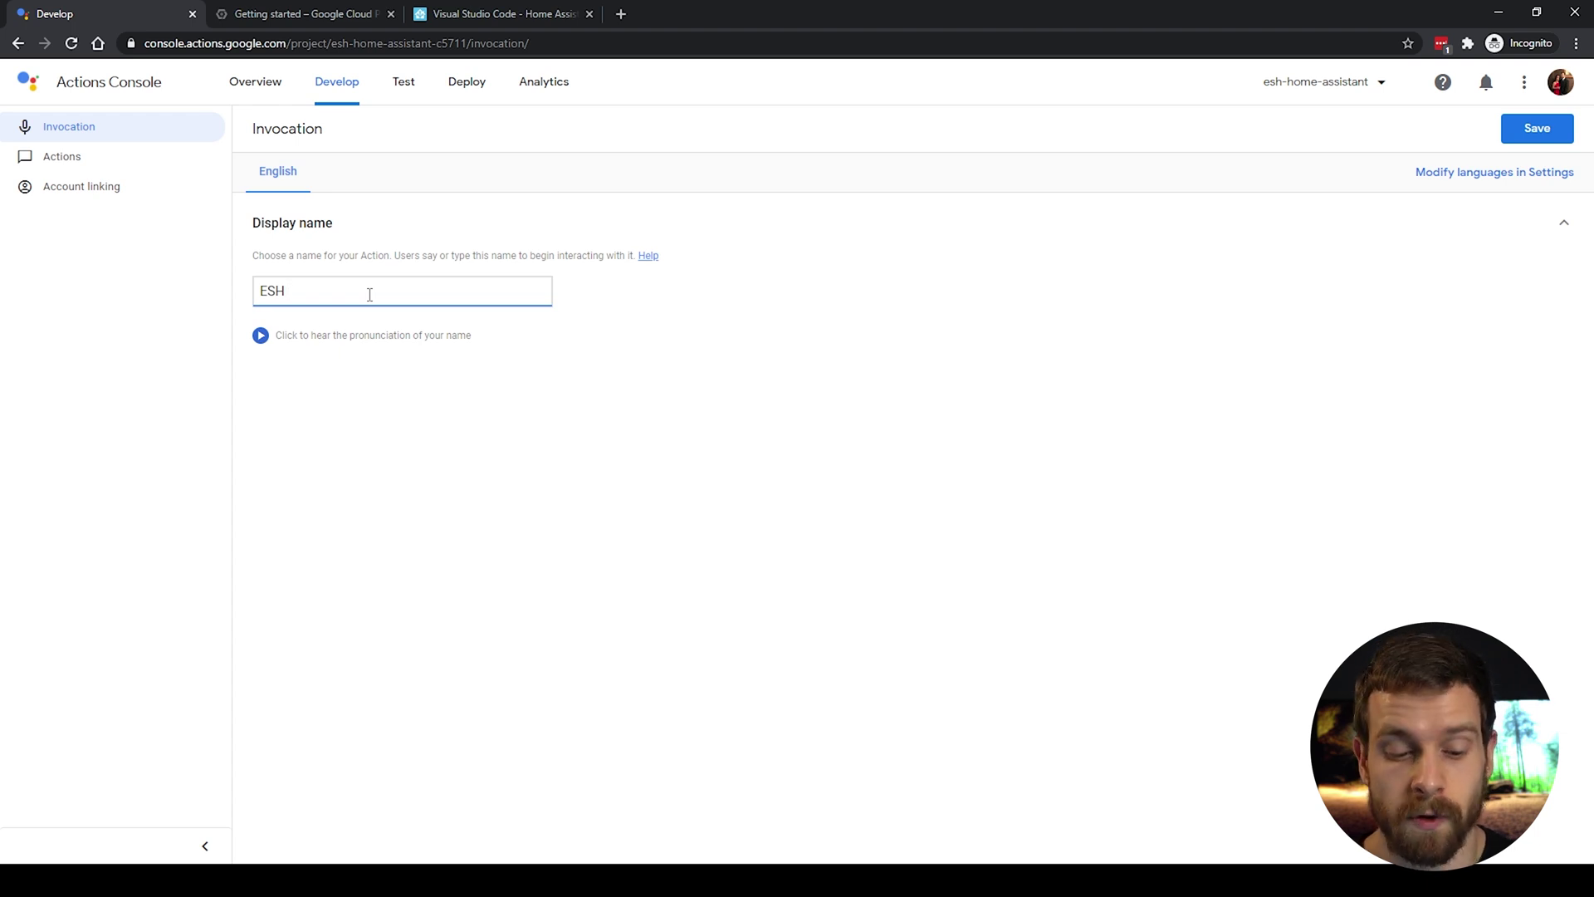
{"action": "type", "text": "Home Ass"}
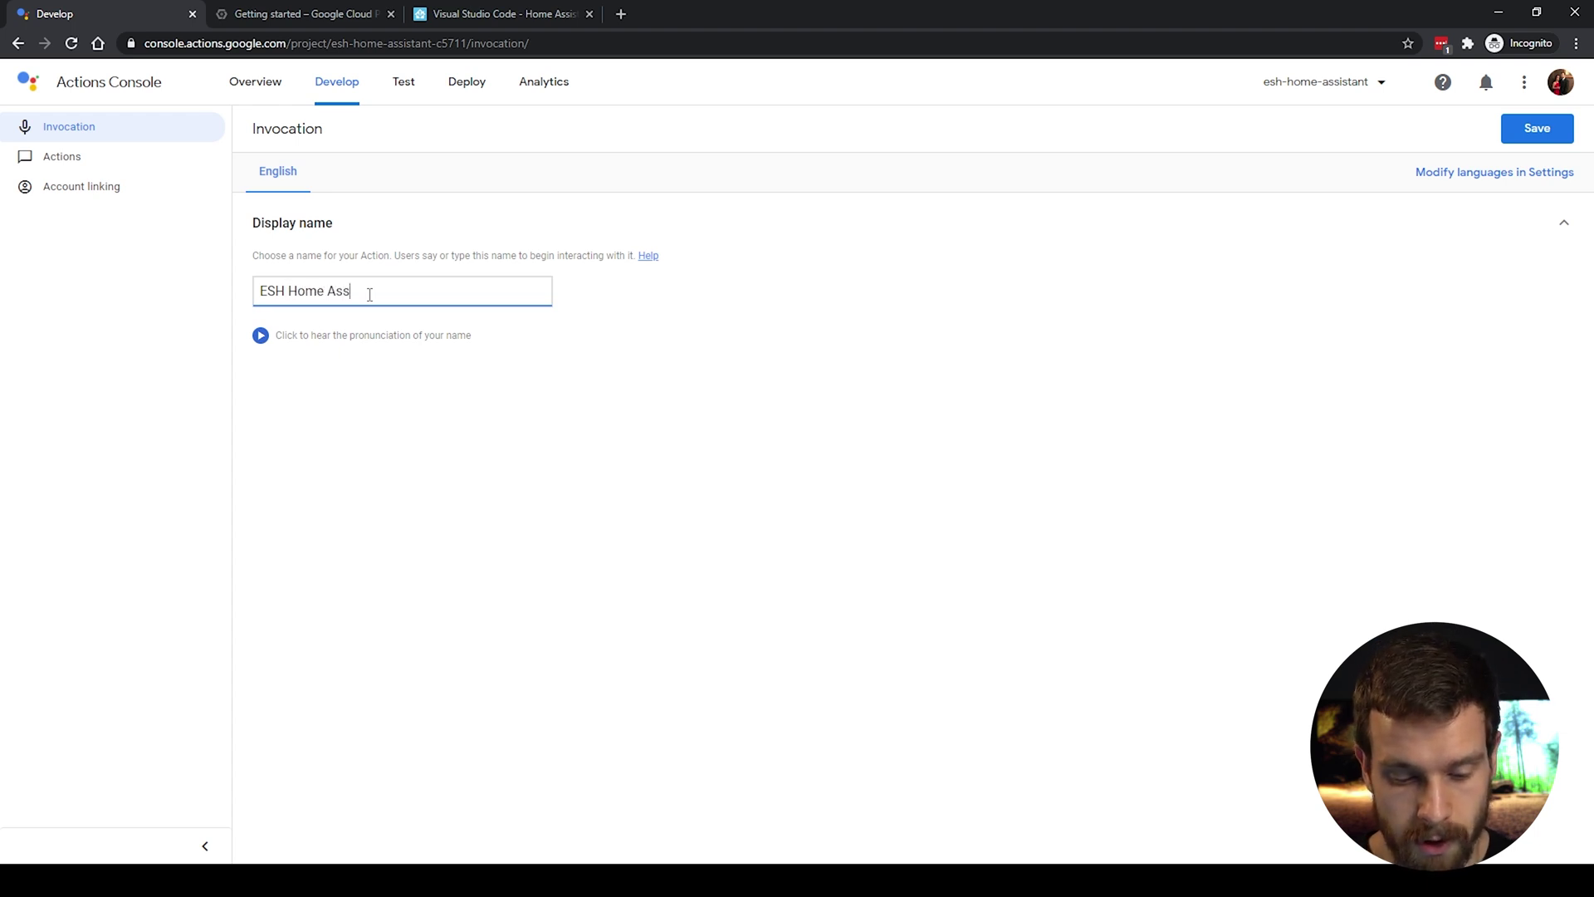
{"action": "type", "text": "istant"}
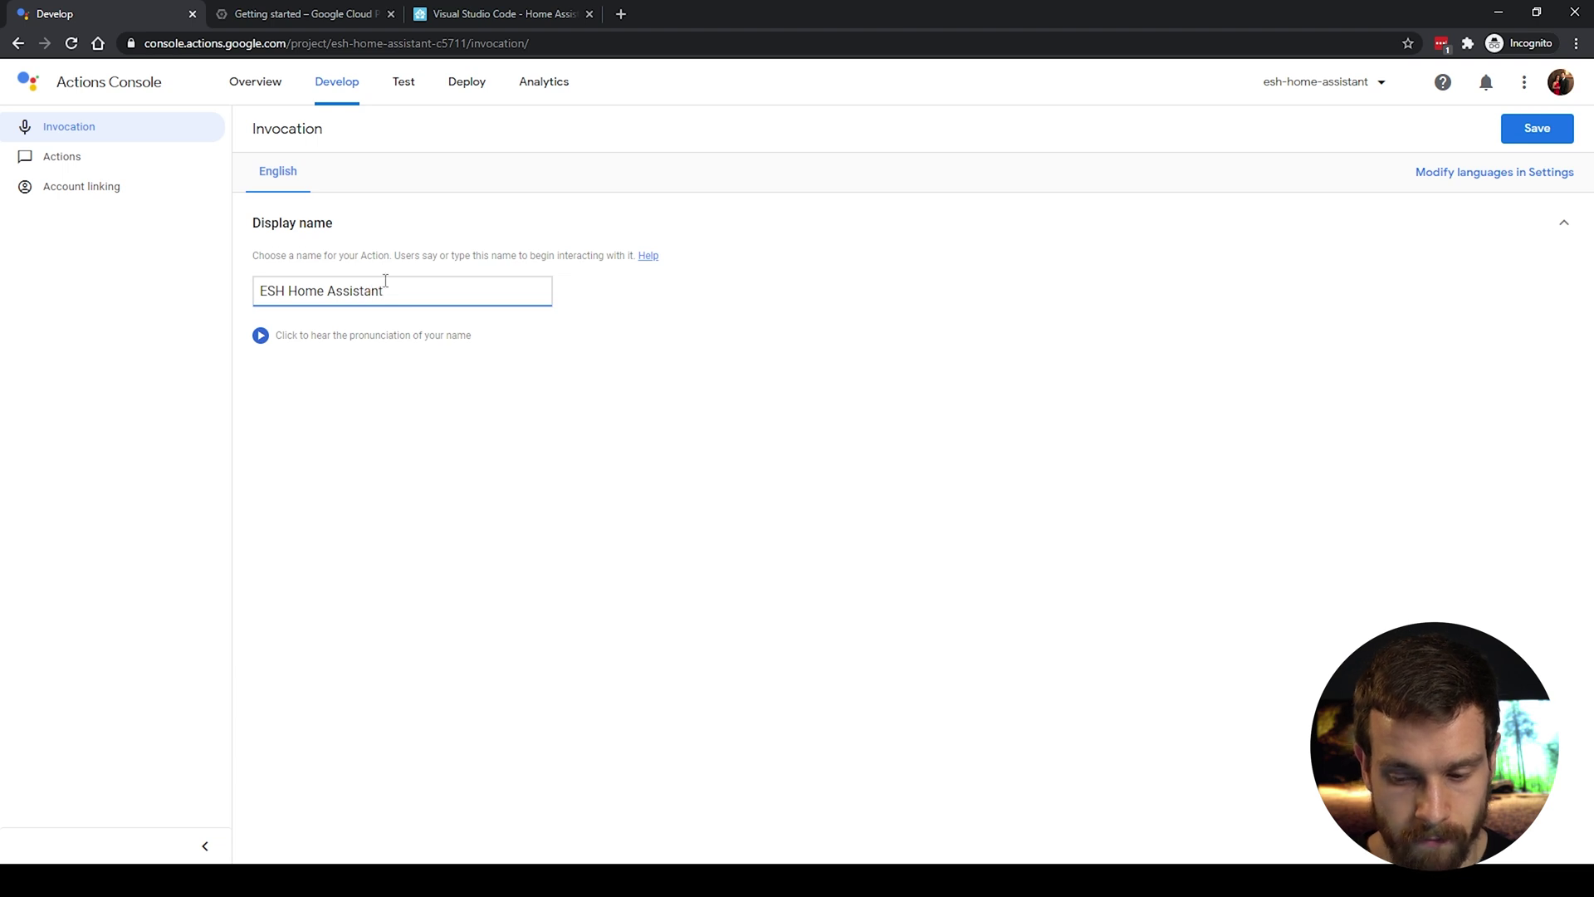
{"action": "left_click", "coordinate": [1535, 130]}
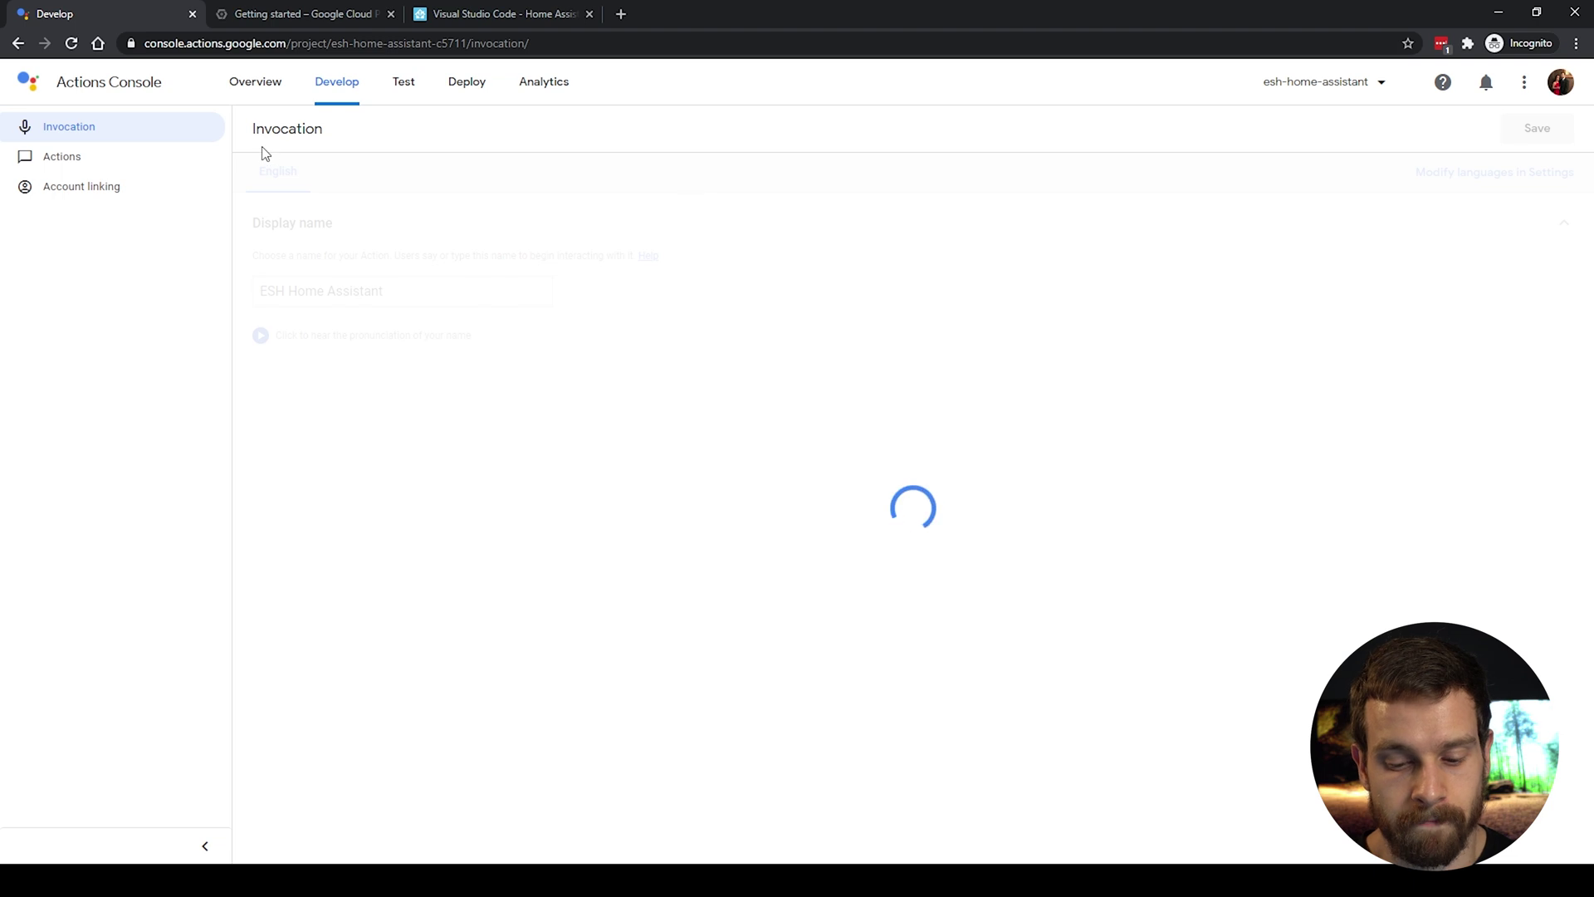
{"action": "left_click", "coordinate": [64, 161]}
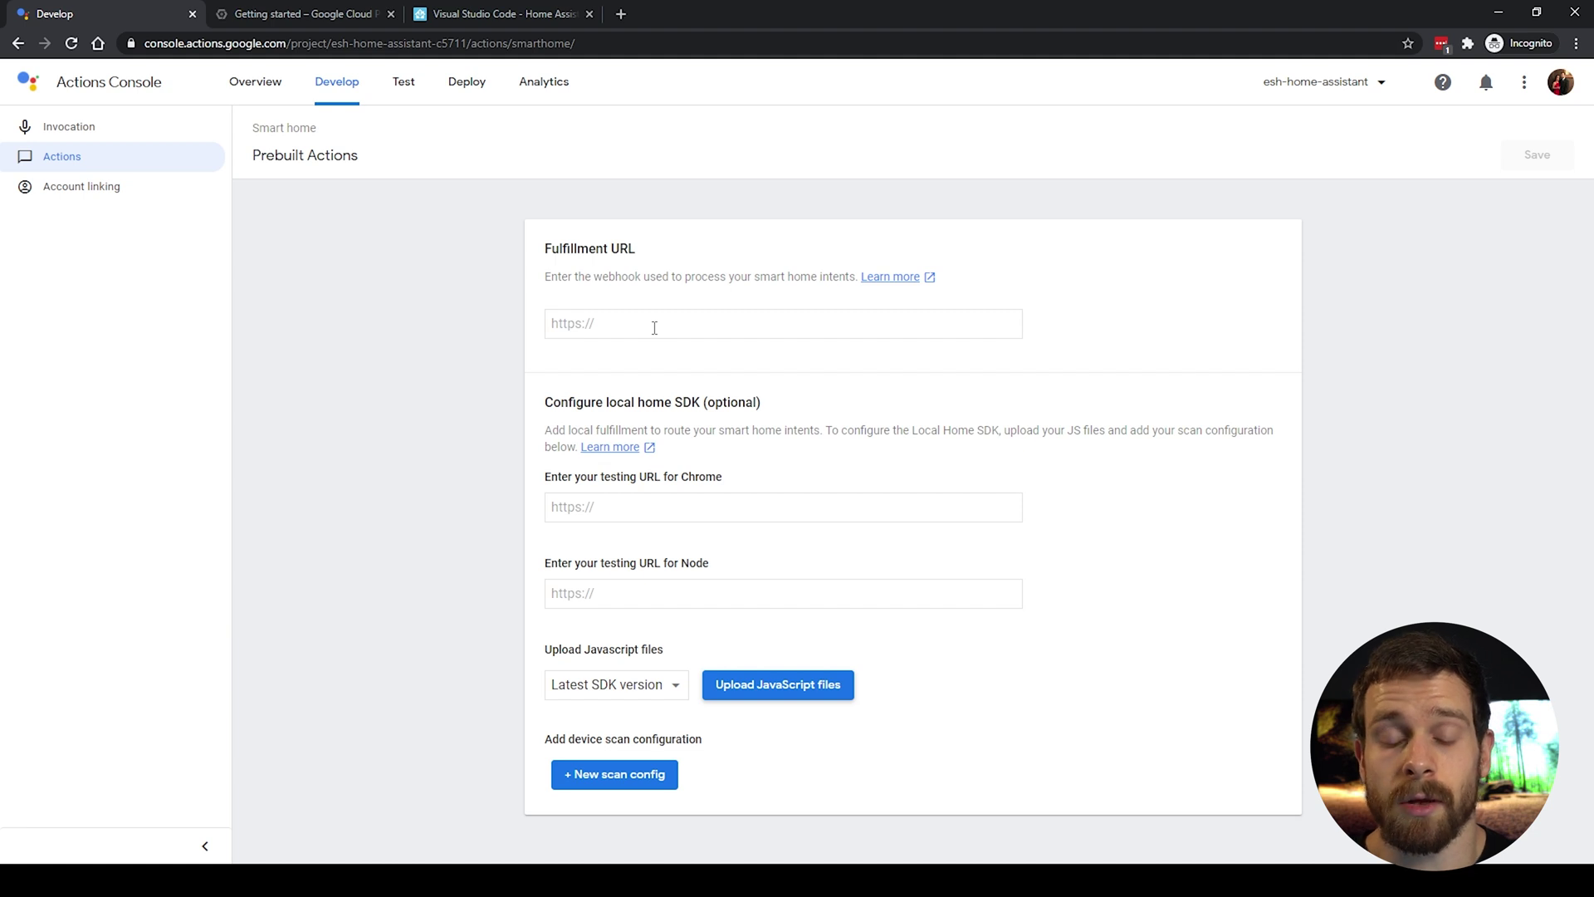
Step: Save the Fulfillment URL as the Home Assistant :8123 address plus /api/google_assistant
{"action": "left_click", "coordinate": [654, 328]}
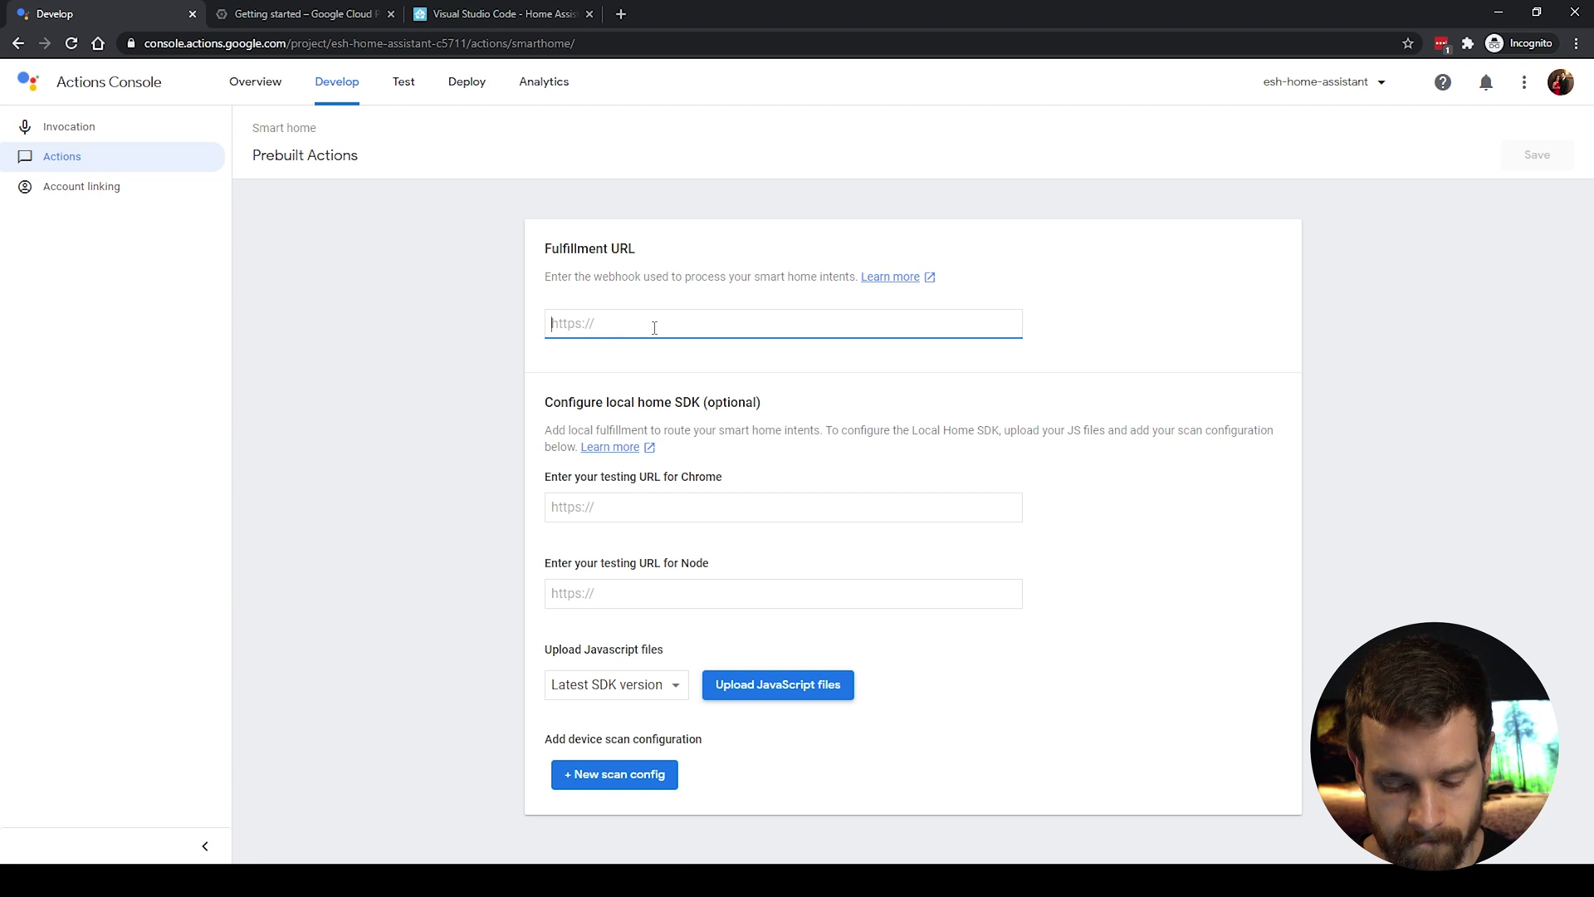
{"action": "key", "text": "ctrl+v"}
{"action": "type", "text": "/"}
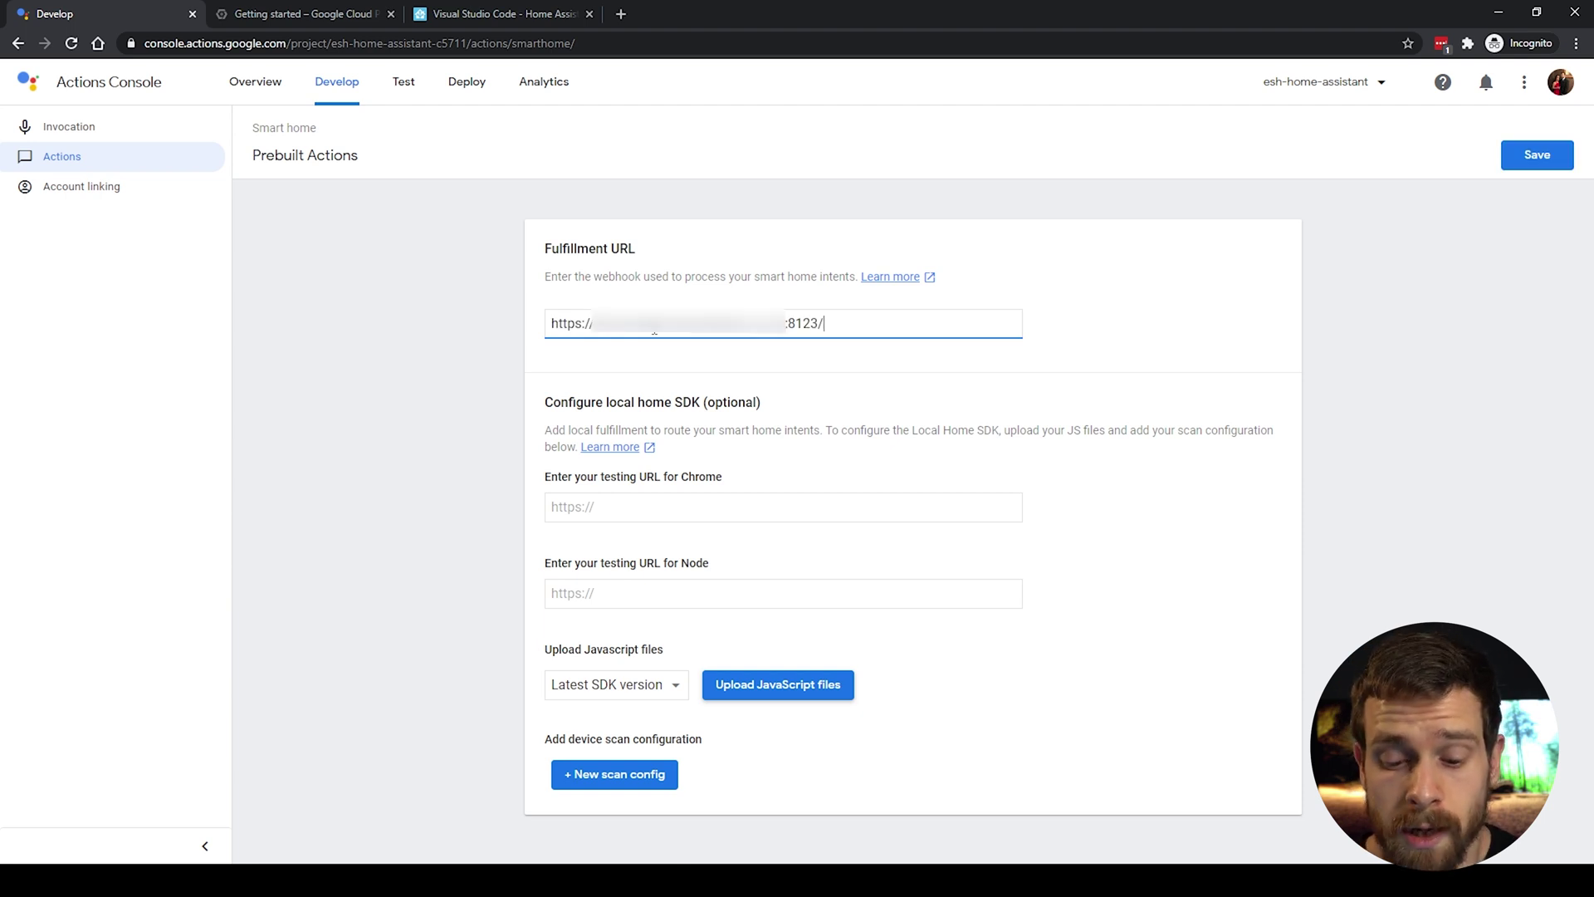
{"action": "type", "text": "api"}
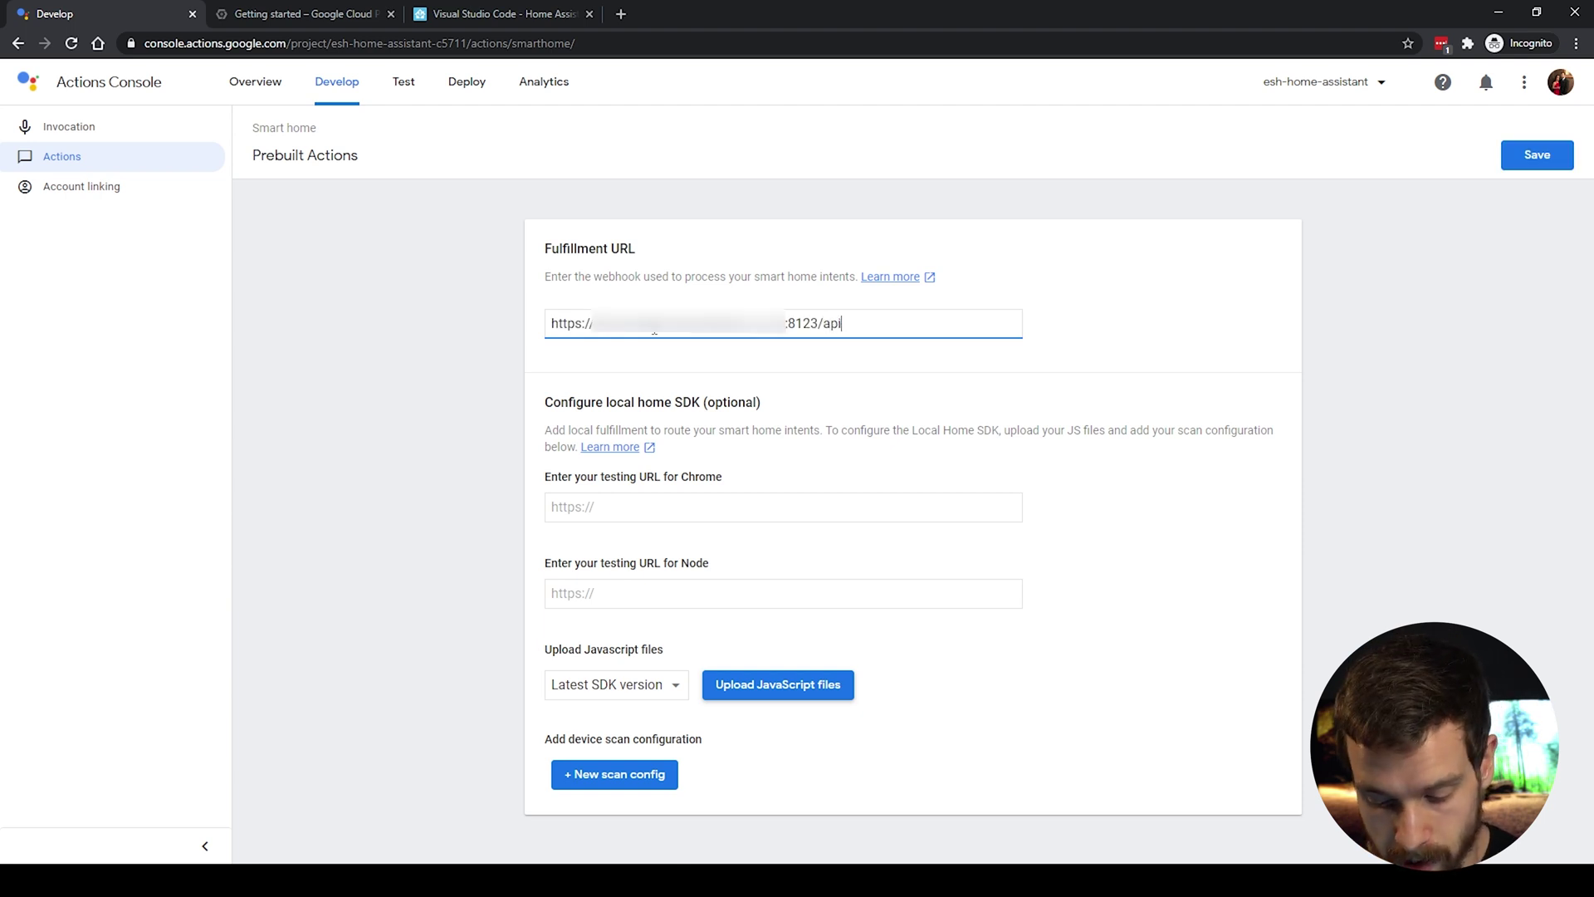
{"action": "type", "text": "/google"}
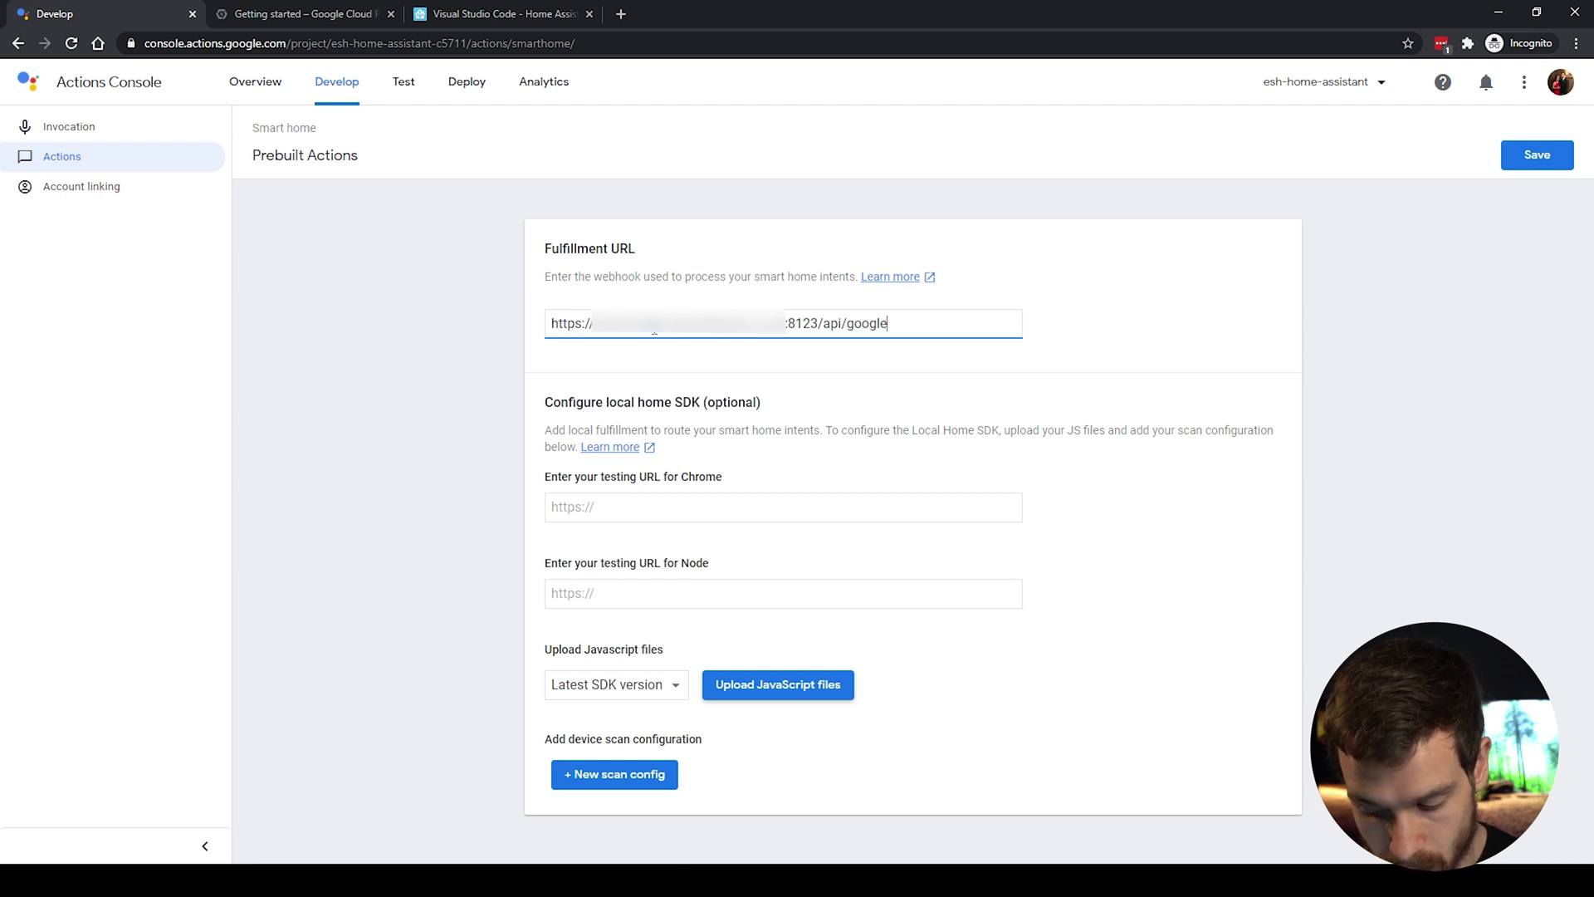
{"action": "type", "text": "_assistant"}
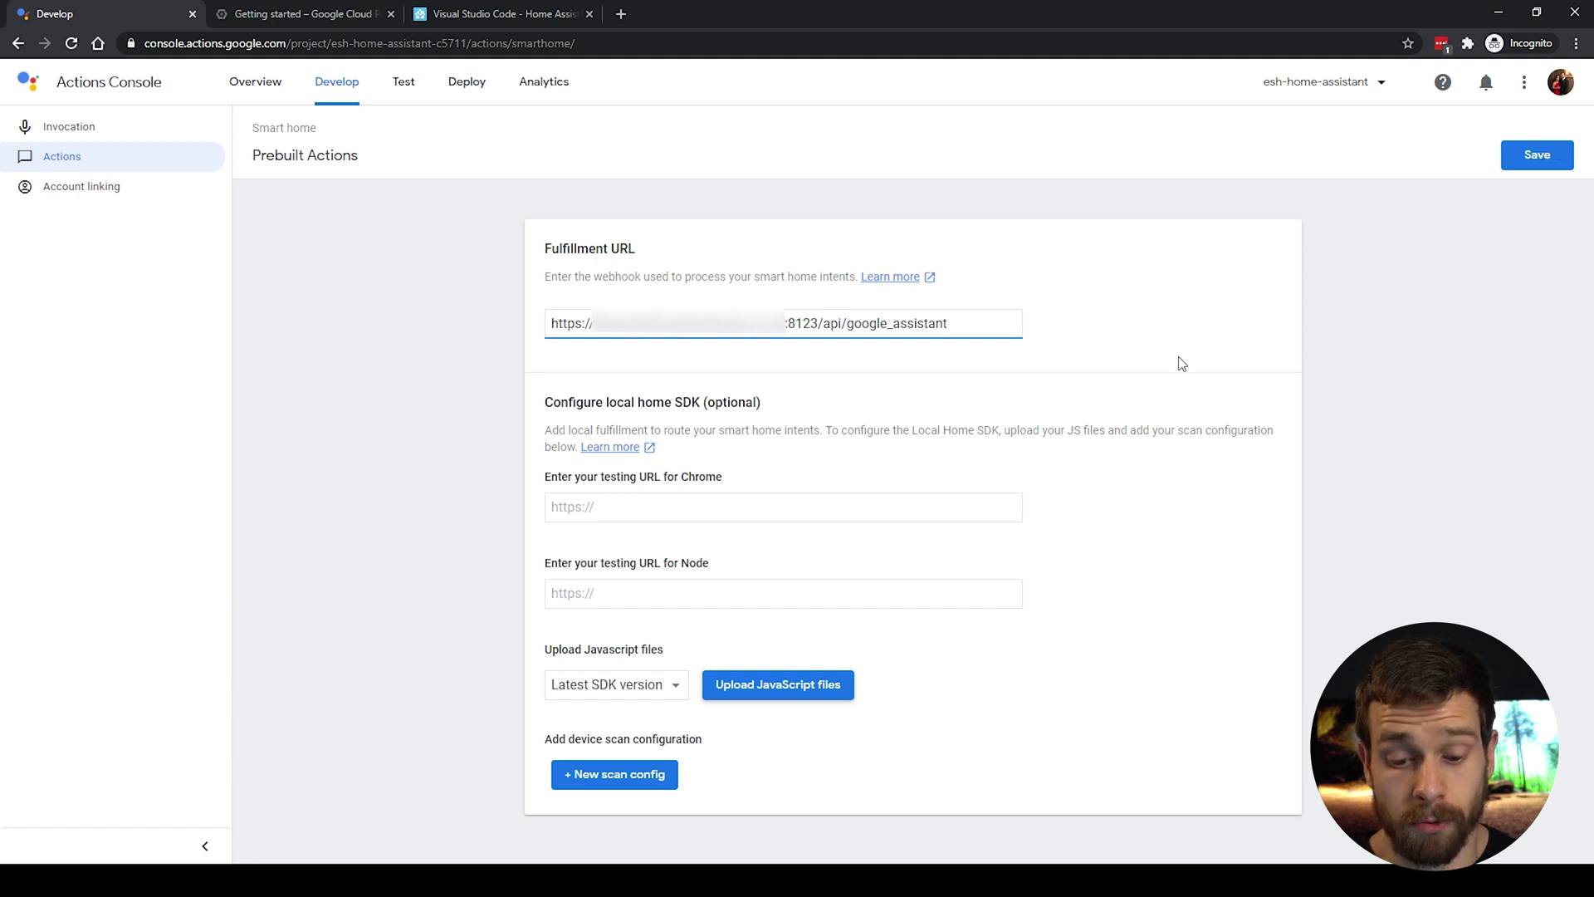
{"action": "left_click", "coordinate": [1547, 158]}
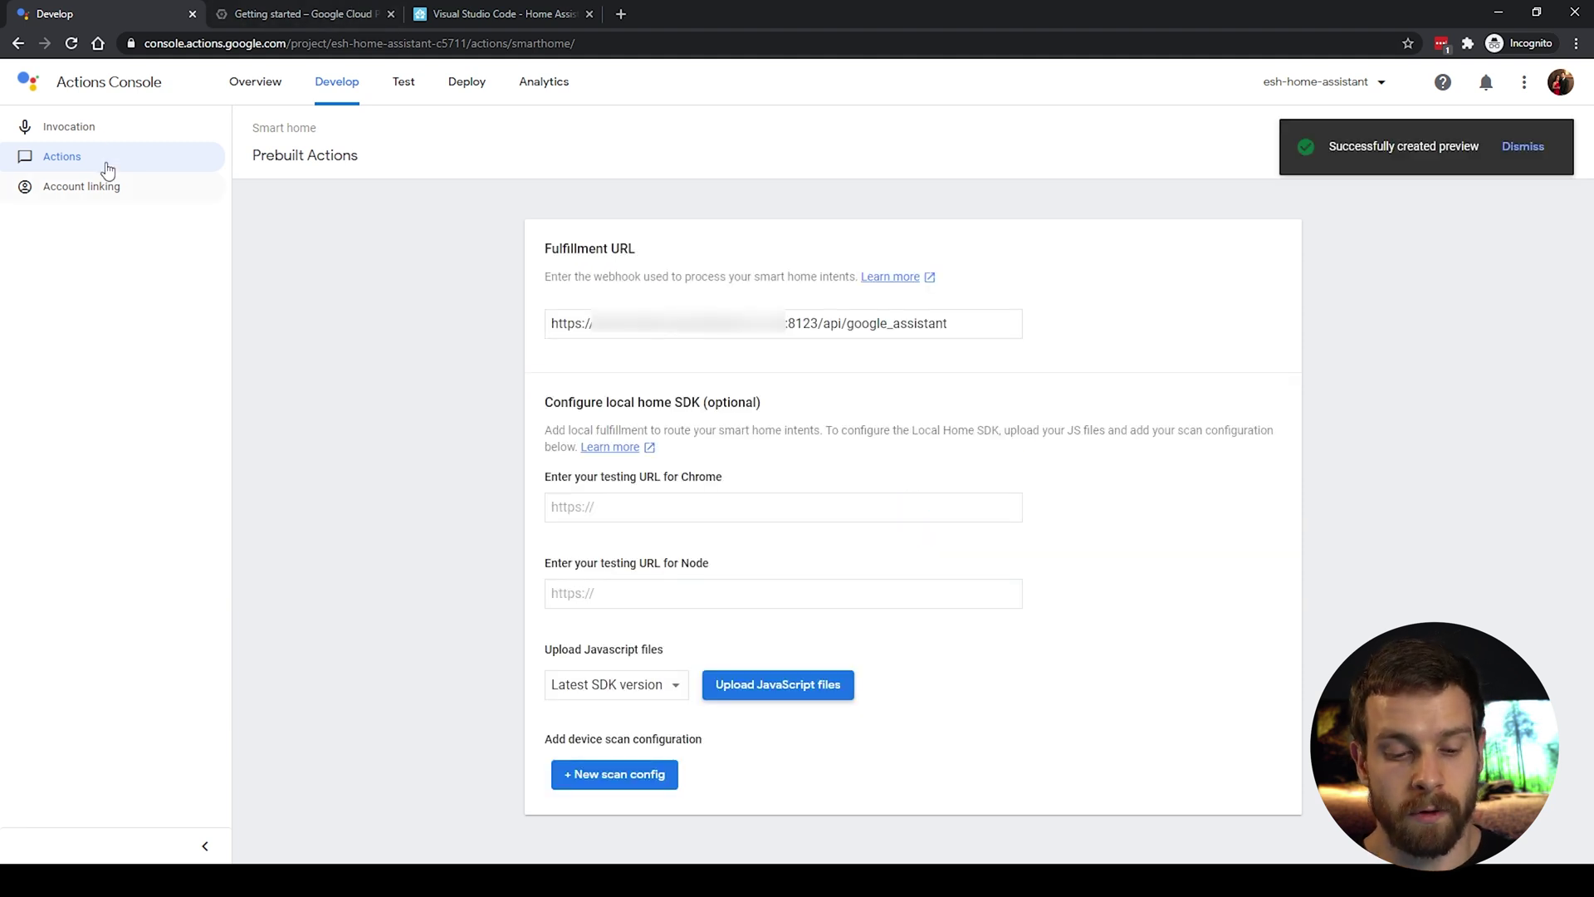
{"action": "left_click", "coordinate": [96, 189]}
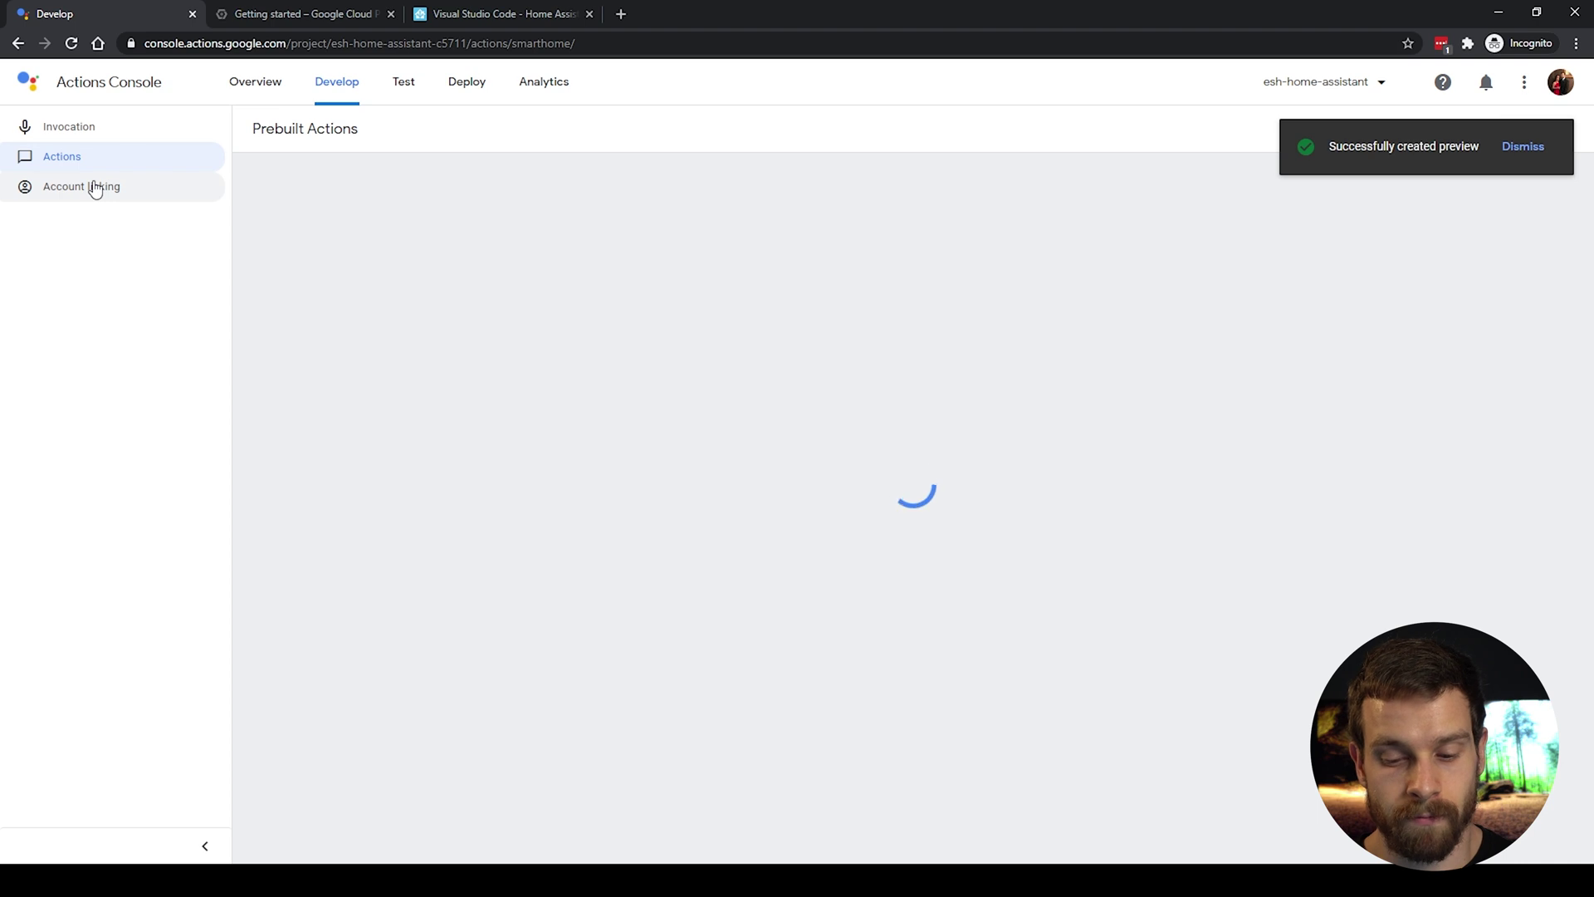
{"action": "left_click", "coordinate": [1524, 150]}
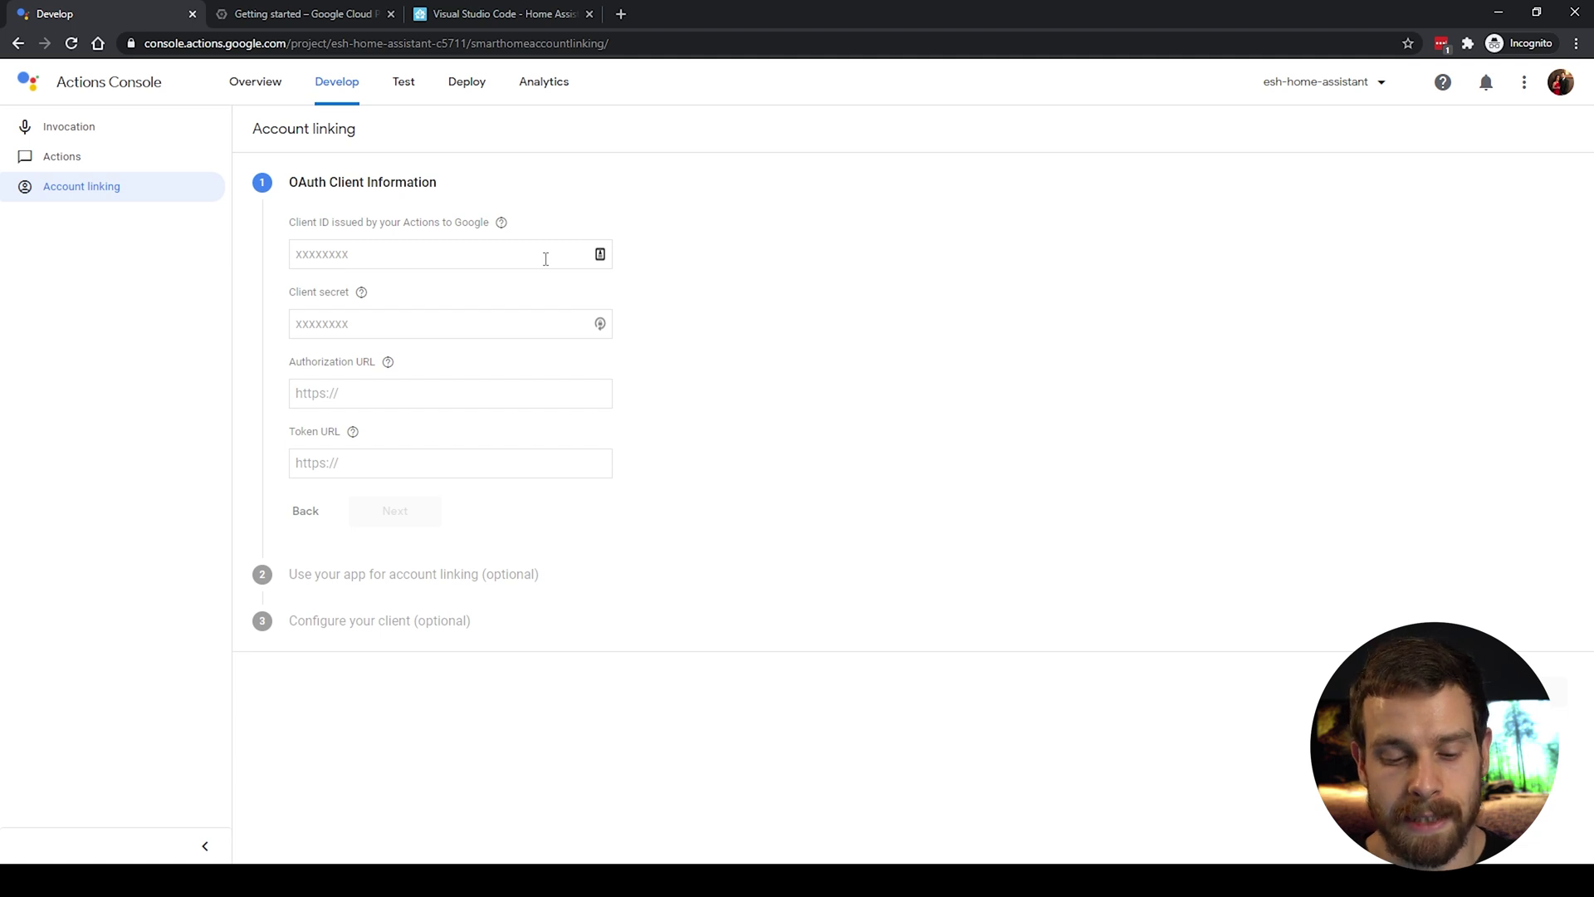
{"action": "left_click", "coordinate": [361, 252]}
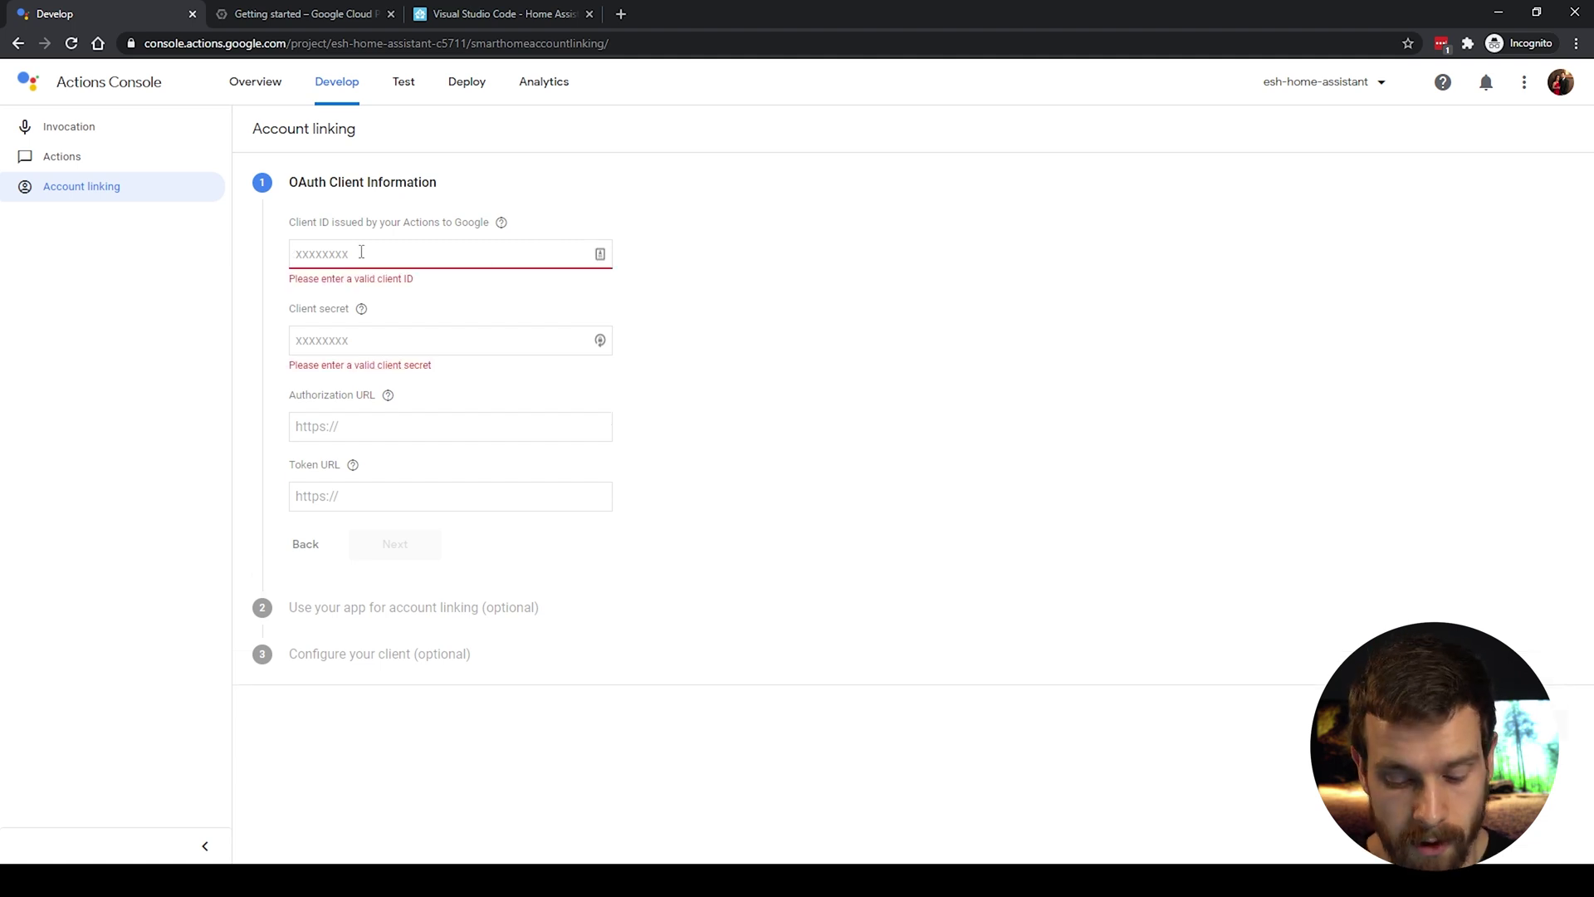
{"action": "type", "text": "https://oauth-redirect.g"}
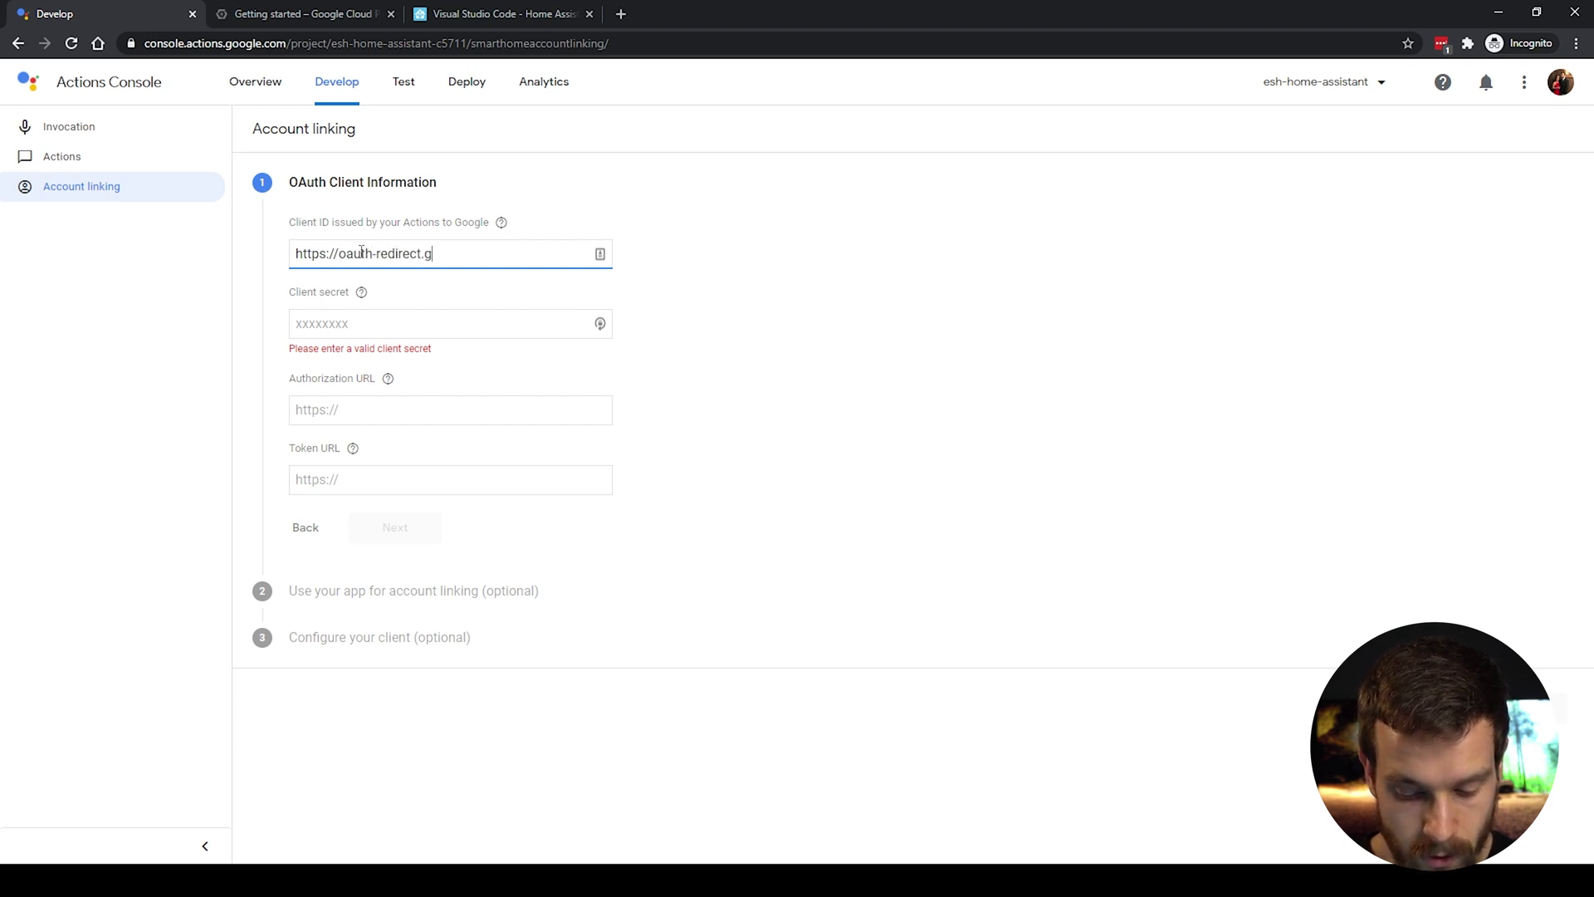
{"action": "type", "text": "oogleusercon"}
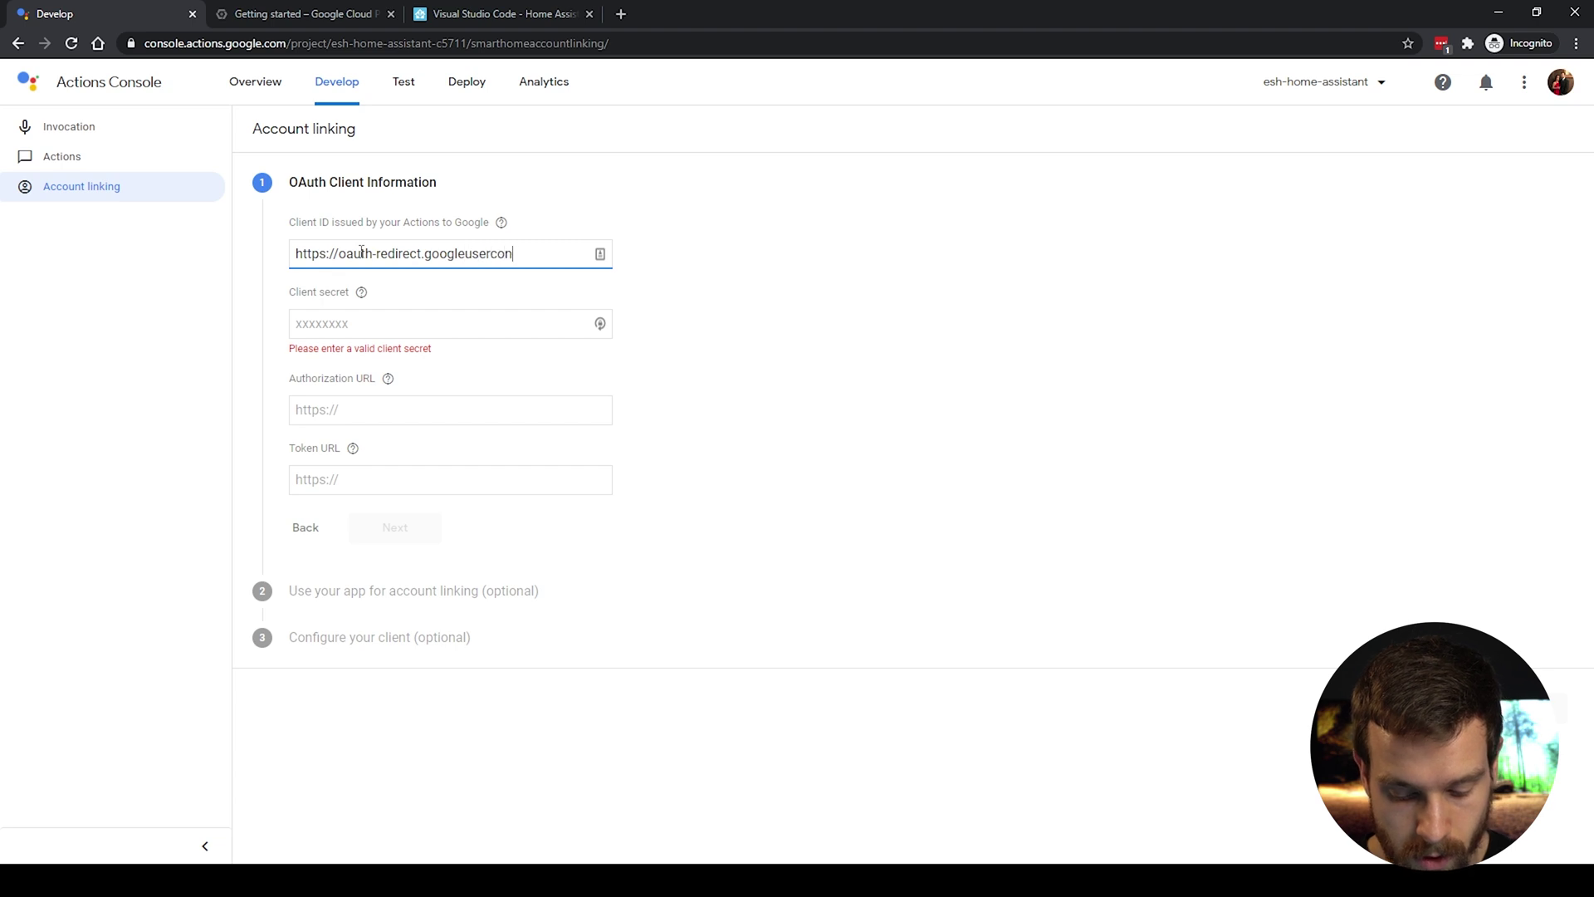
{"action": "type", "text": "tent."}
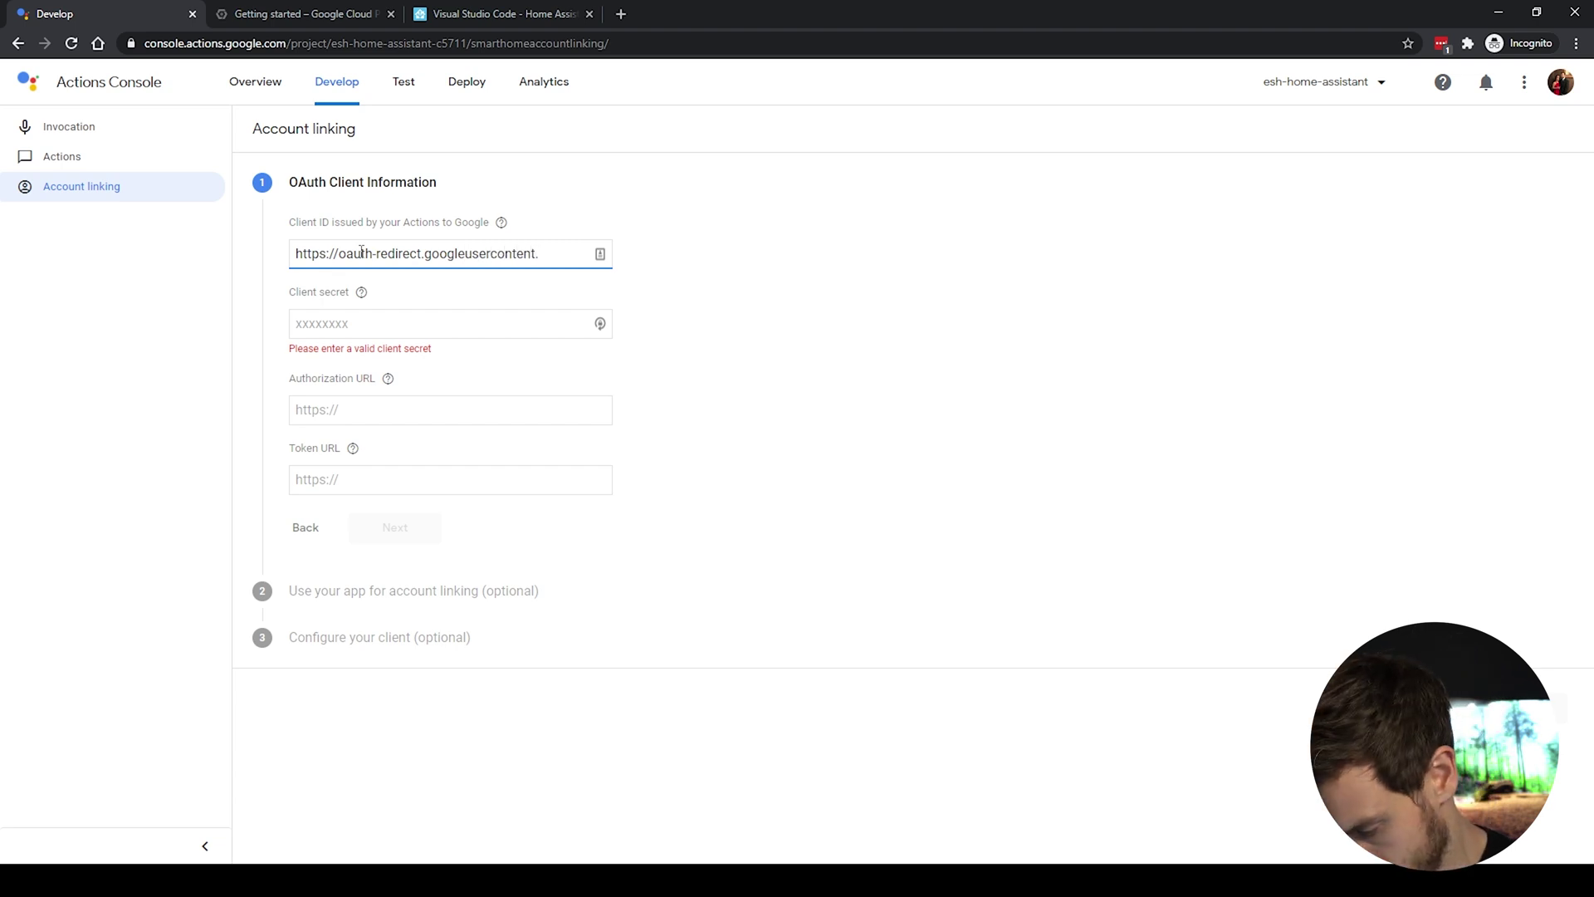
{"action": "type", "text": "c"}
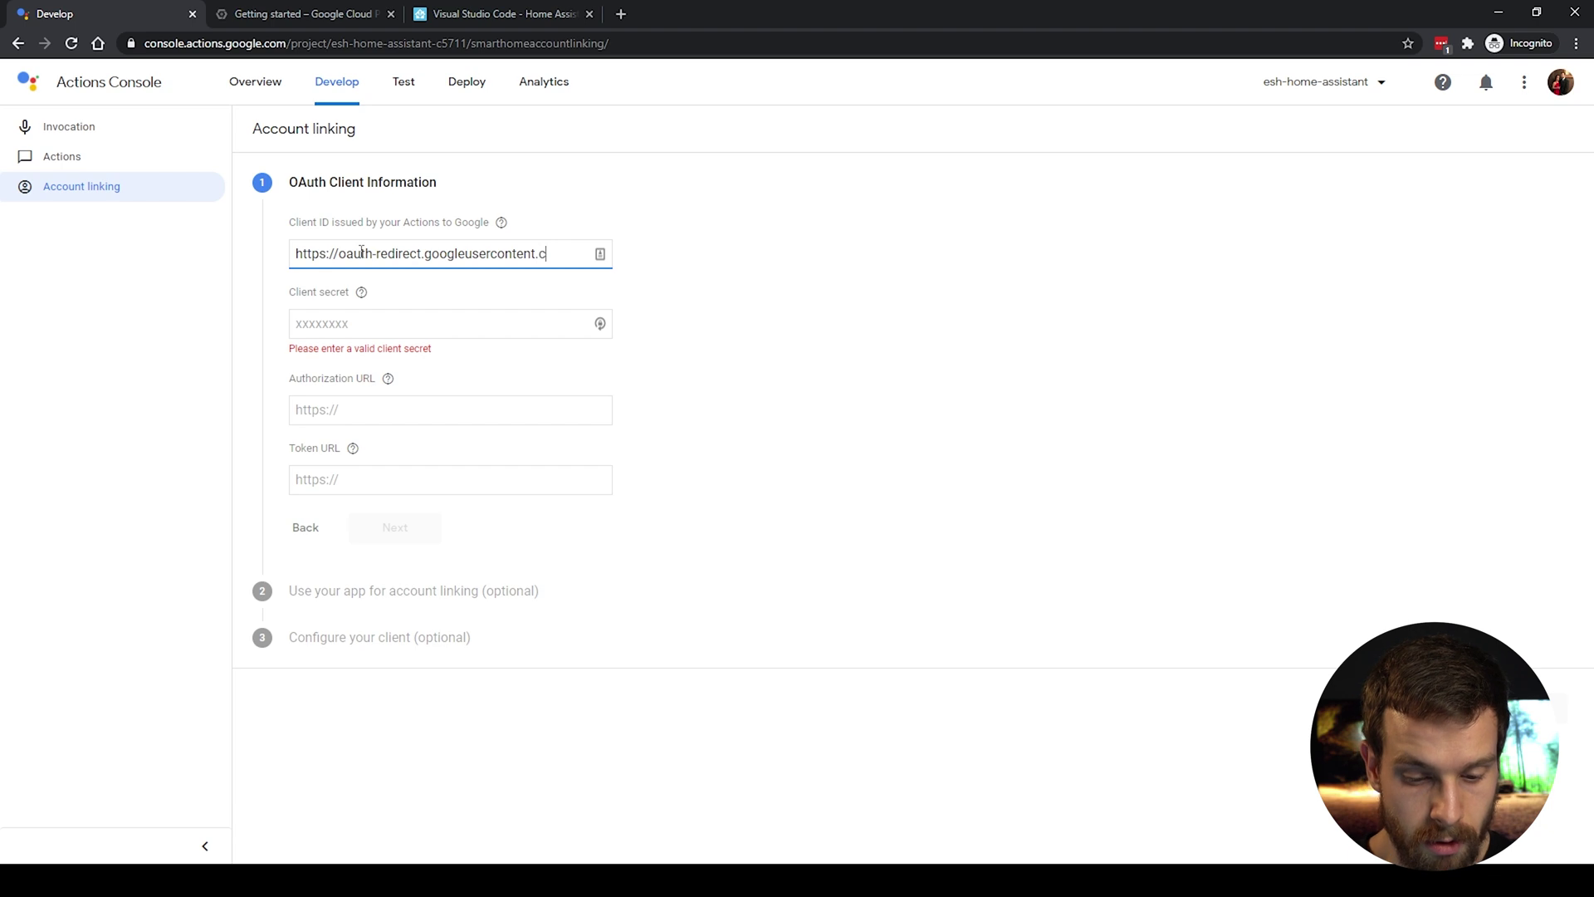
{"action": "type", "text": "om/r/"}
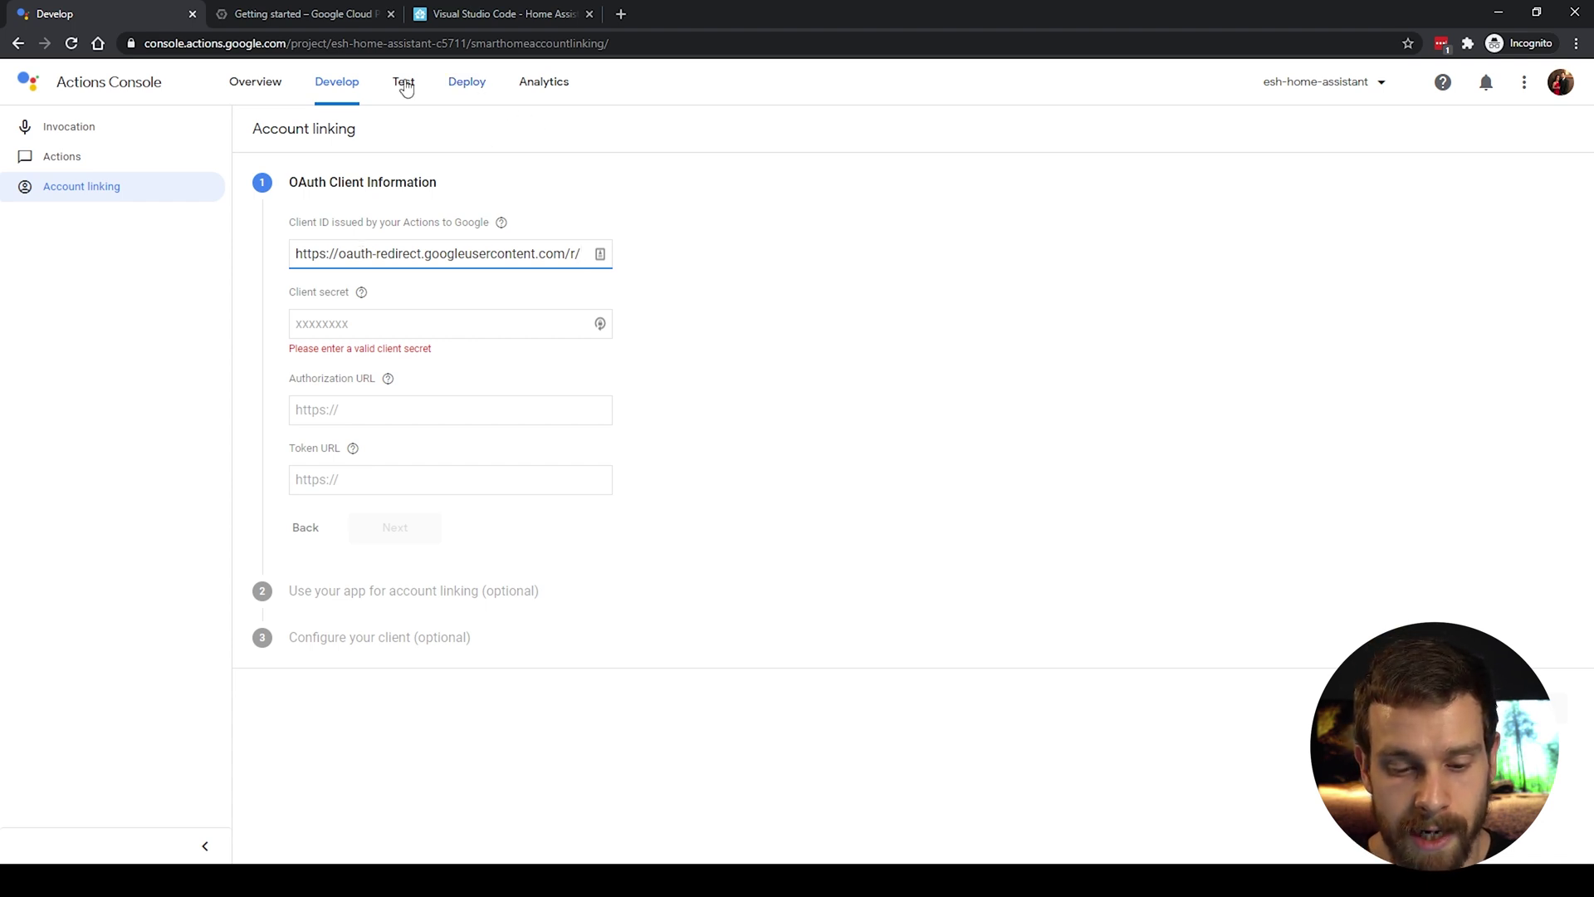
{"action": "left_click_drag", "start_coordinate": [333, 45], "coordinate": [468, 46]}
{"action": "key", "text": "ctrl+c"}
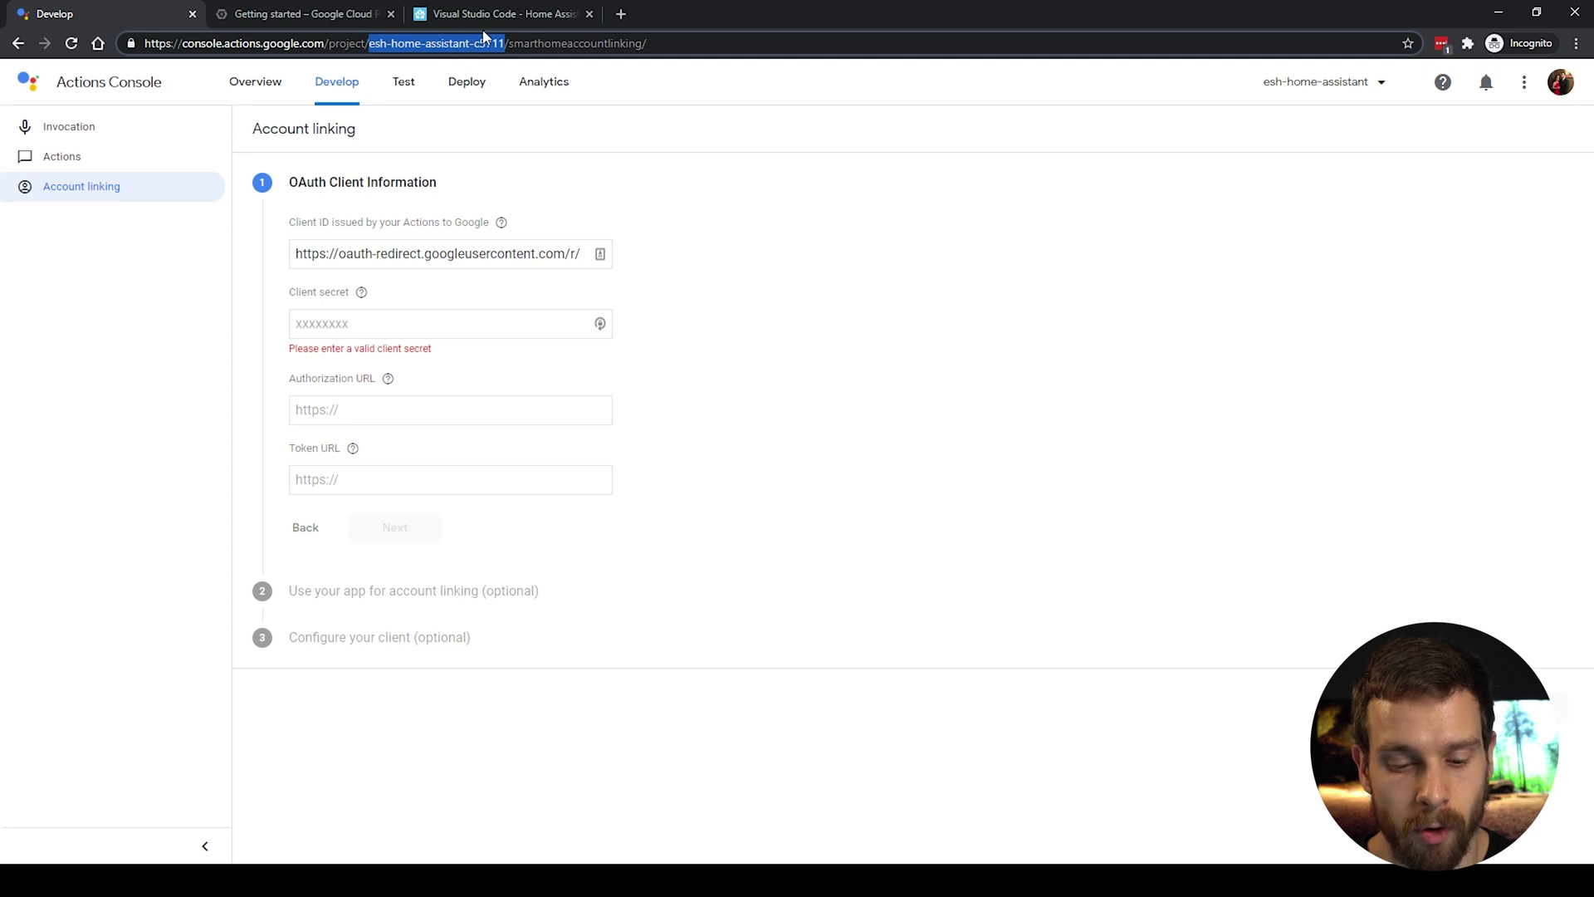
{"action": "left_click", "coordinate": [579, 257]}
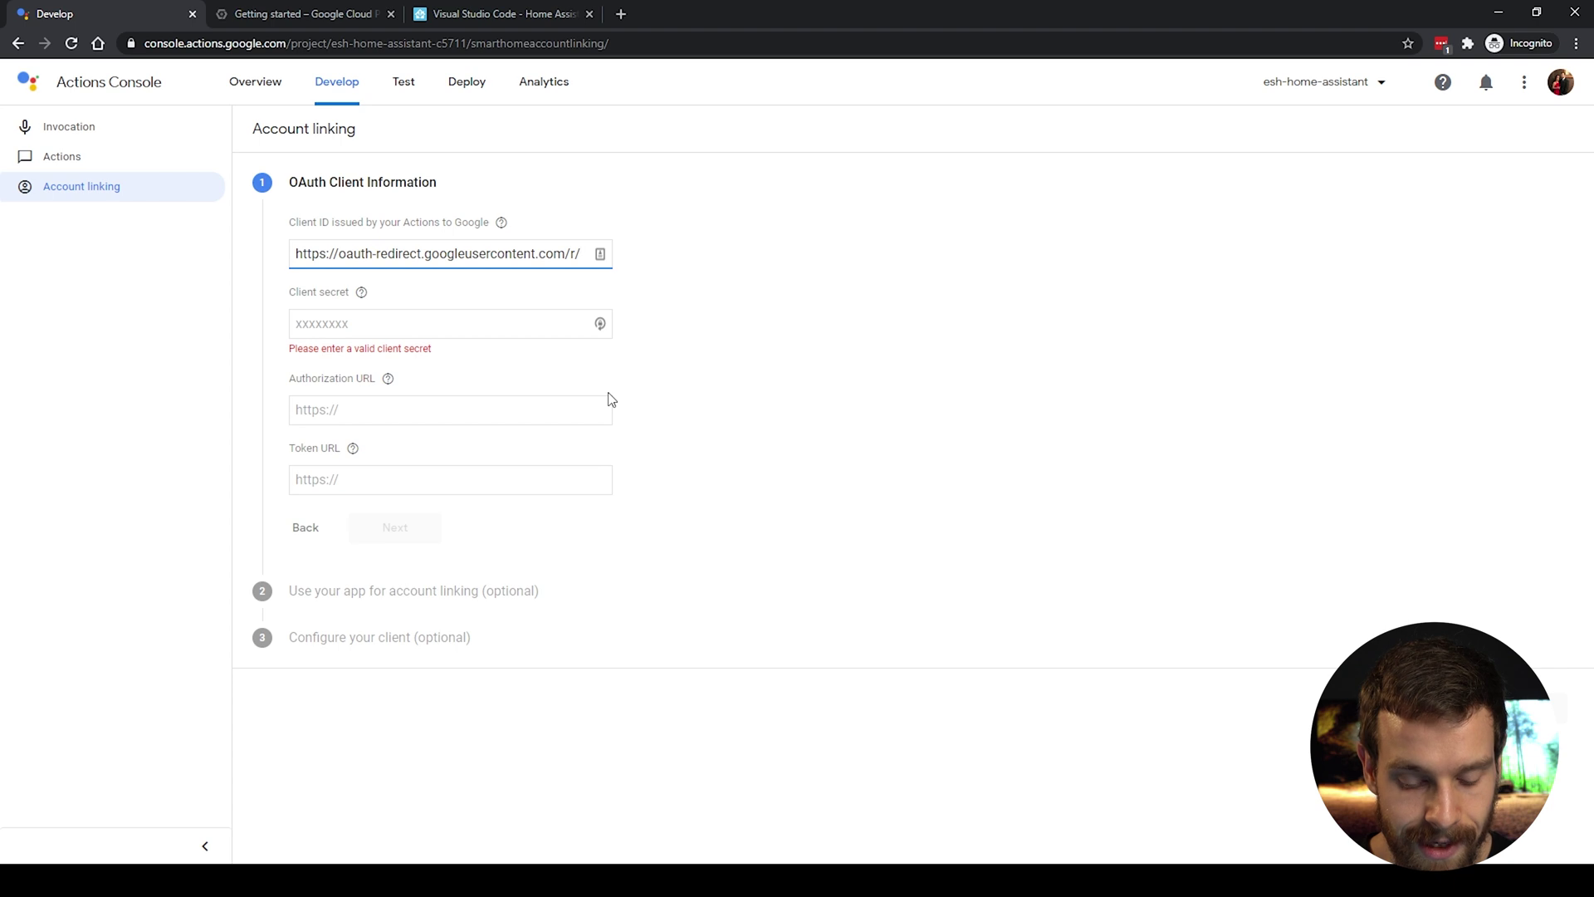
{"action": "key", "text": "ctrl+v"}
Step: Enter a client secret and set the Authorization URL to the server address plus auth/authorize
{"action": "left_click", "coordinate": [850, 323]}
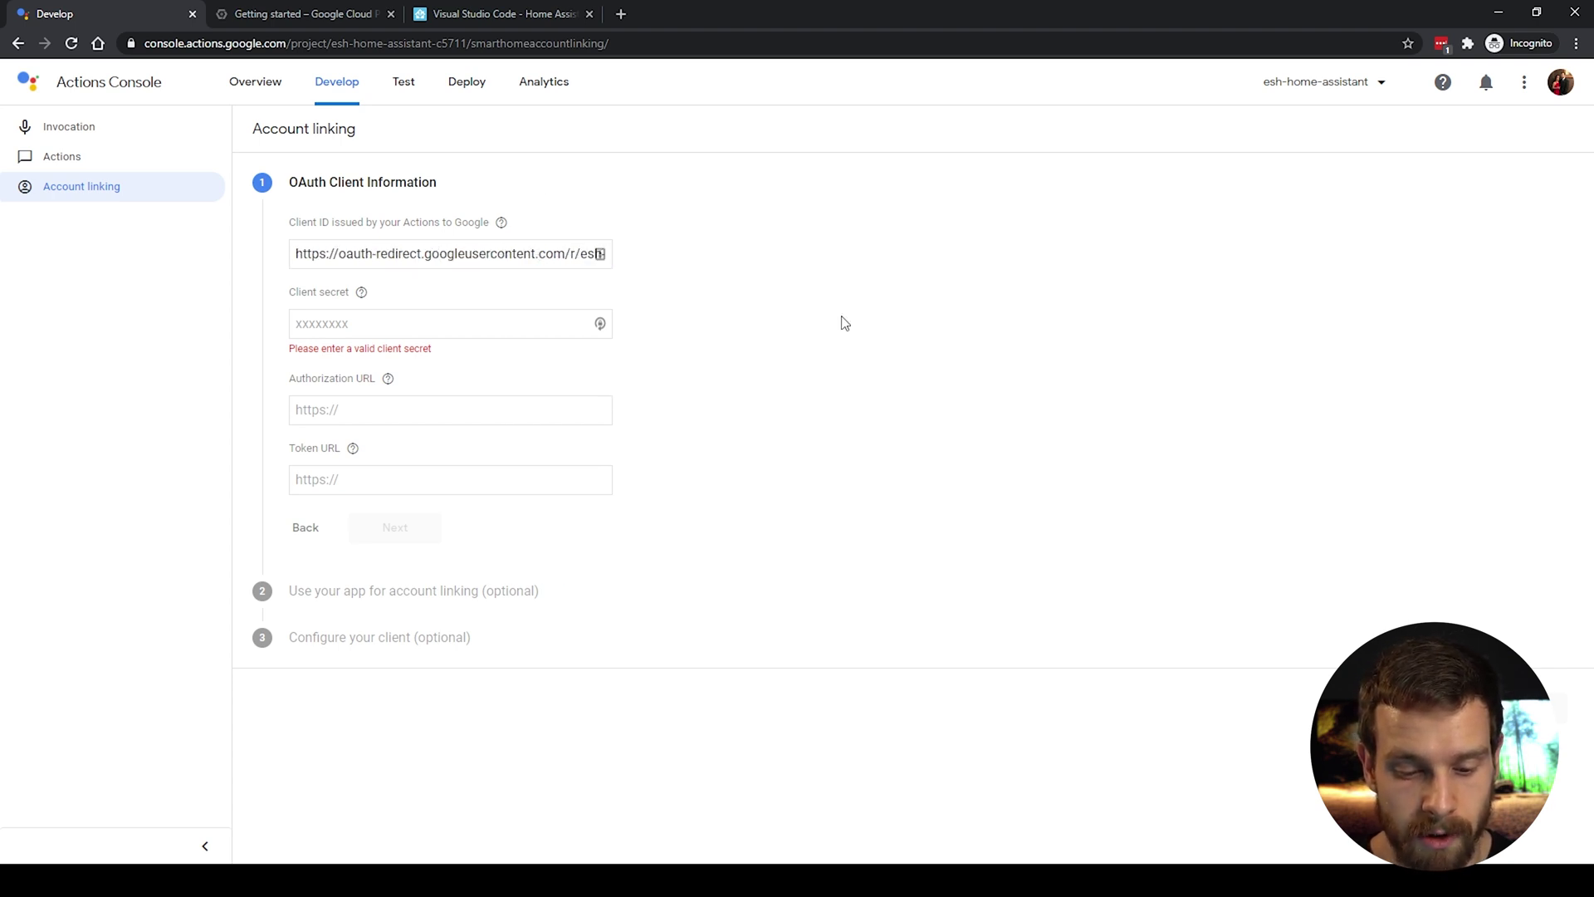
{"action": "left_click", "coordinate": [384, 326]}
{"action": "type", "text": "test"}
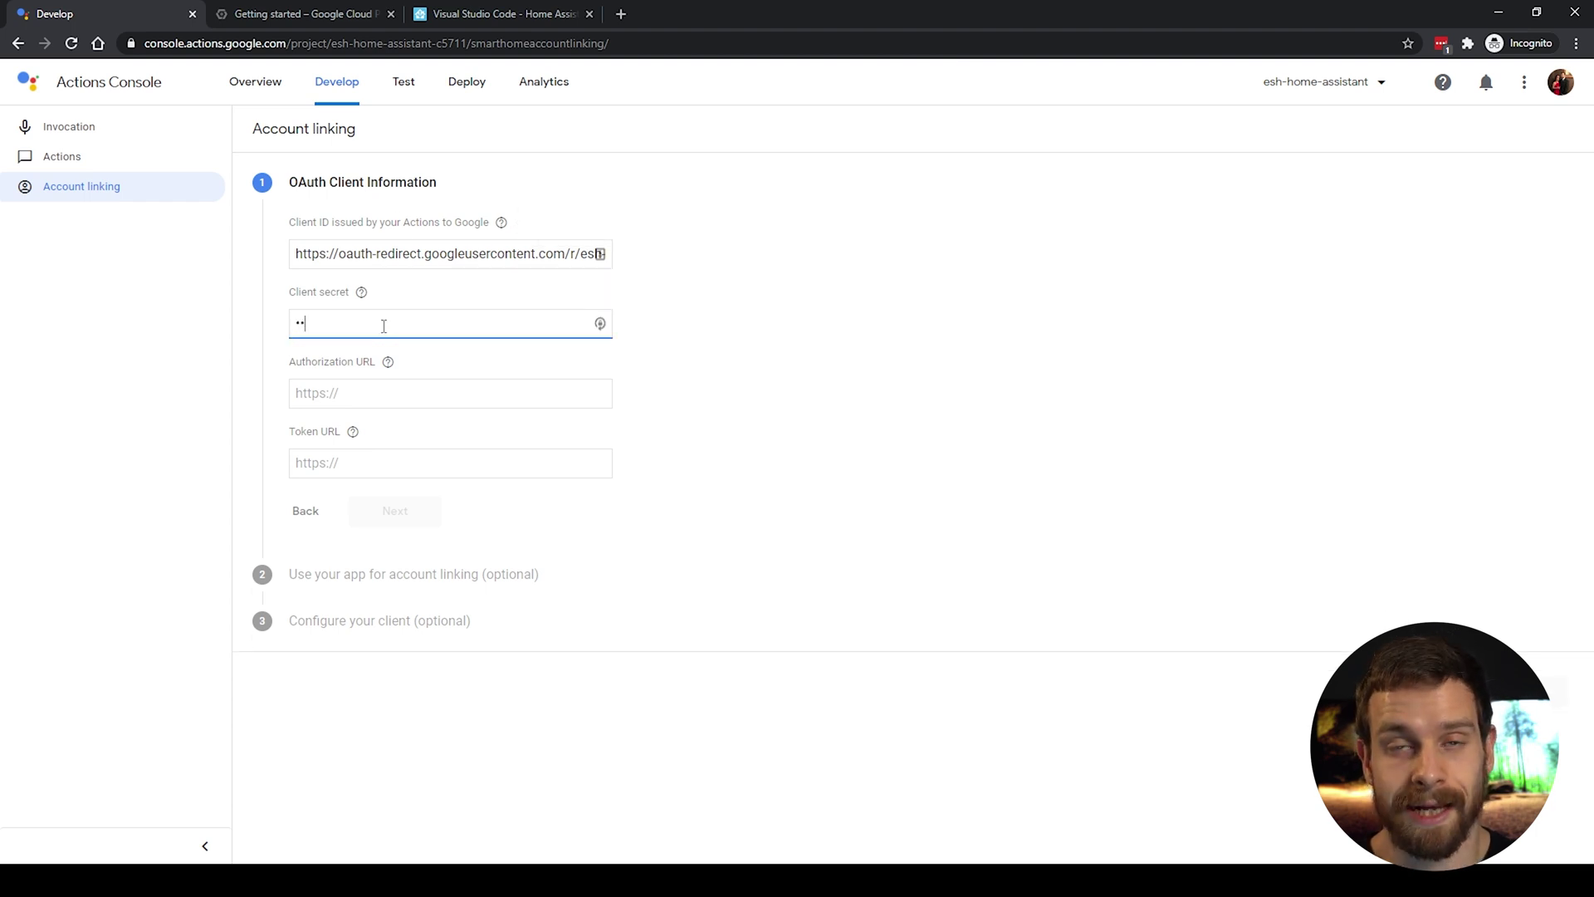
{"action": "type", "text": "t"}
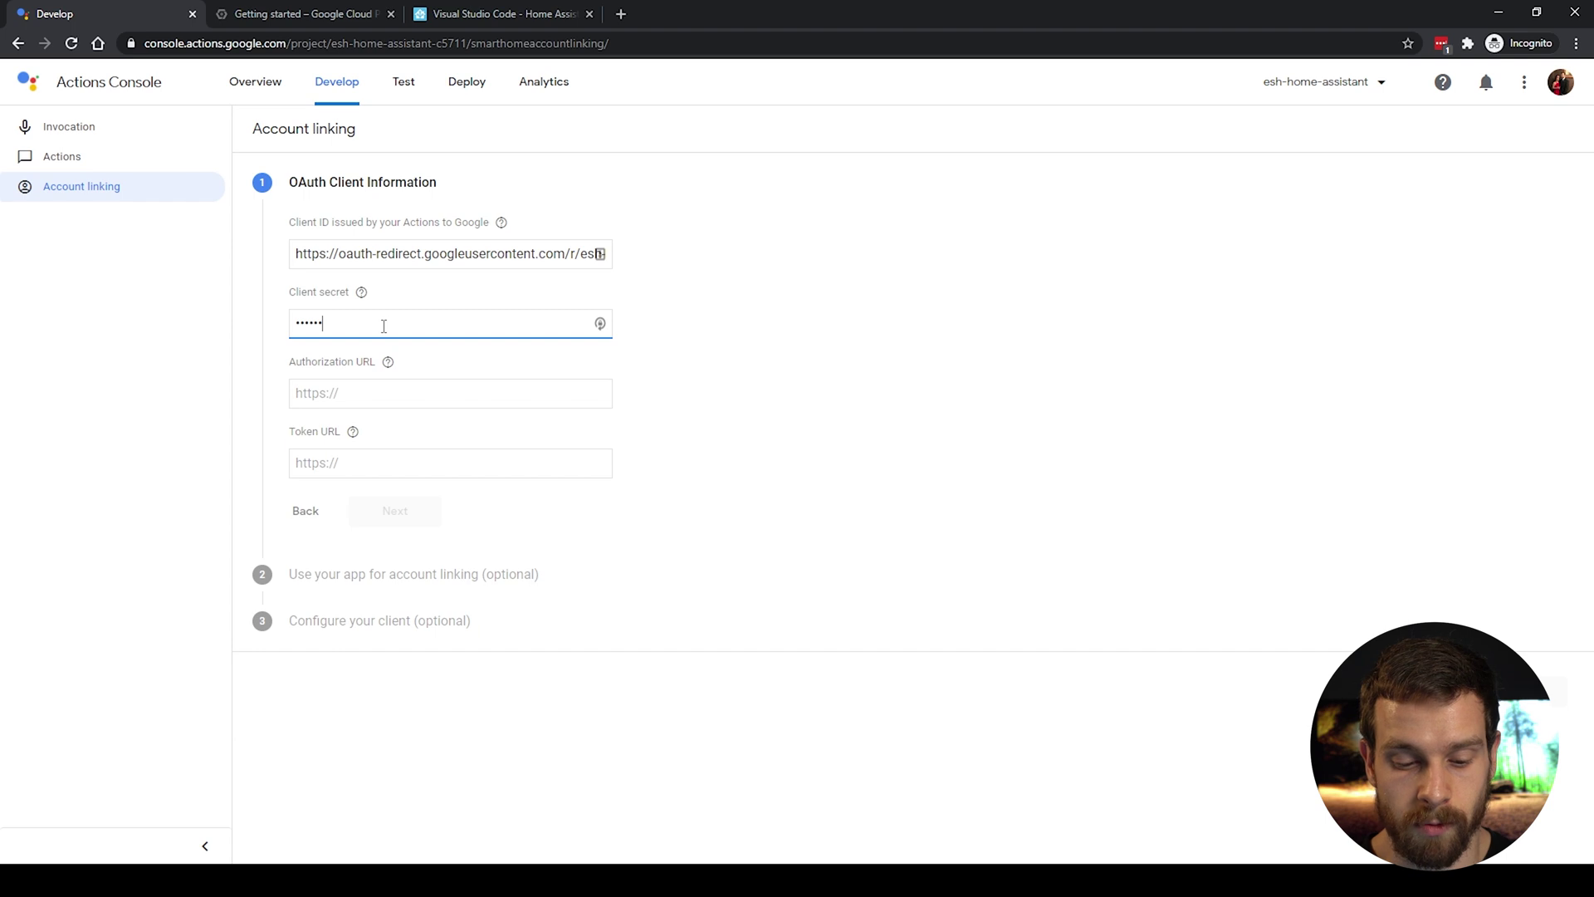
{"action": "left_click", "coordinate": [406, 406]}
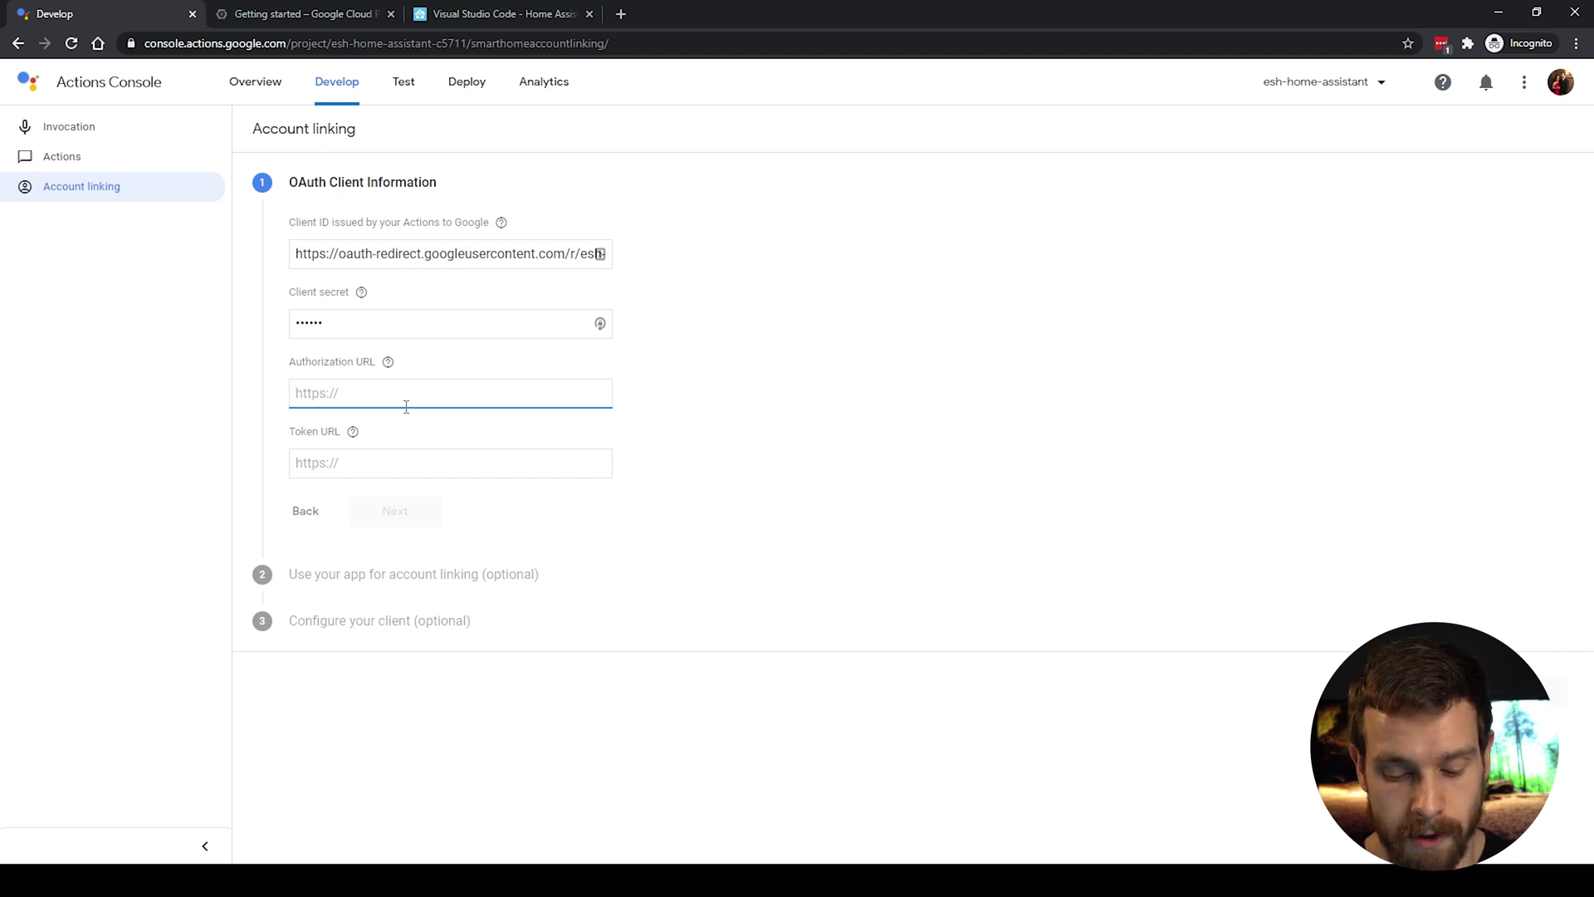
{"action": "key", "text": "ctrl+v"}
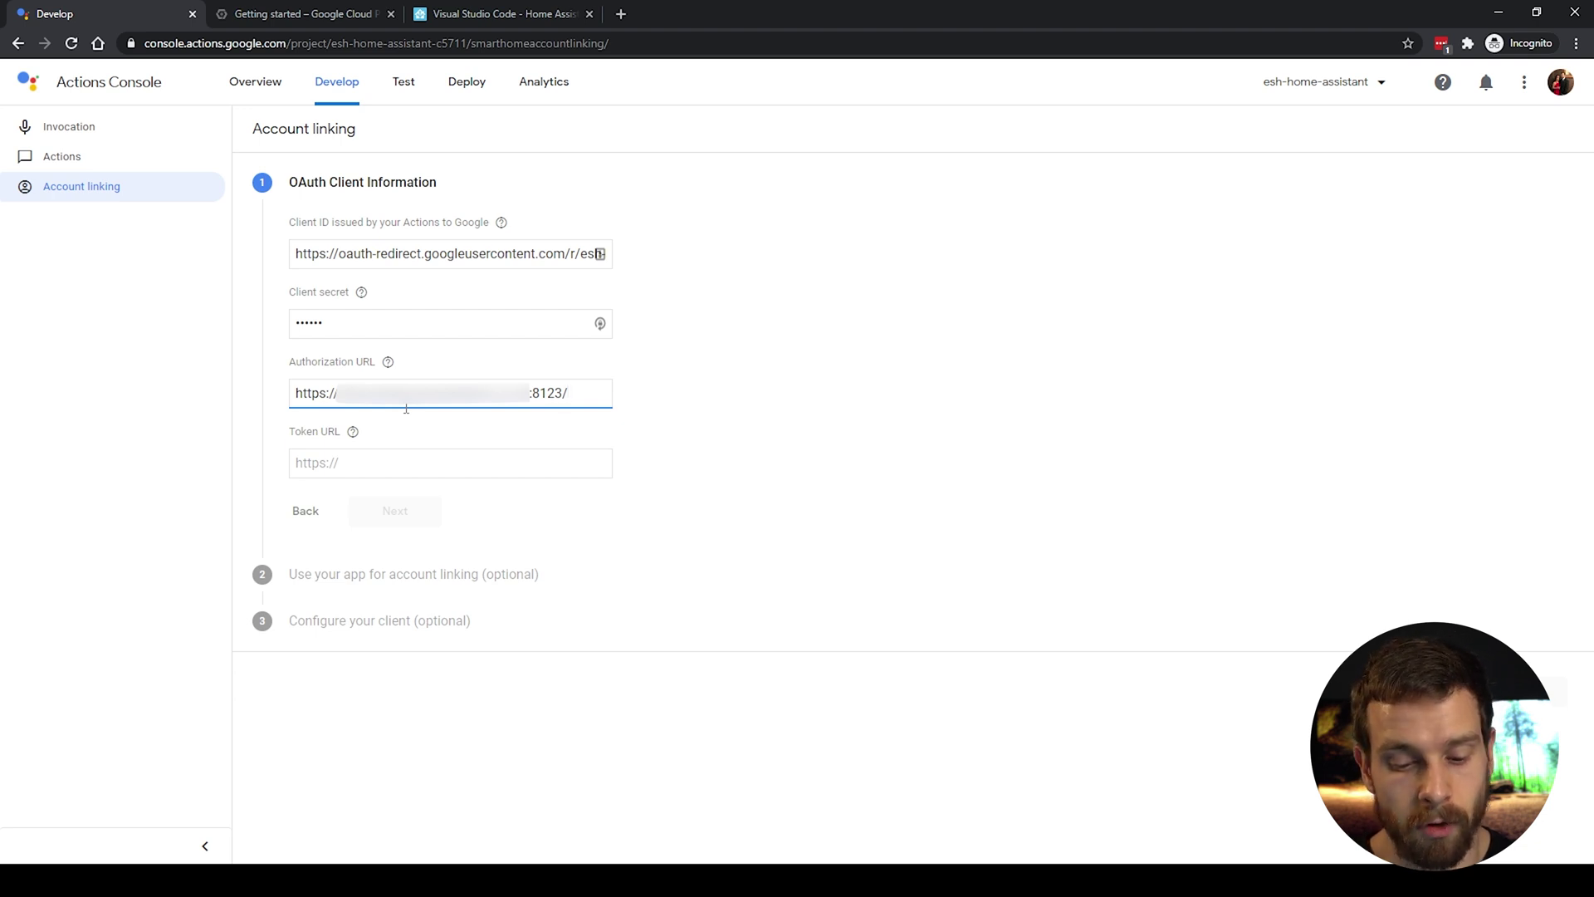
{"action": "type", "text": "auth/a"}
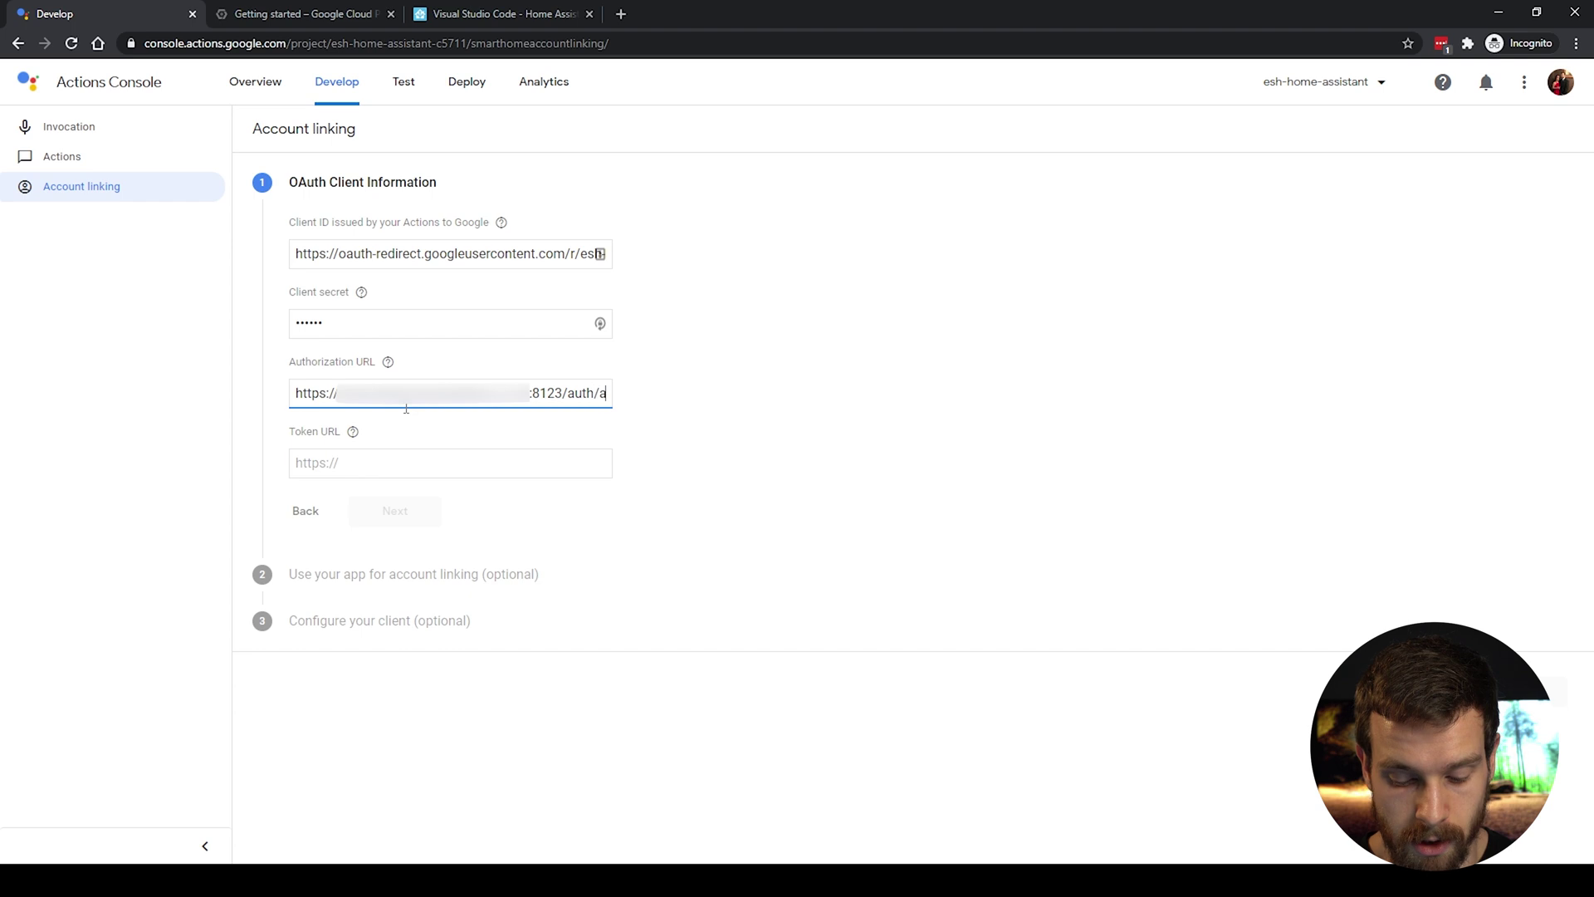
{"action": "type", "text": "uthorize"}
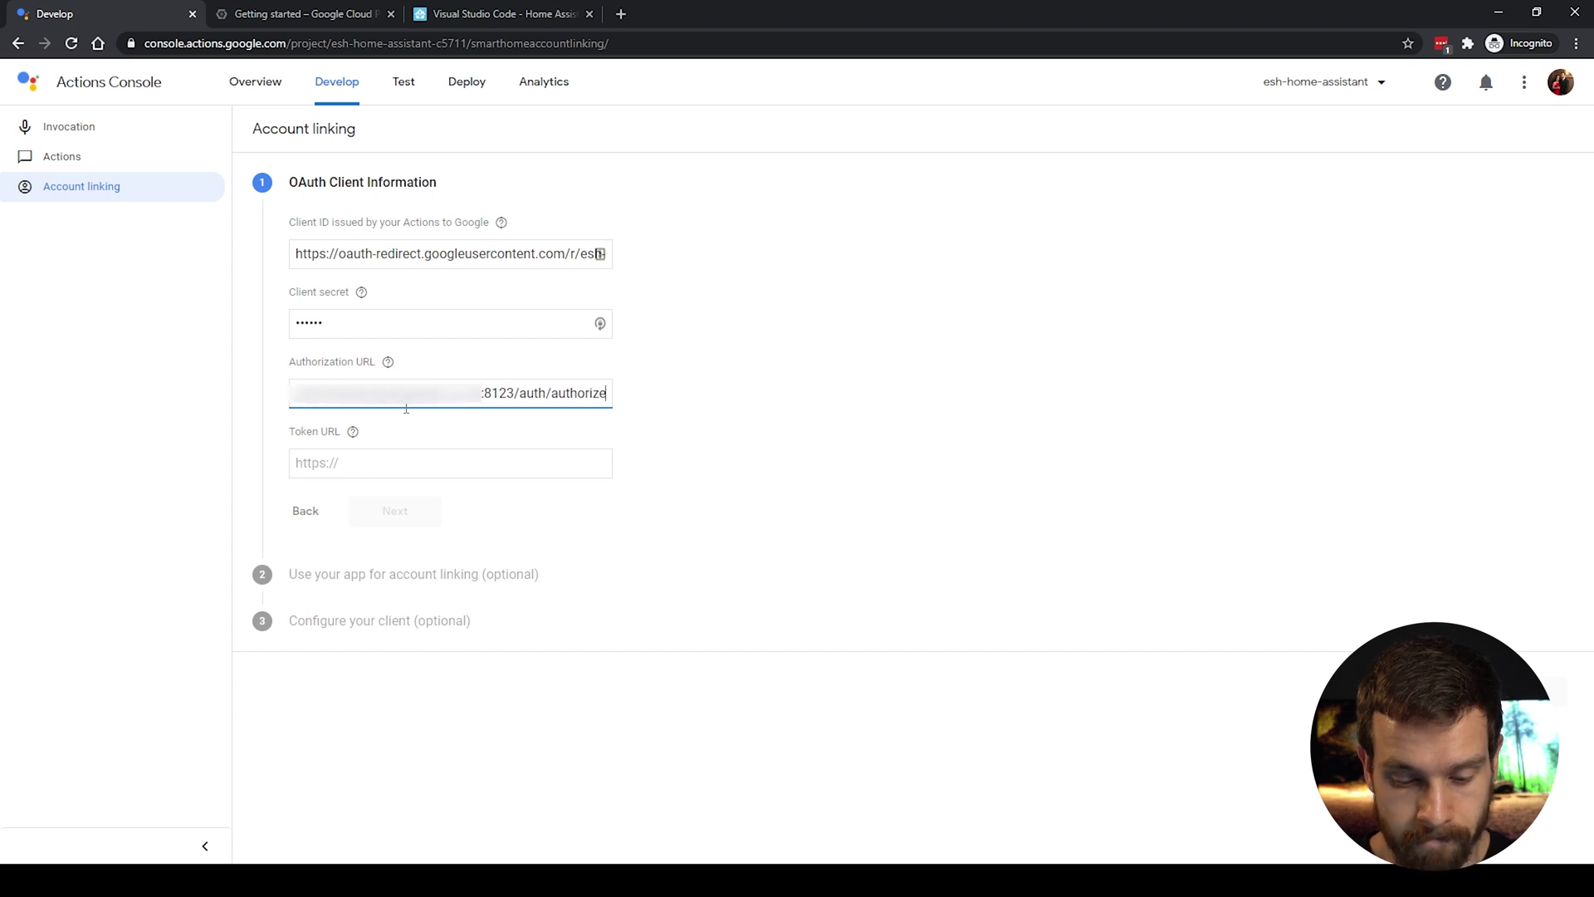
Step: Set the Token URL to the server address plus auth/token and accept the client information
{"action": "key", "text": "Tab"}
{"action": "key", "text": "ctrl+v"}
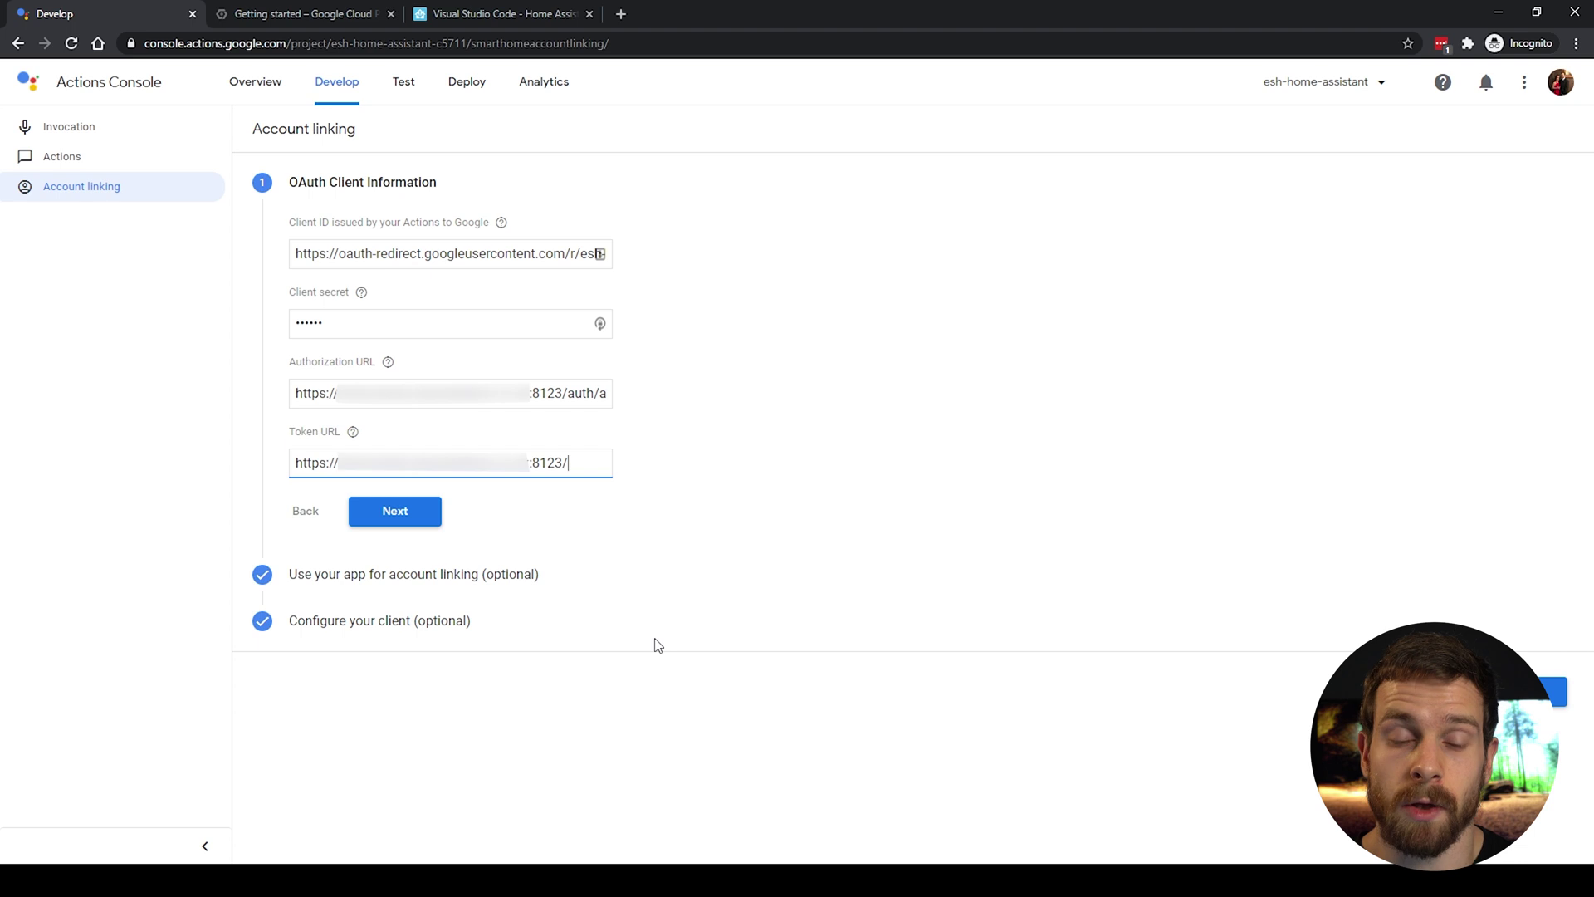
{"action": "type", "text": "A"}
{"action": "key", "text": "BackSpace"}
{"action": "type", "text": "a"}
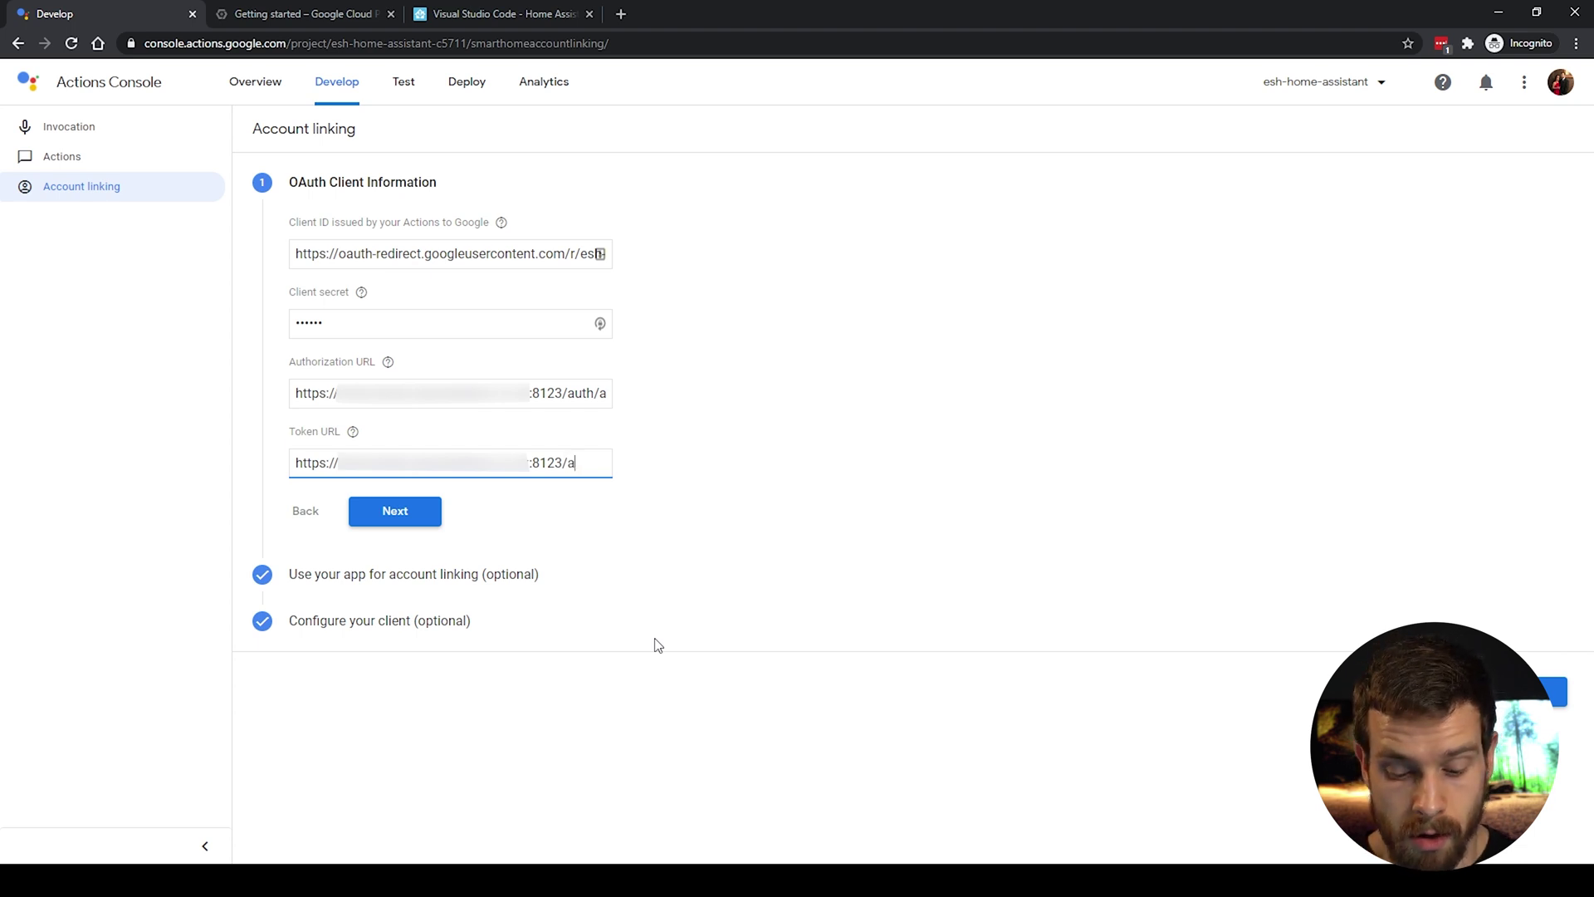
{"action": "type", "text": "uth/token"}
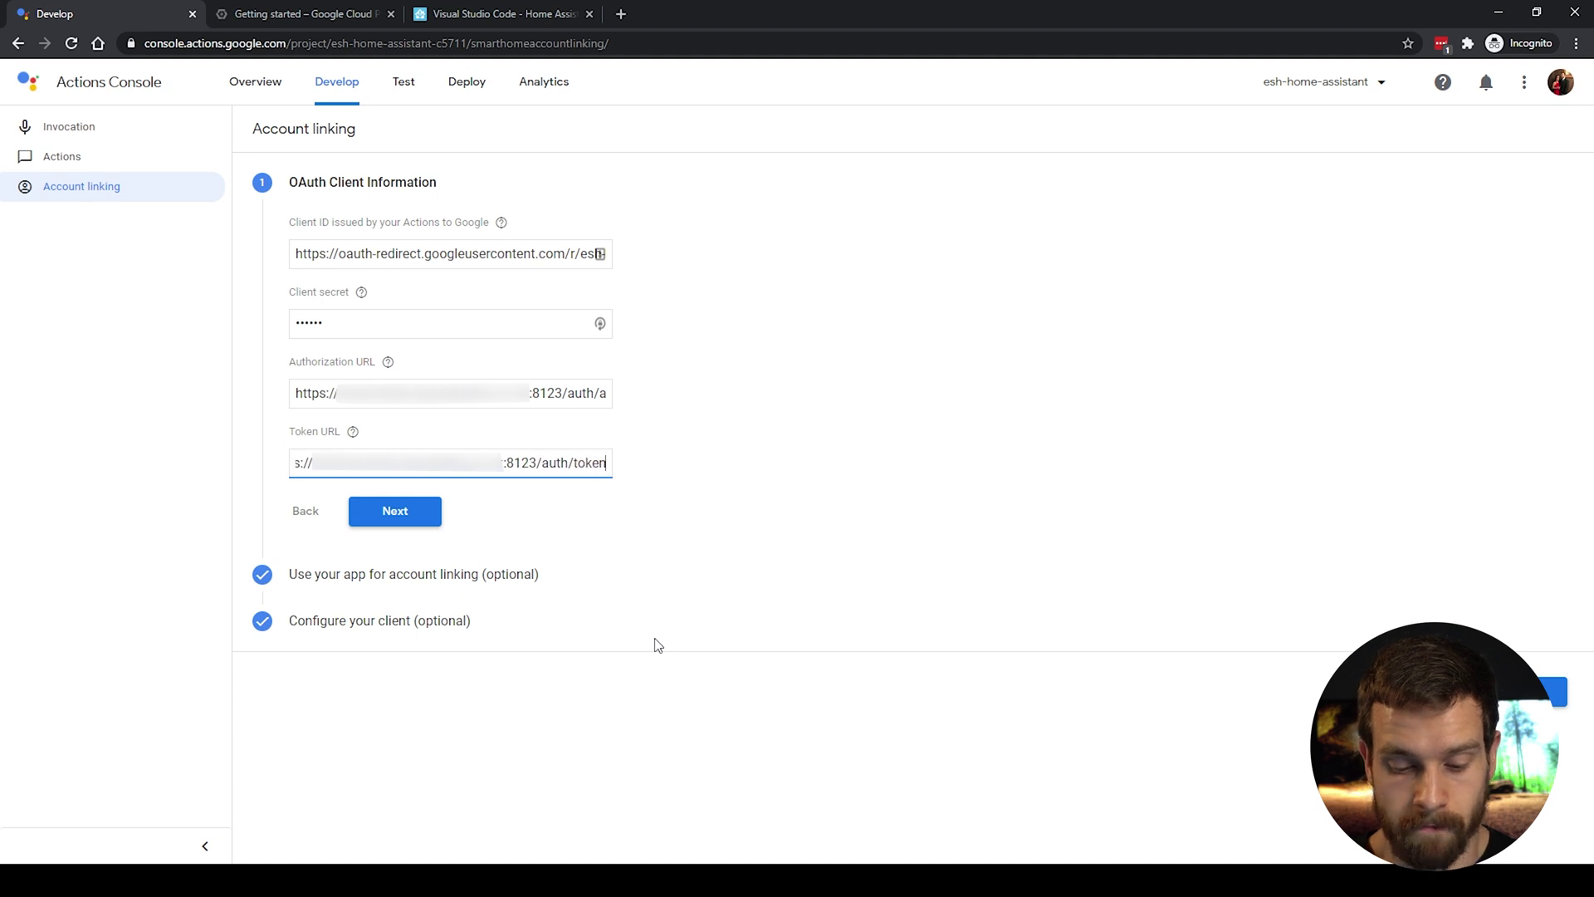
{"action": "left_click", "coordinate": [404, 526]}
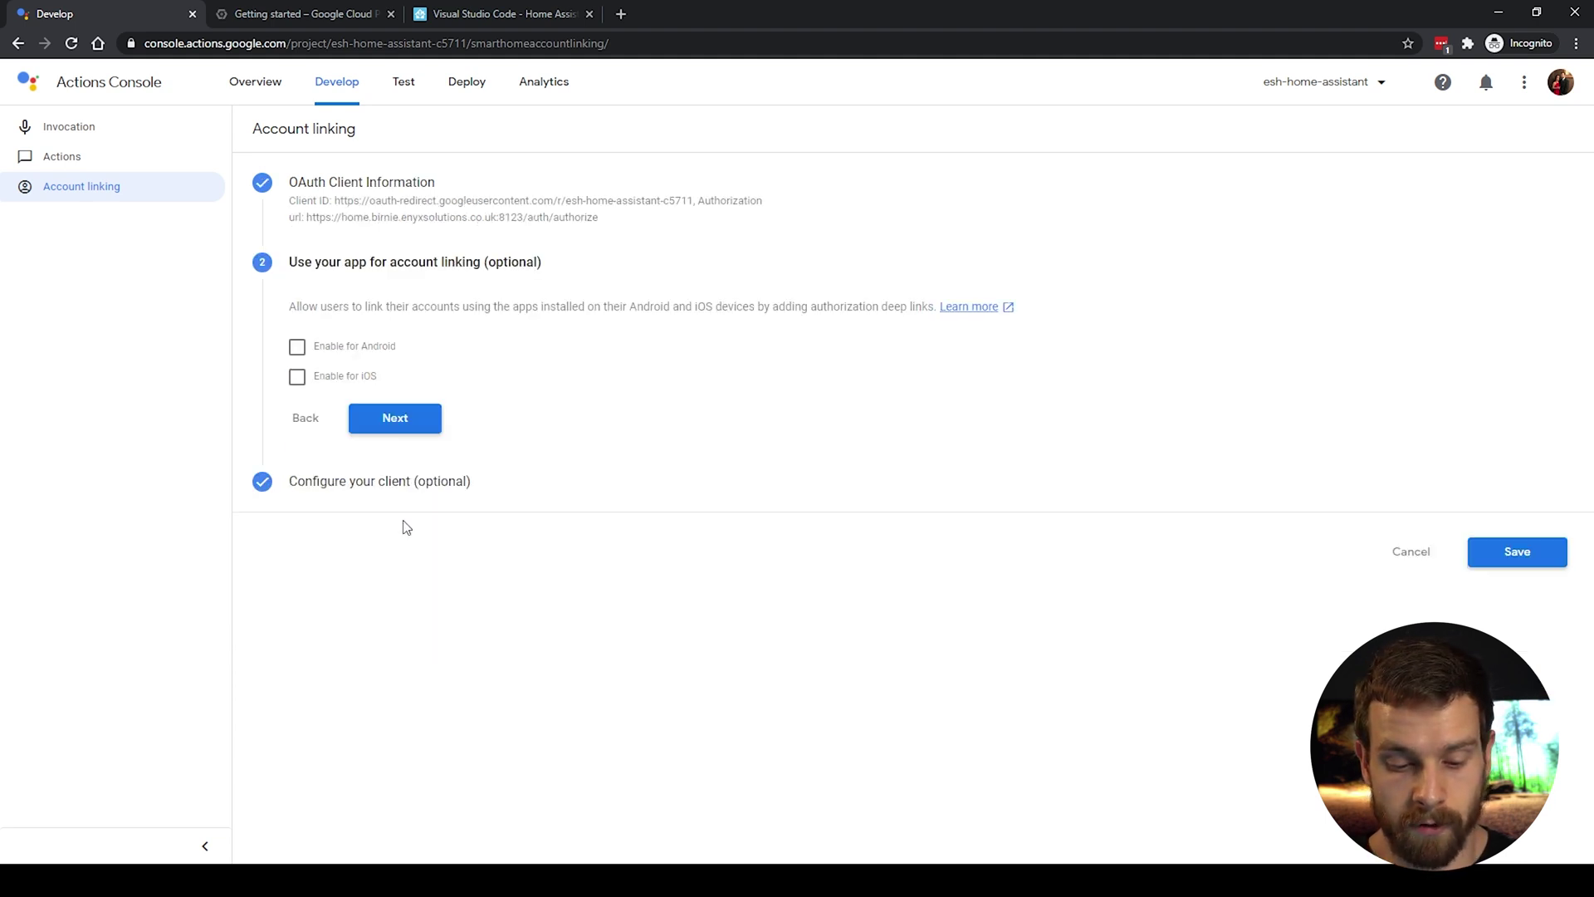
Step: Skip app linking and add the scopes email and name to finish account linking
{"action": "left_click", "coordinate": [397, 419]}
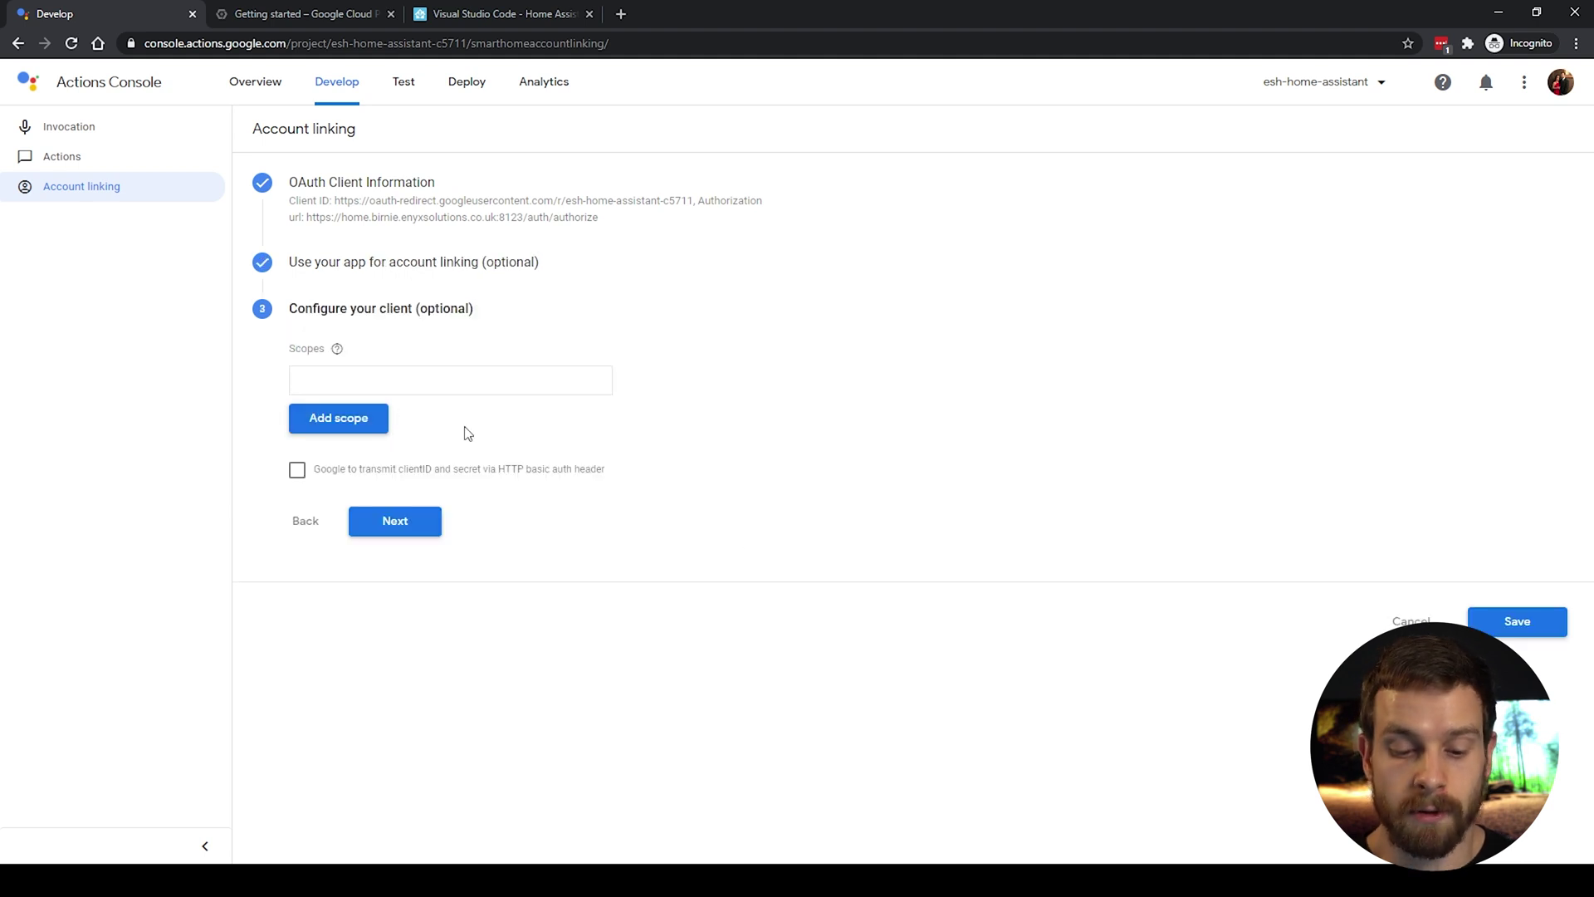
{"action": "left_click", "coordinate": [383, 371]}
{"action": "type", "text": "email"}
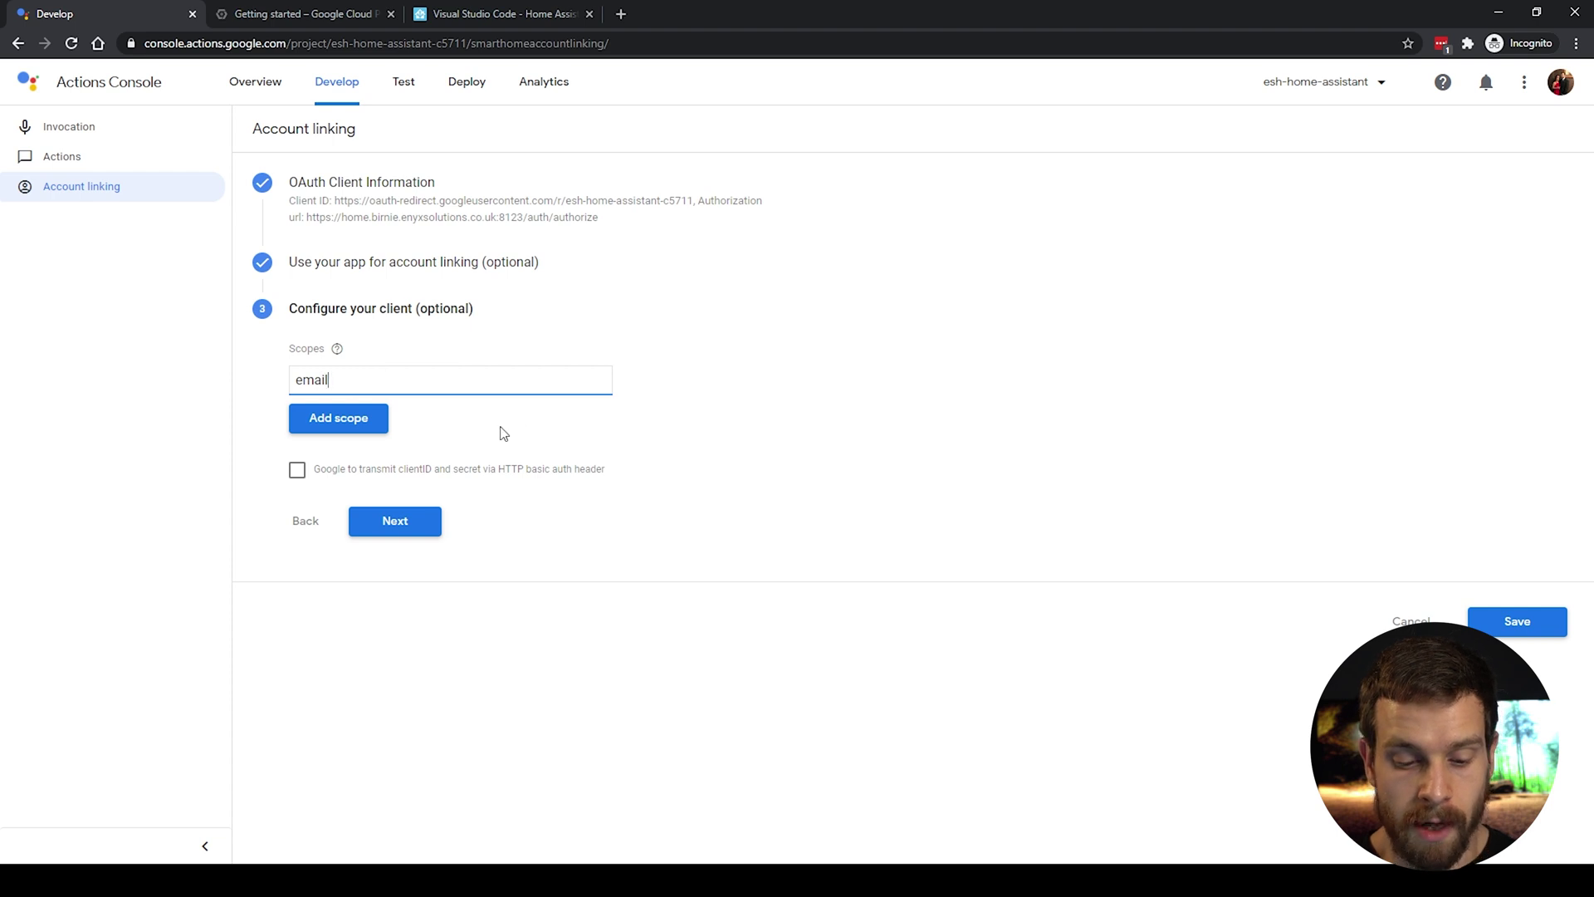
{"action": "left_click", "coordinate": [384, 425]}
{"action": "left_click", "coordinate": [354, 415]}
{"action": "type", "text": "name"}
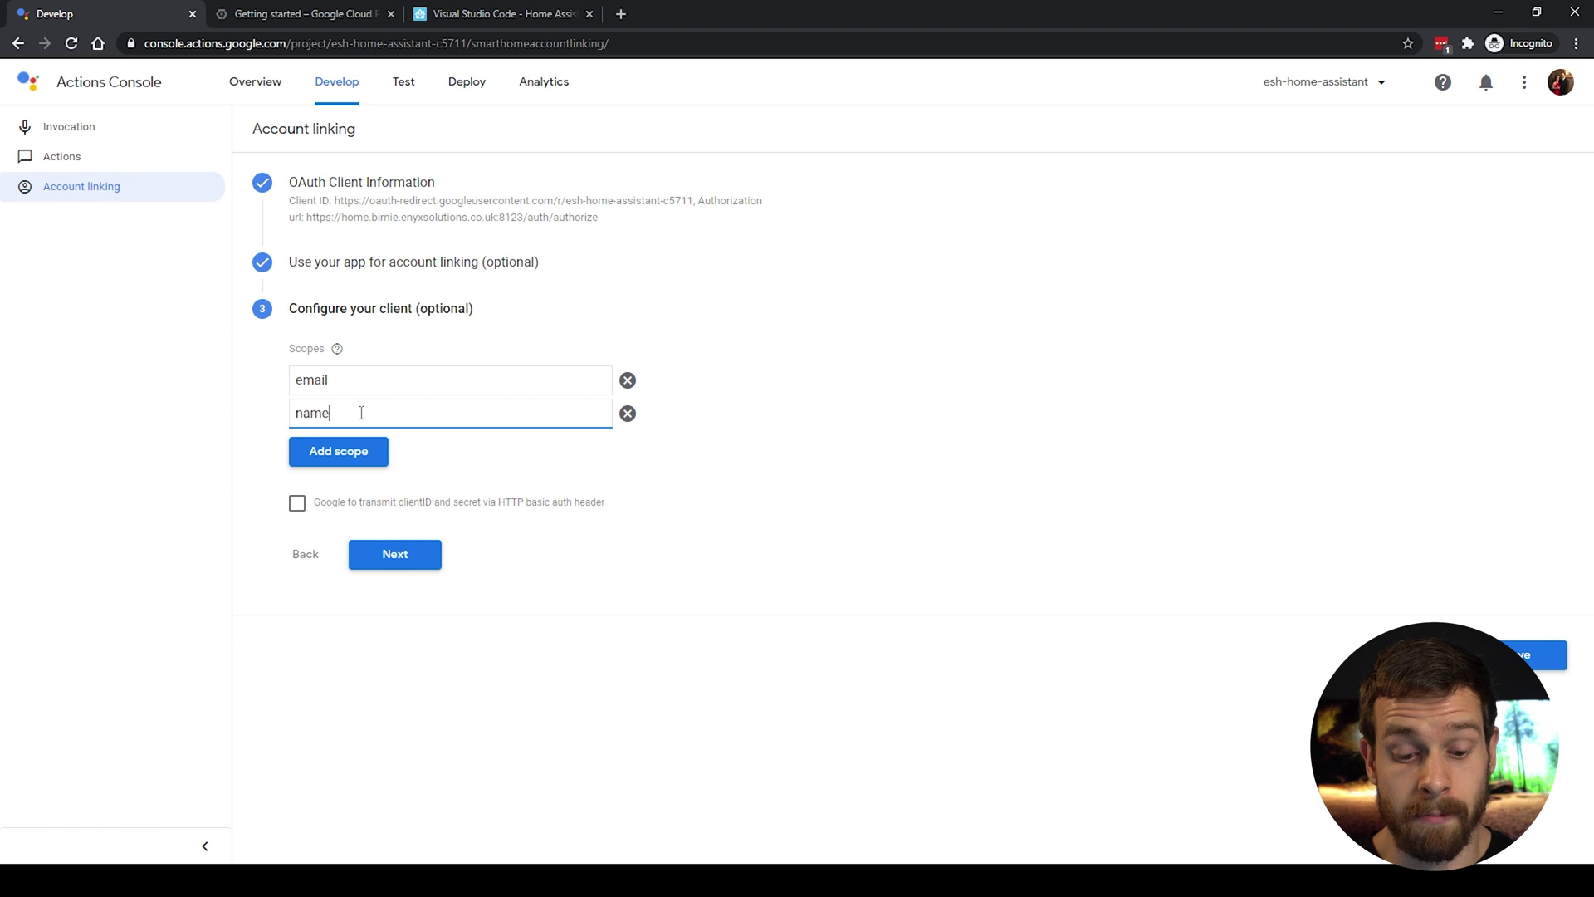
{"action": "left_click", "coordinate": [353, 454]}
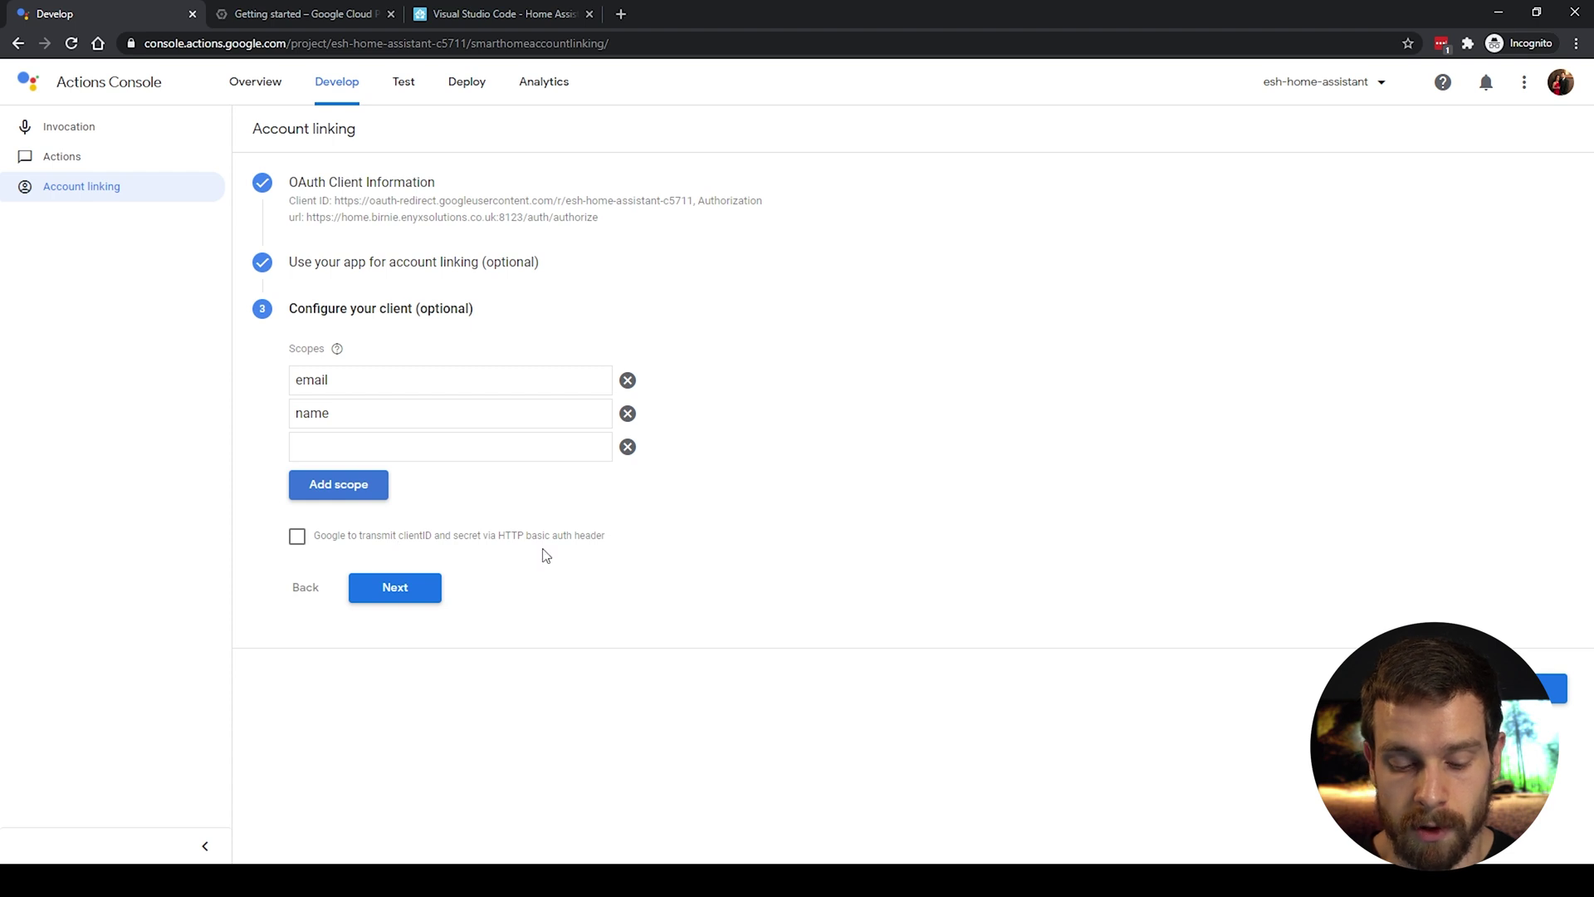
{"action": "left_click", "coordinate": [406, 596]}
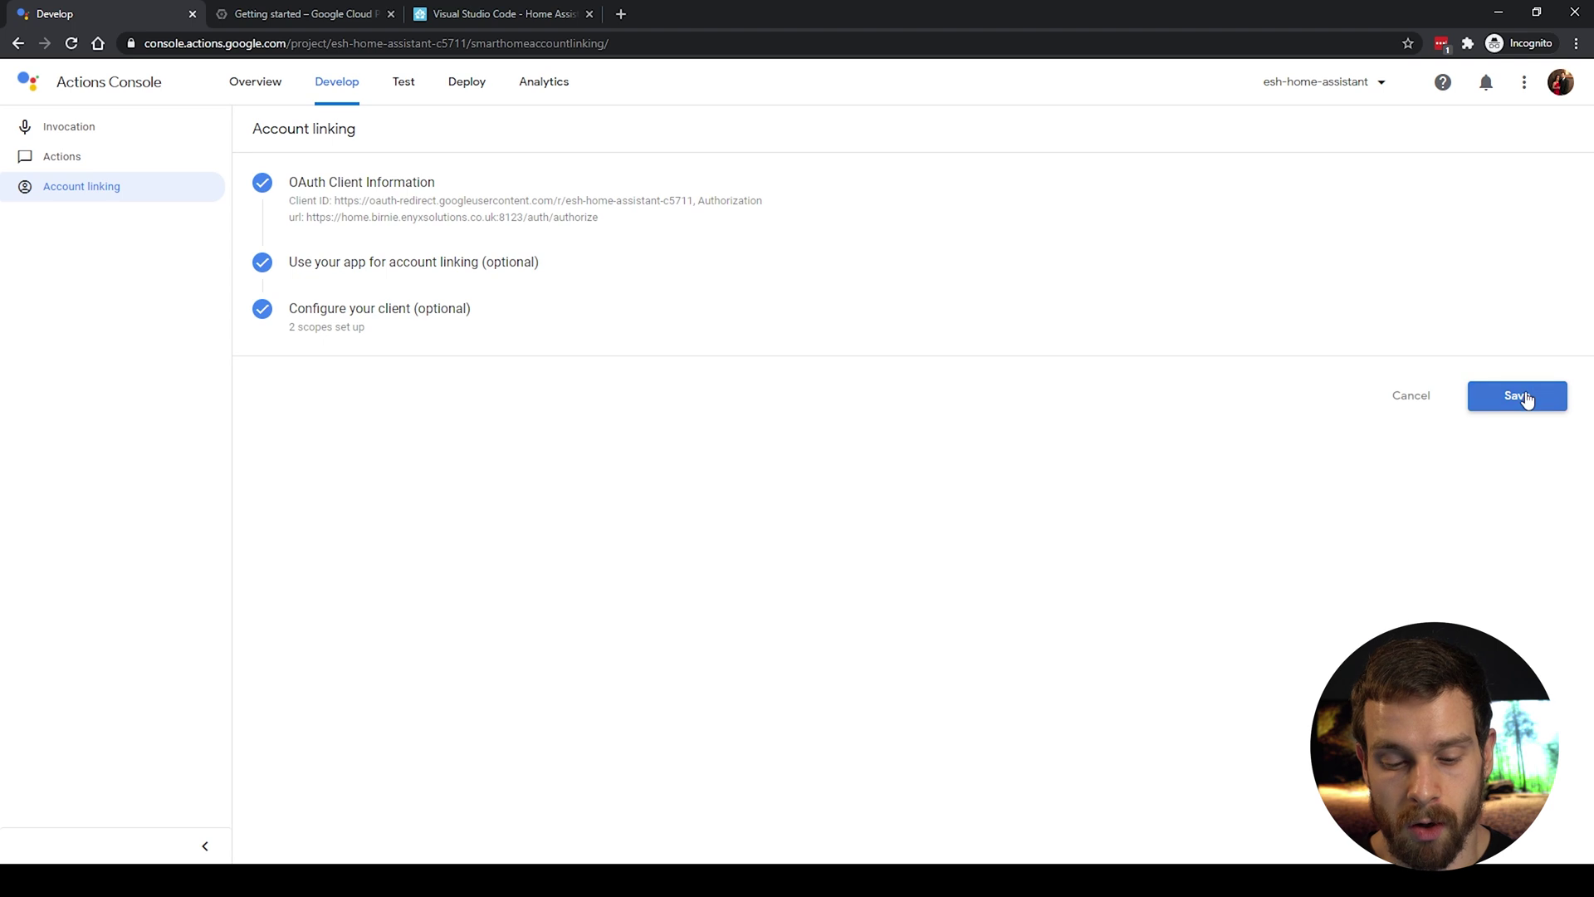
Step: Save account linking, enable the Test simulator, then switch to Google Cloud Platform
{"action": "left_click", "coordinate": [1526, 396]}
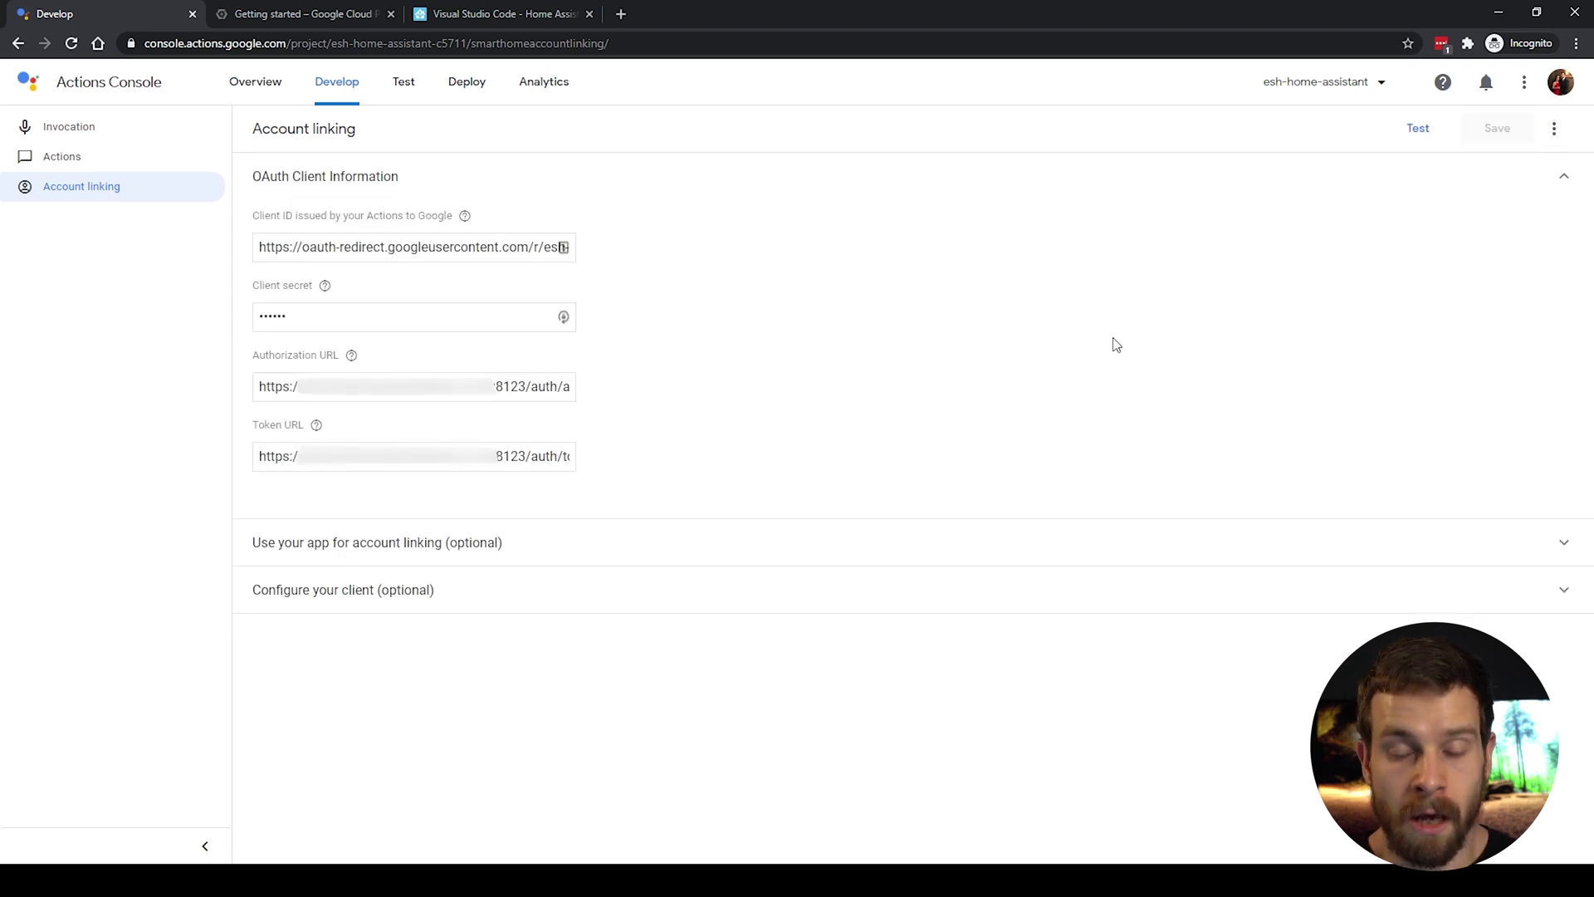
{"action": "left_click", "coordinate": [1419, 131]}
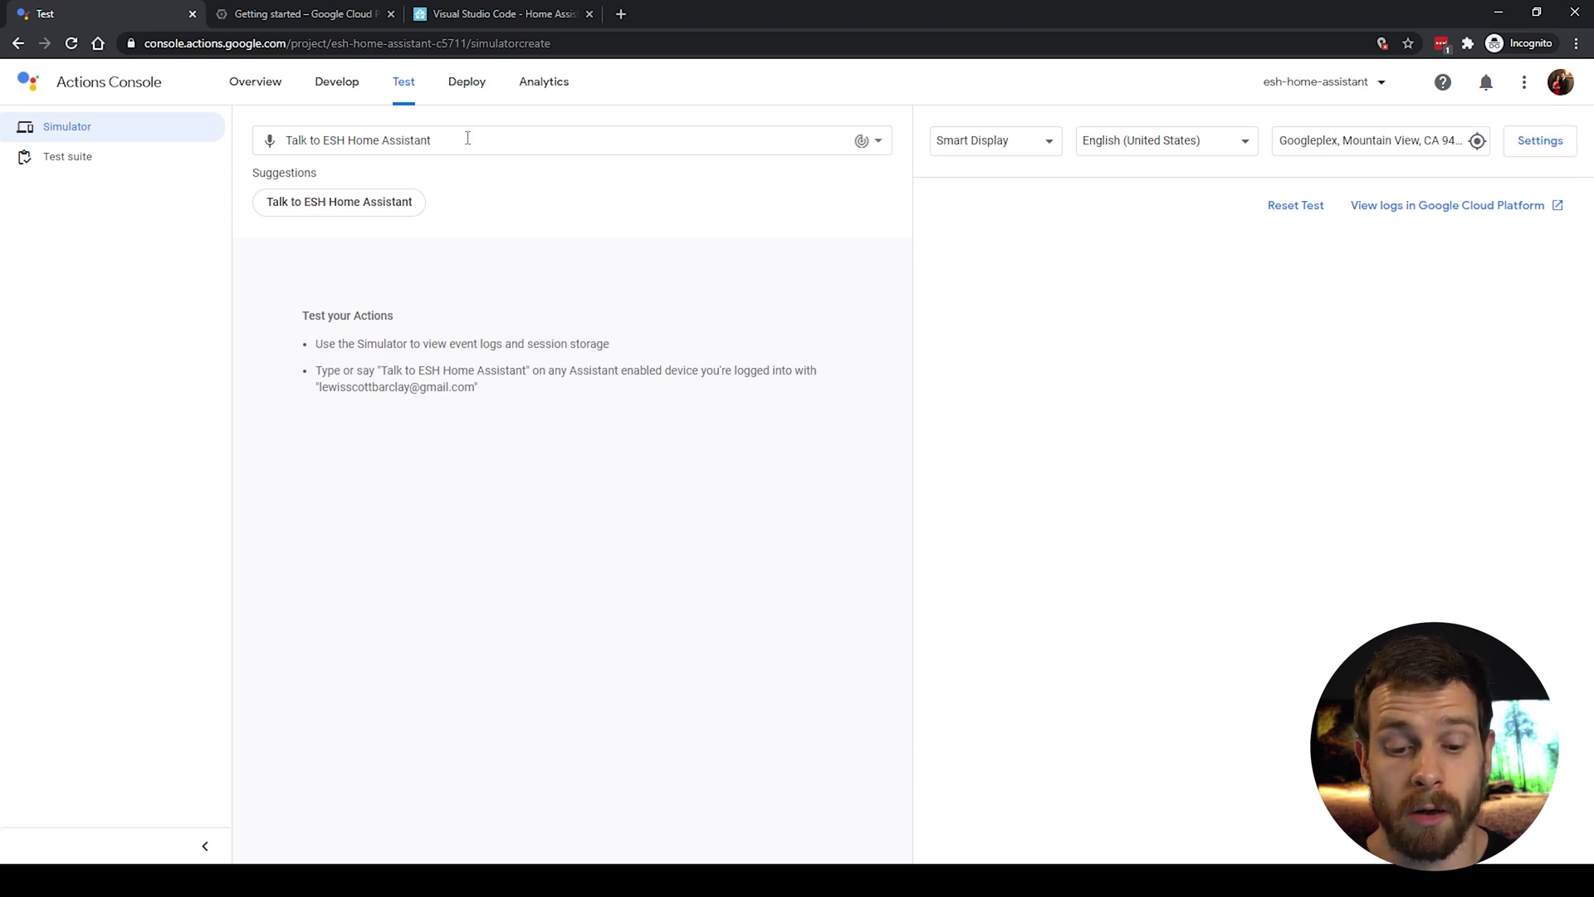
{"action": "left_click", "coordinate": [293, 15]}
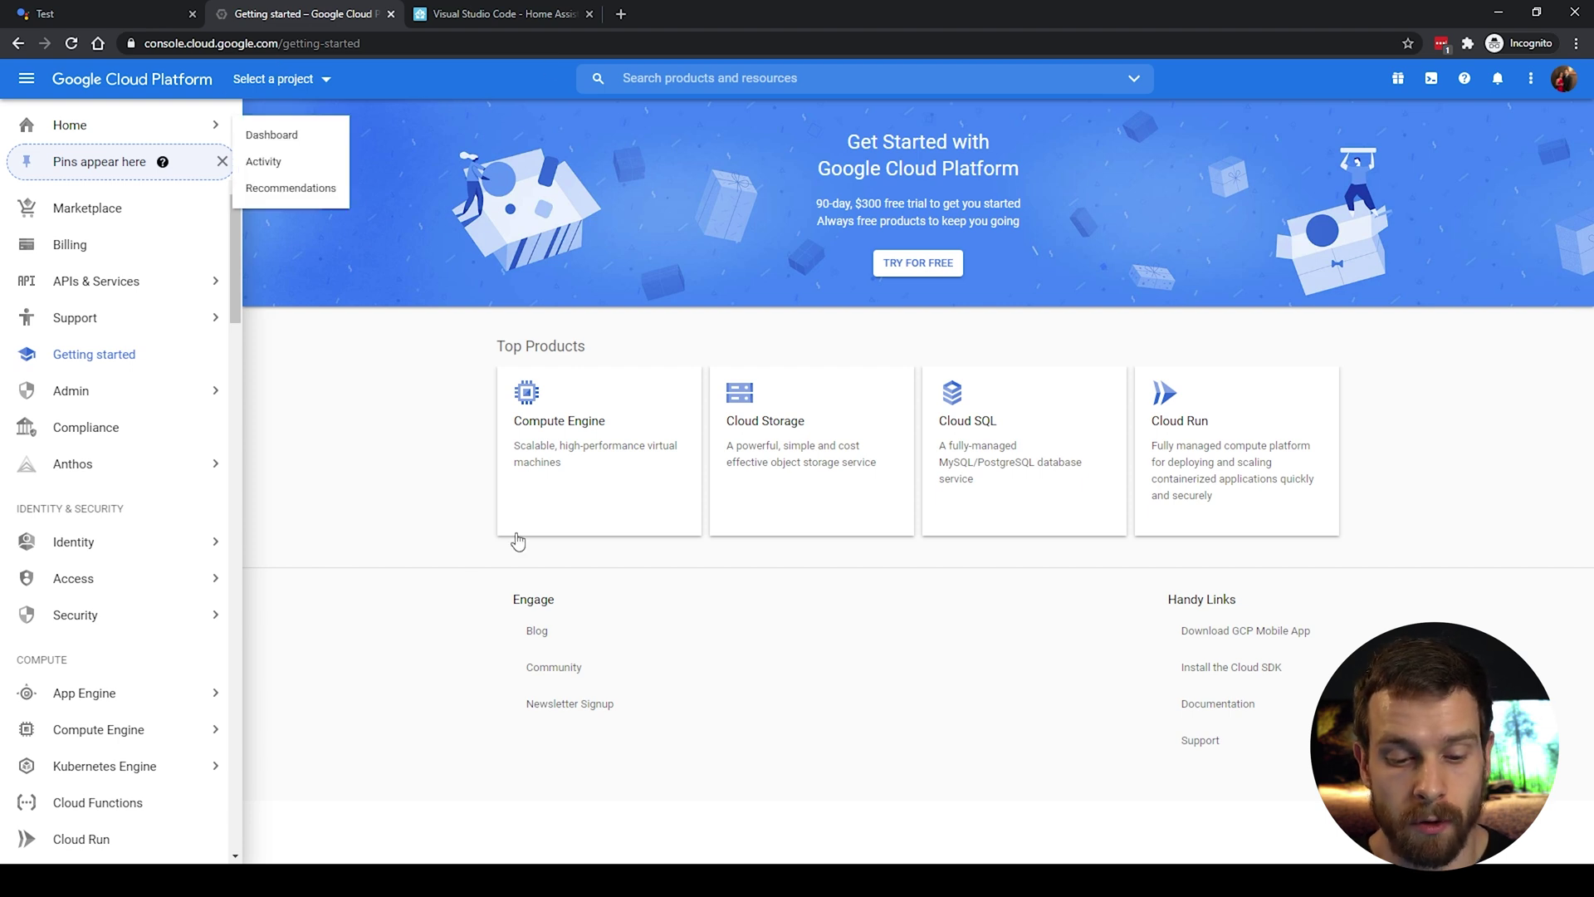
Step: Select the esh-home-assistant project from the project list
{"action": "left_click", "coordinate": [326, 82]}
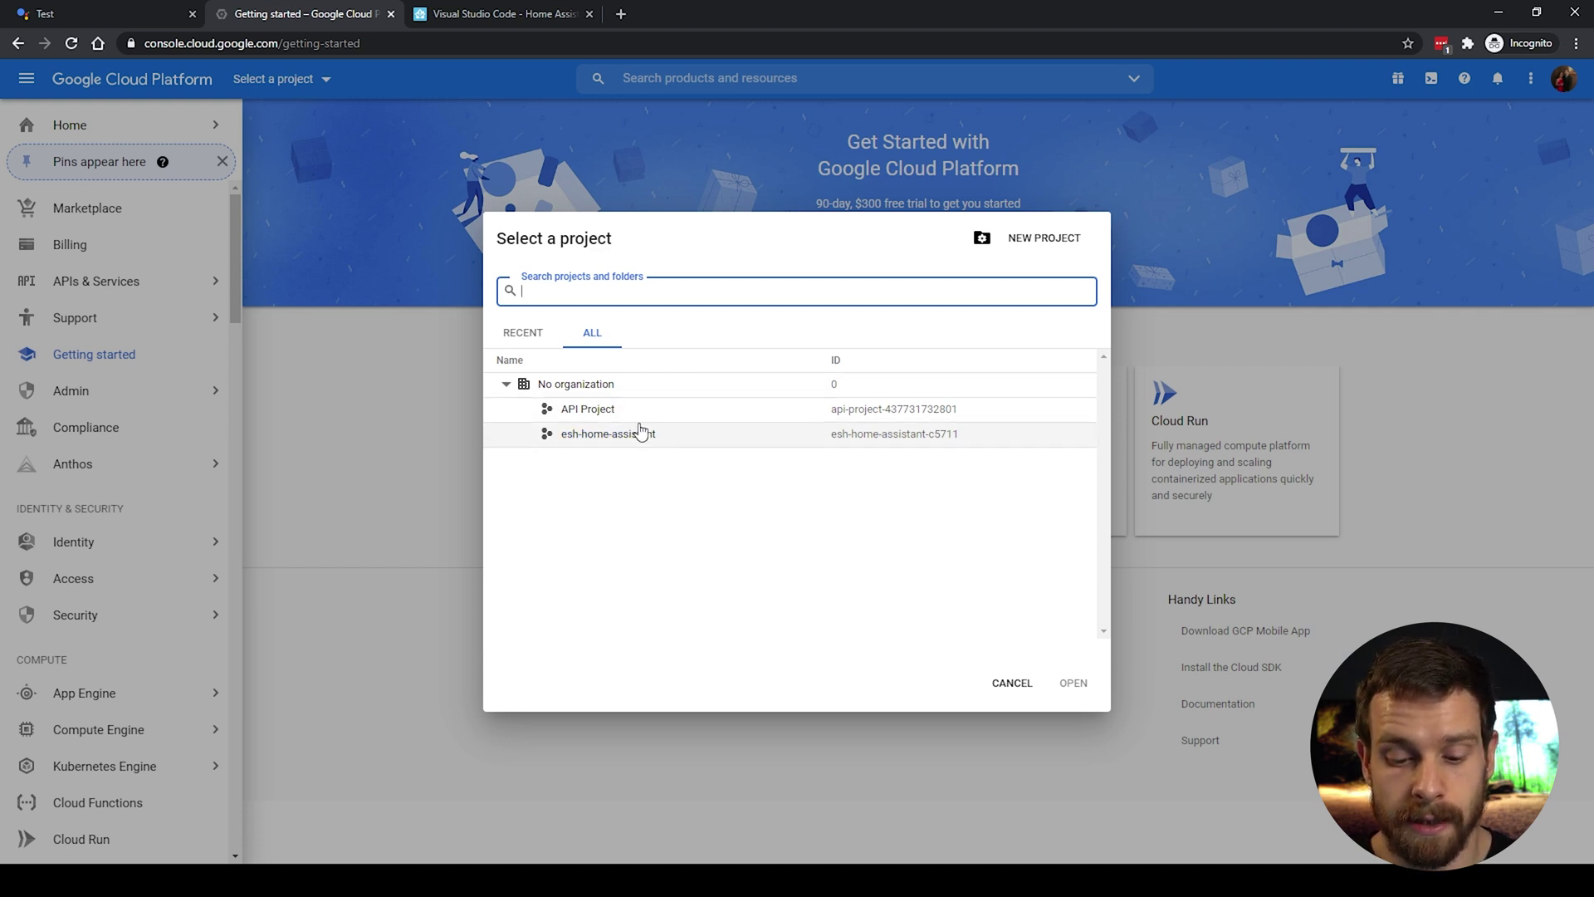
{"action": "left_click", "coordinate": [631, 435]}
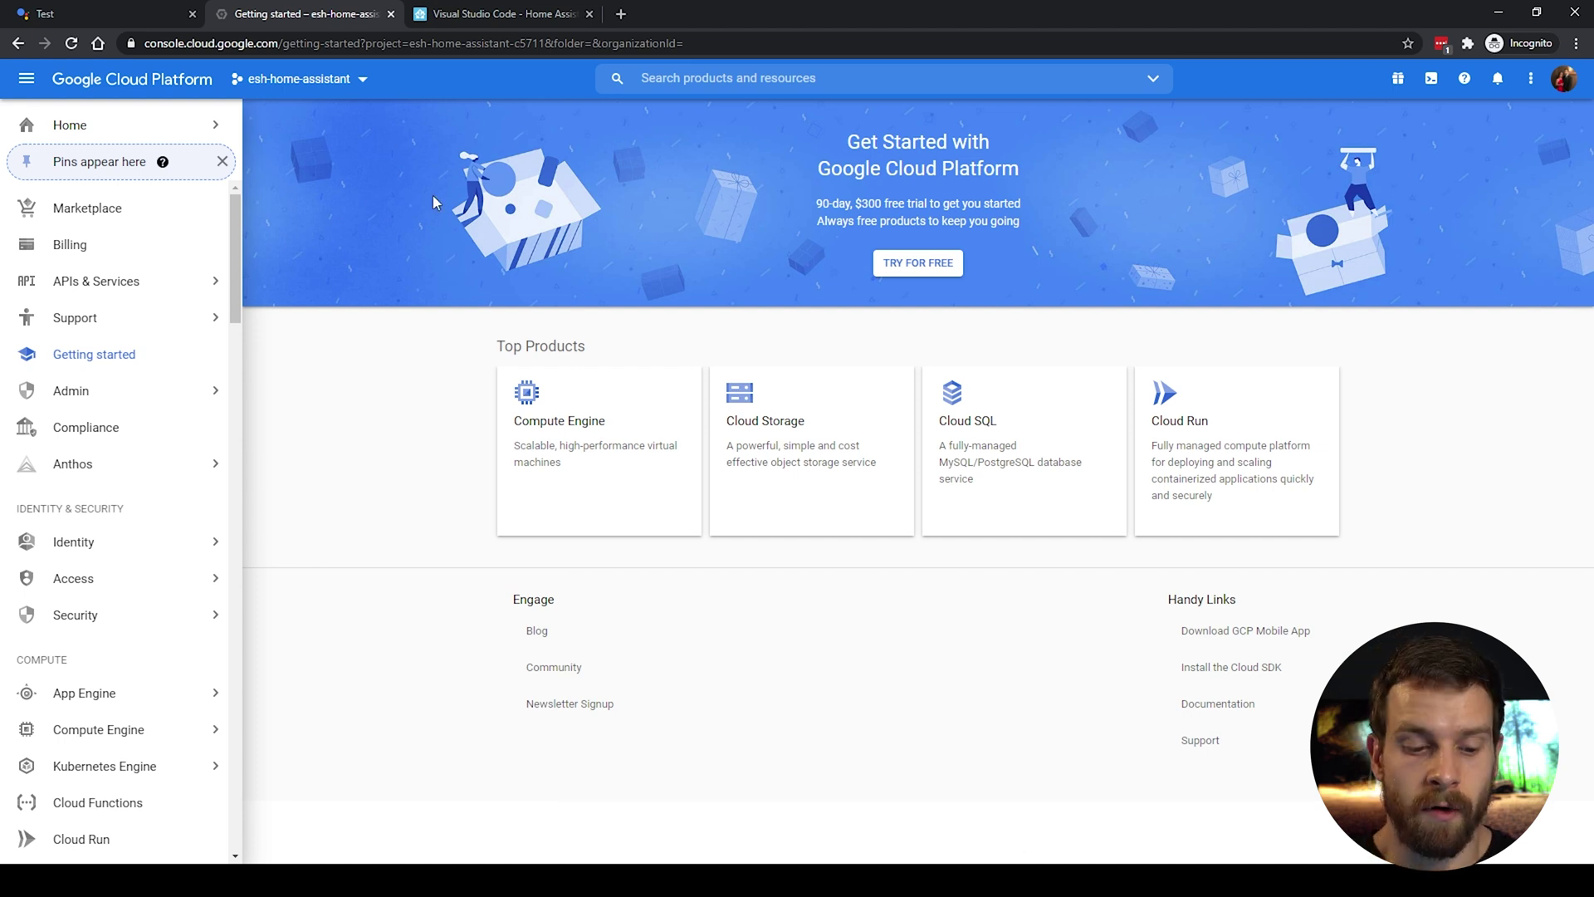
Step: Navigate to APIs & Services > Credentials for the project
{"action": "mouse_move", "coordinate": [198, 297]}
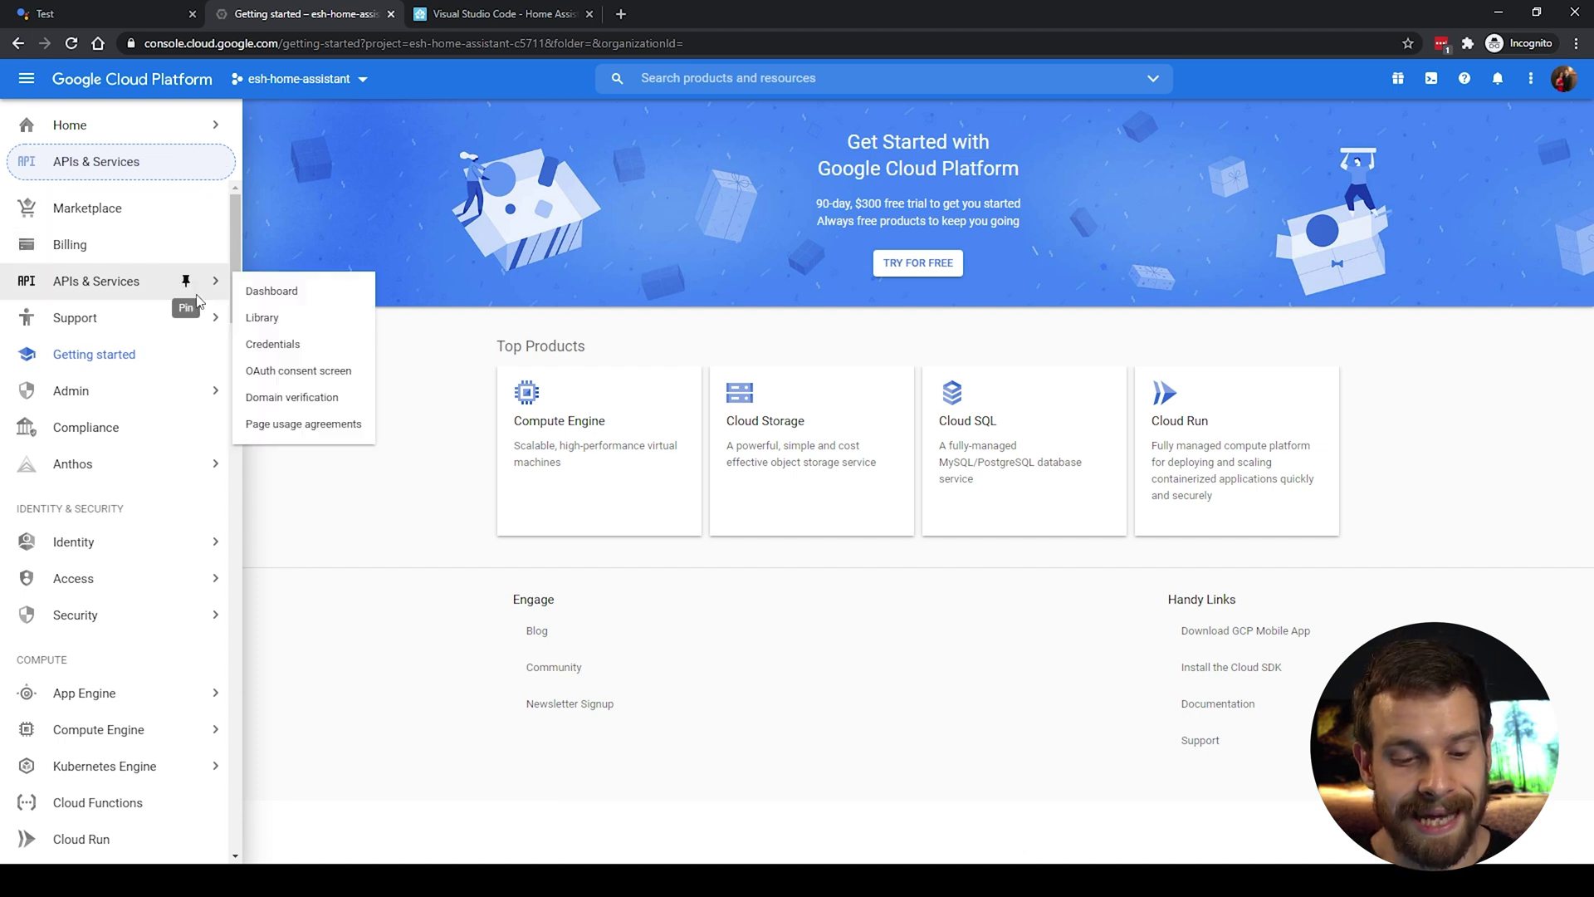
{"action": "left_click", "coordinate": [25, 83]}
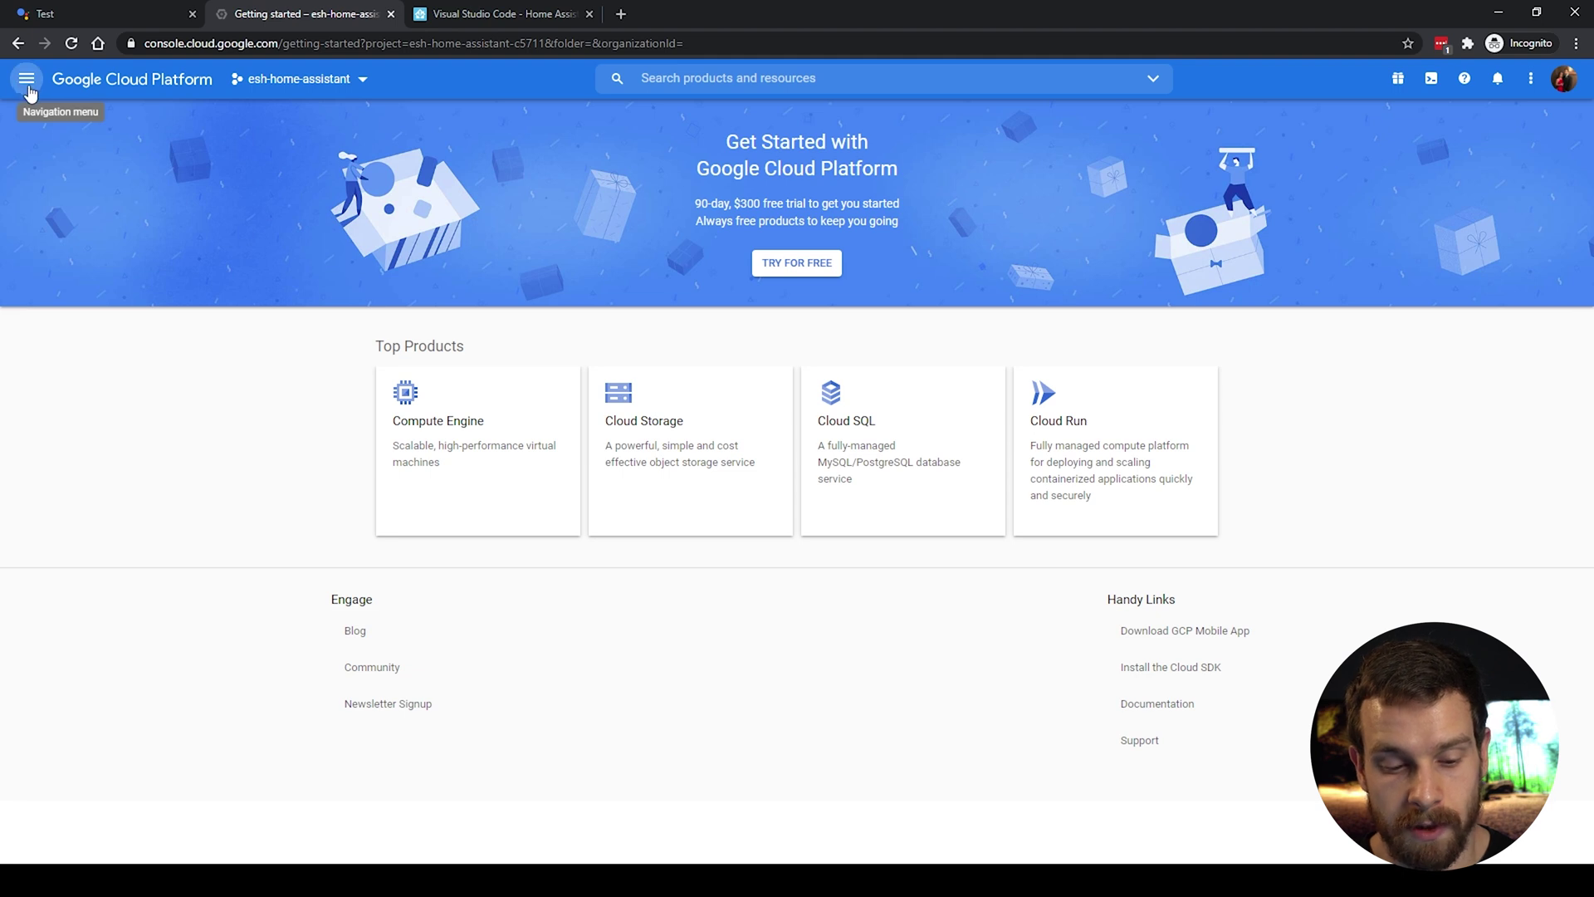
{"action": "left_click", "coordinate": [25, 84]}
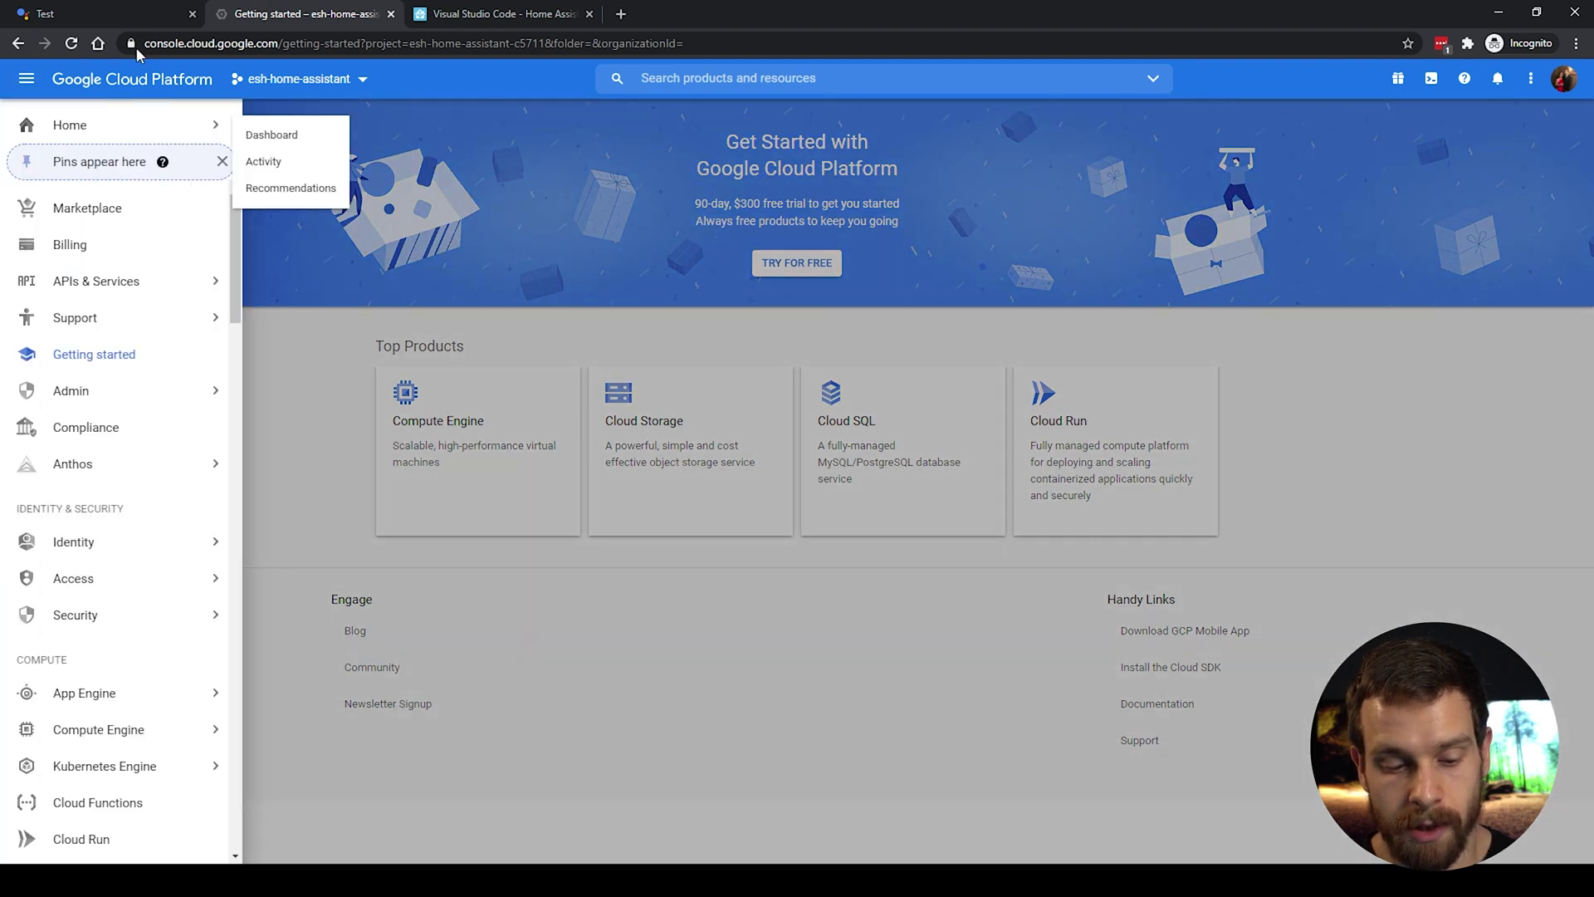
{"action": "mouse_move", "coordinate": [203, 285]}
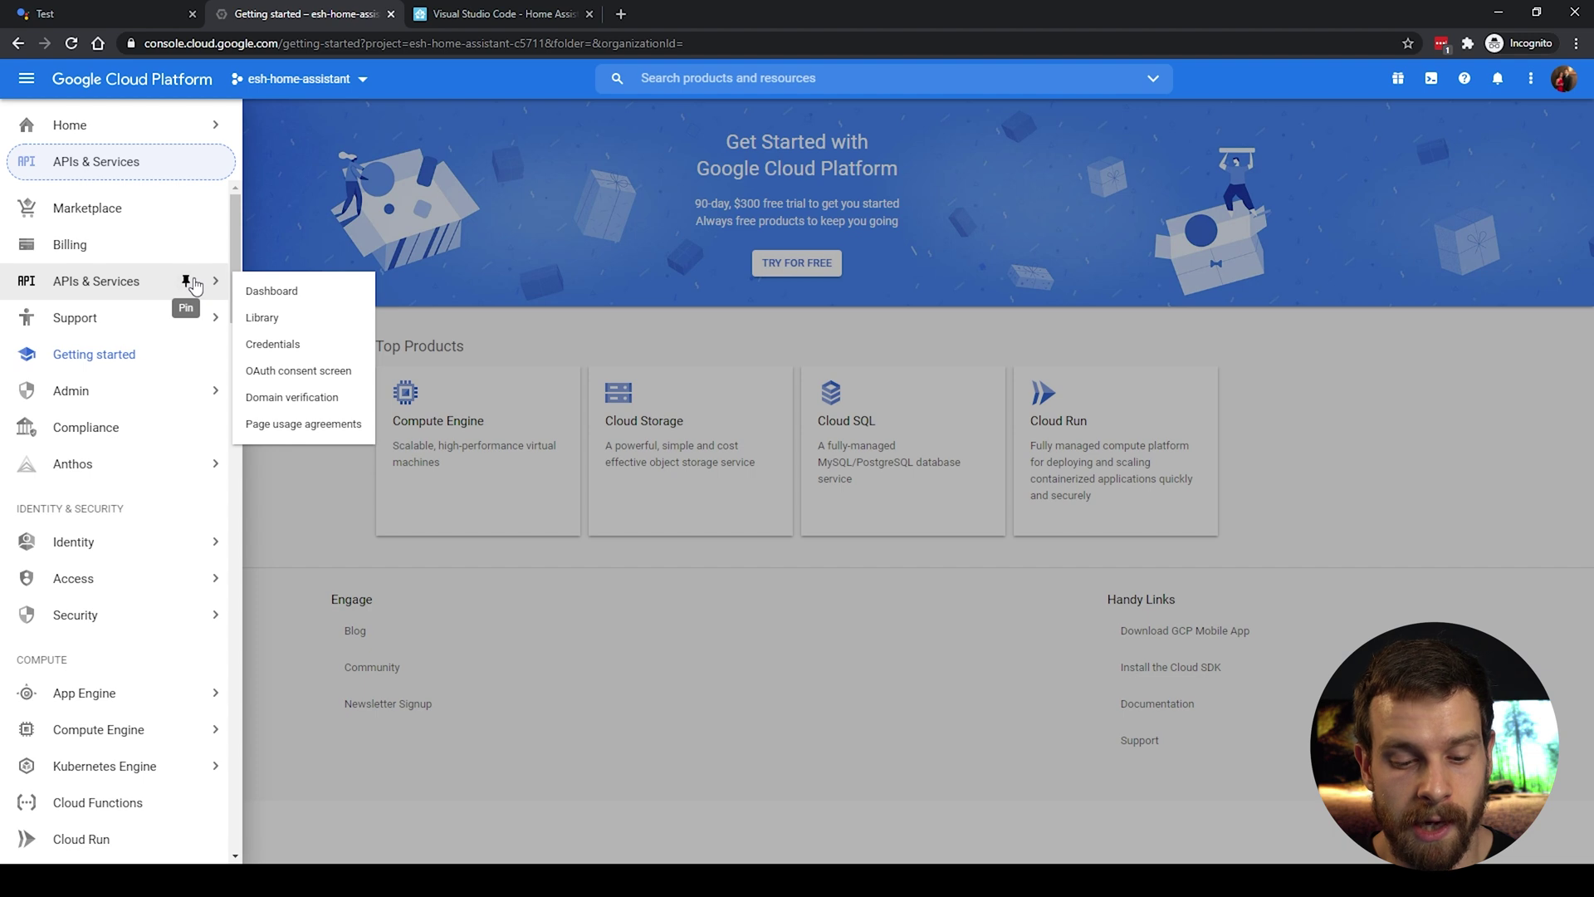
{"action": "left_click", "coordinate": [285, 344]}
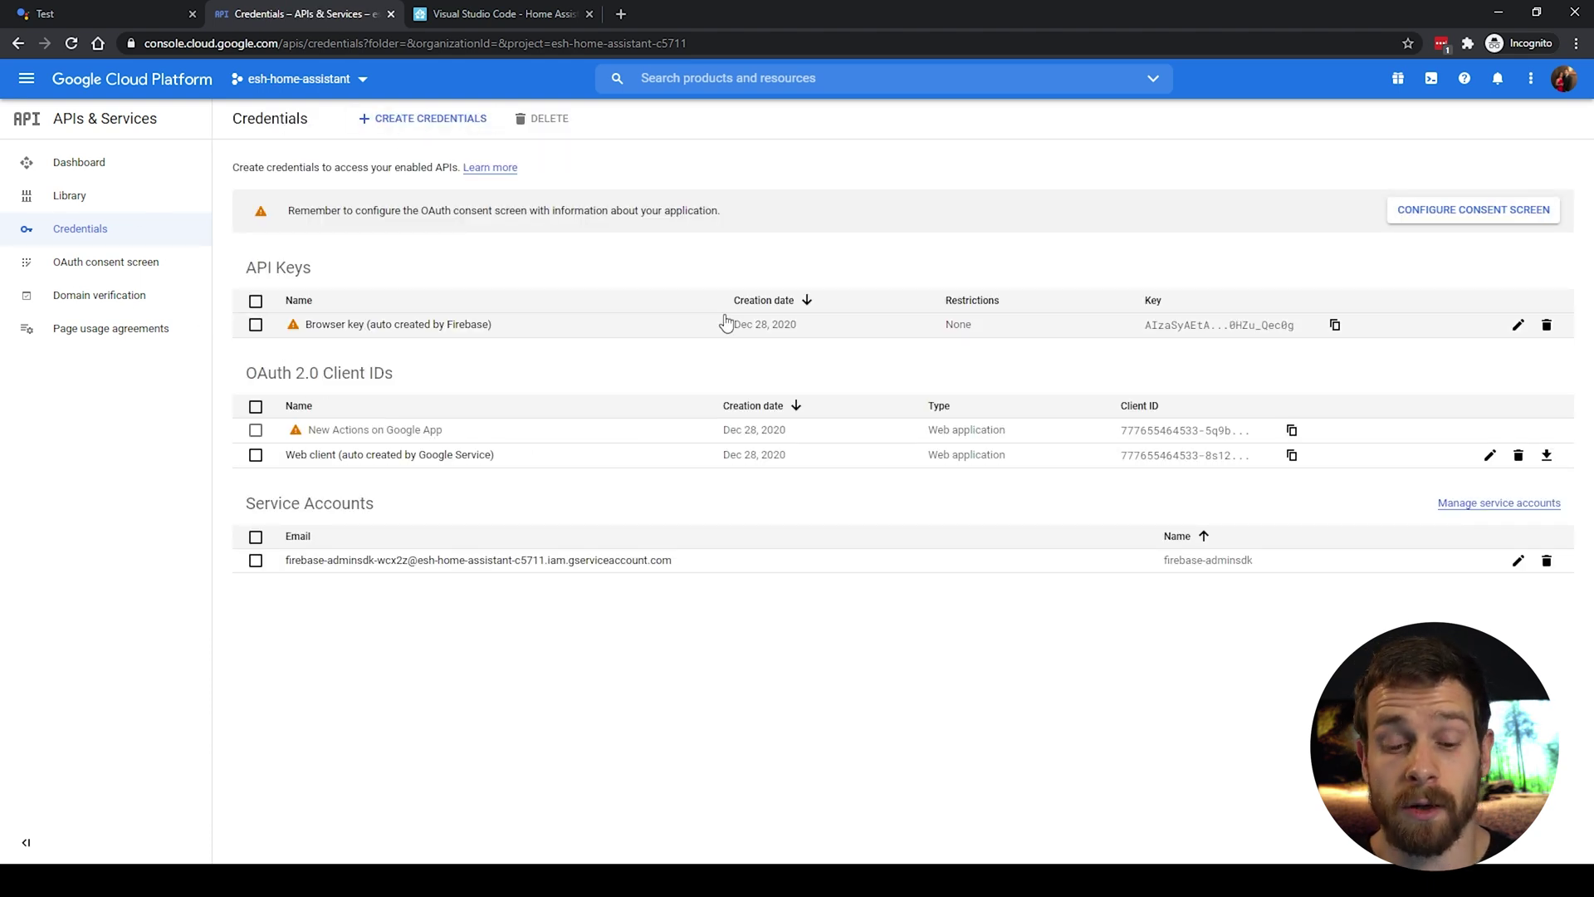
Step: Start a new service account from Create Credentials and name it homeassistant
{"action": "left_click", "coordinate": [410, 121]}
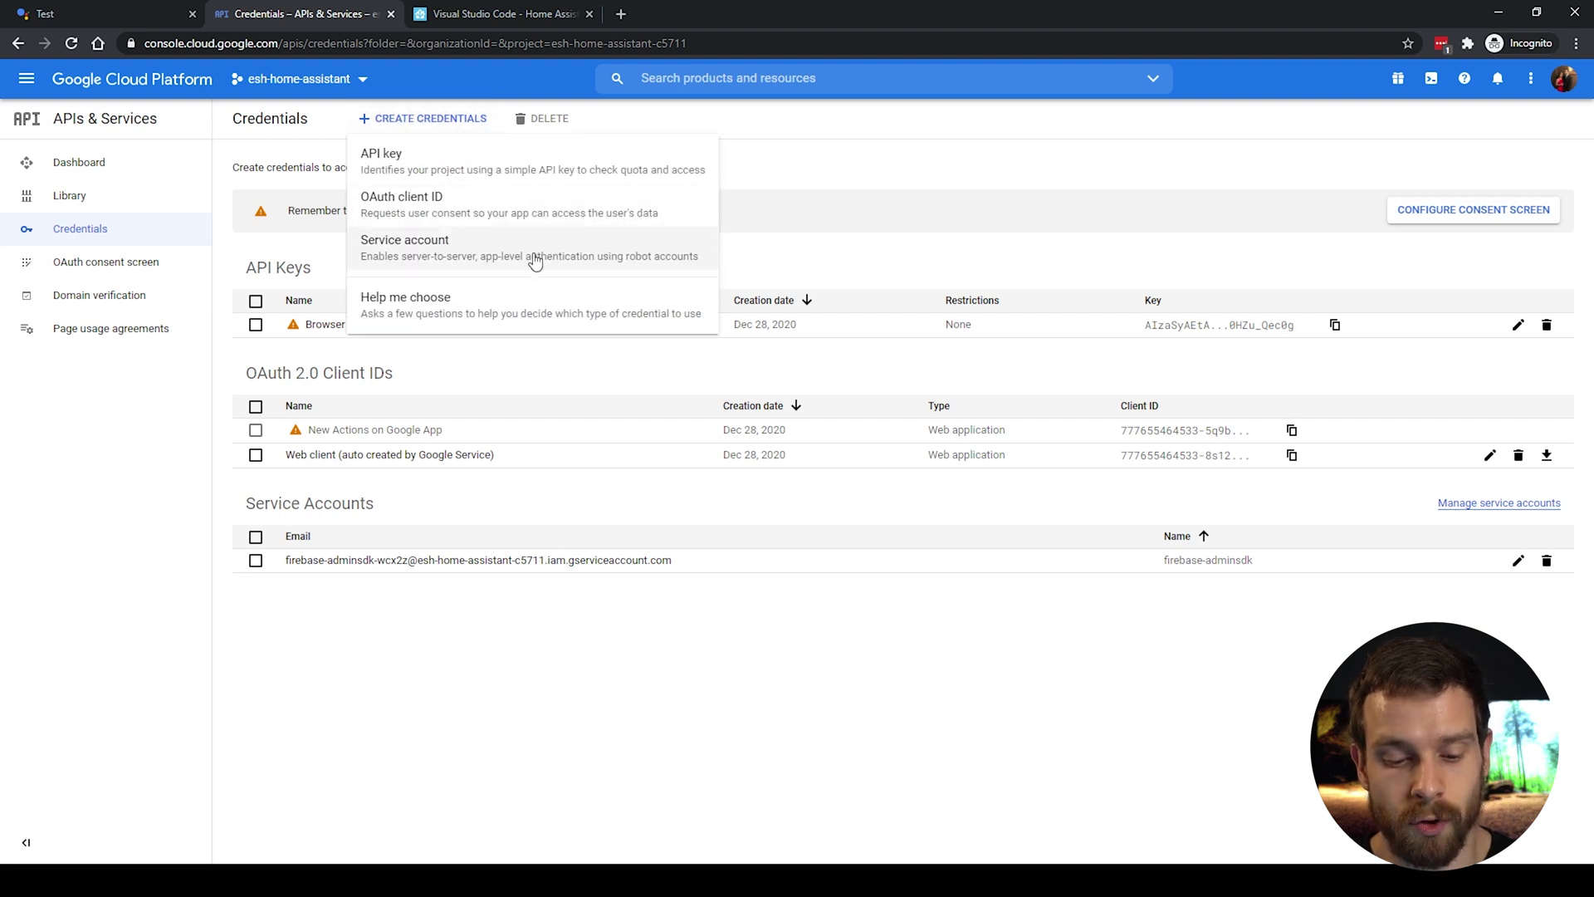
{"action": "left_click", "coordinate": [641, 258]}
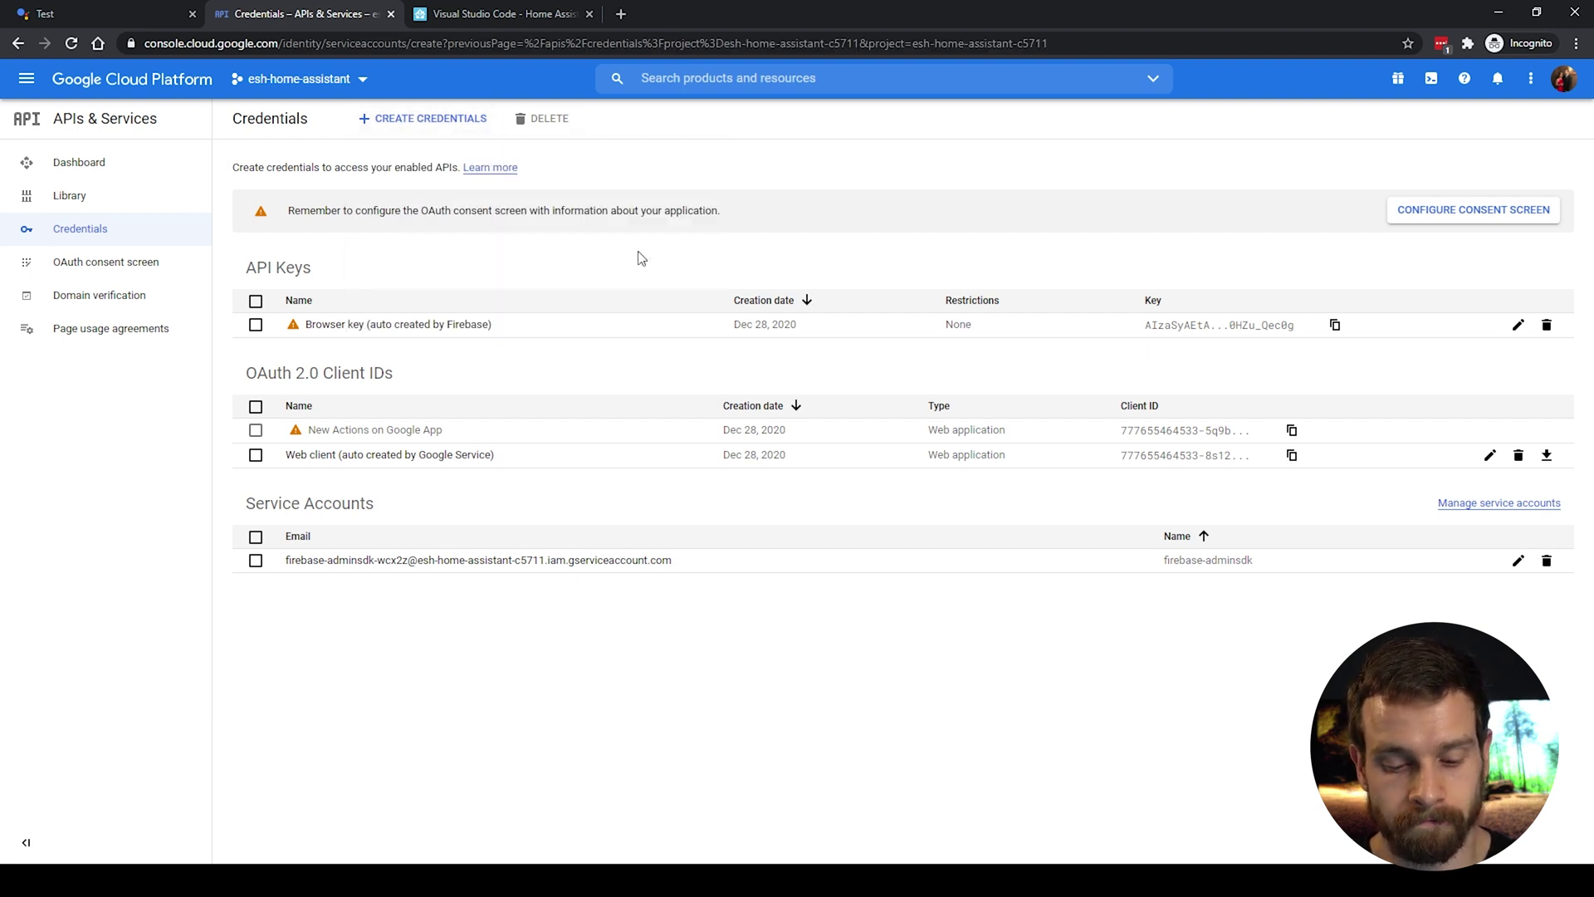
{"action": "left_click", "coordinate": [380, 212]}
{"action": "type", "text": "homeassistant"}
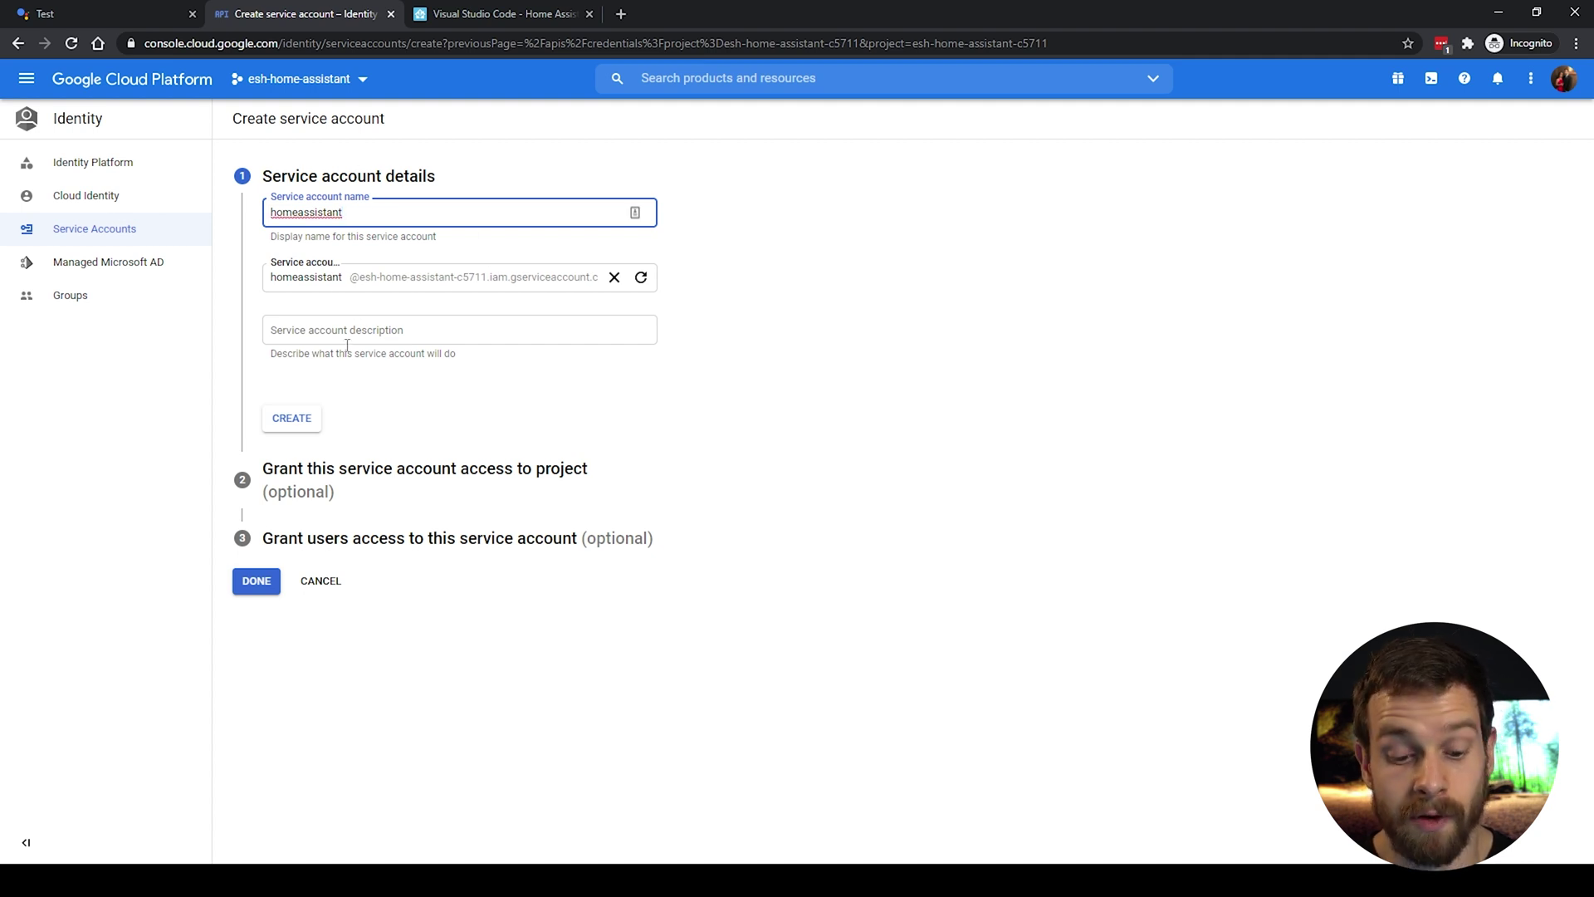
Step: Create the homeassistant service account and grant it the Service Account Token Creator role
{"action": "left_click", "coordinate": [287, 426]}
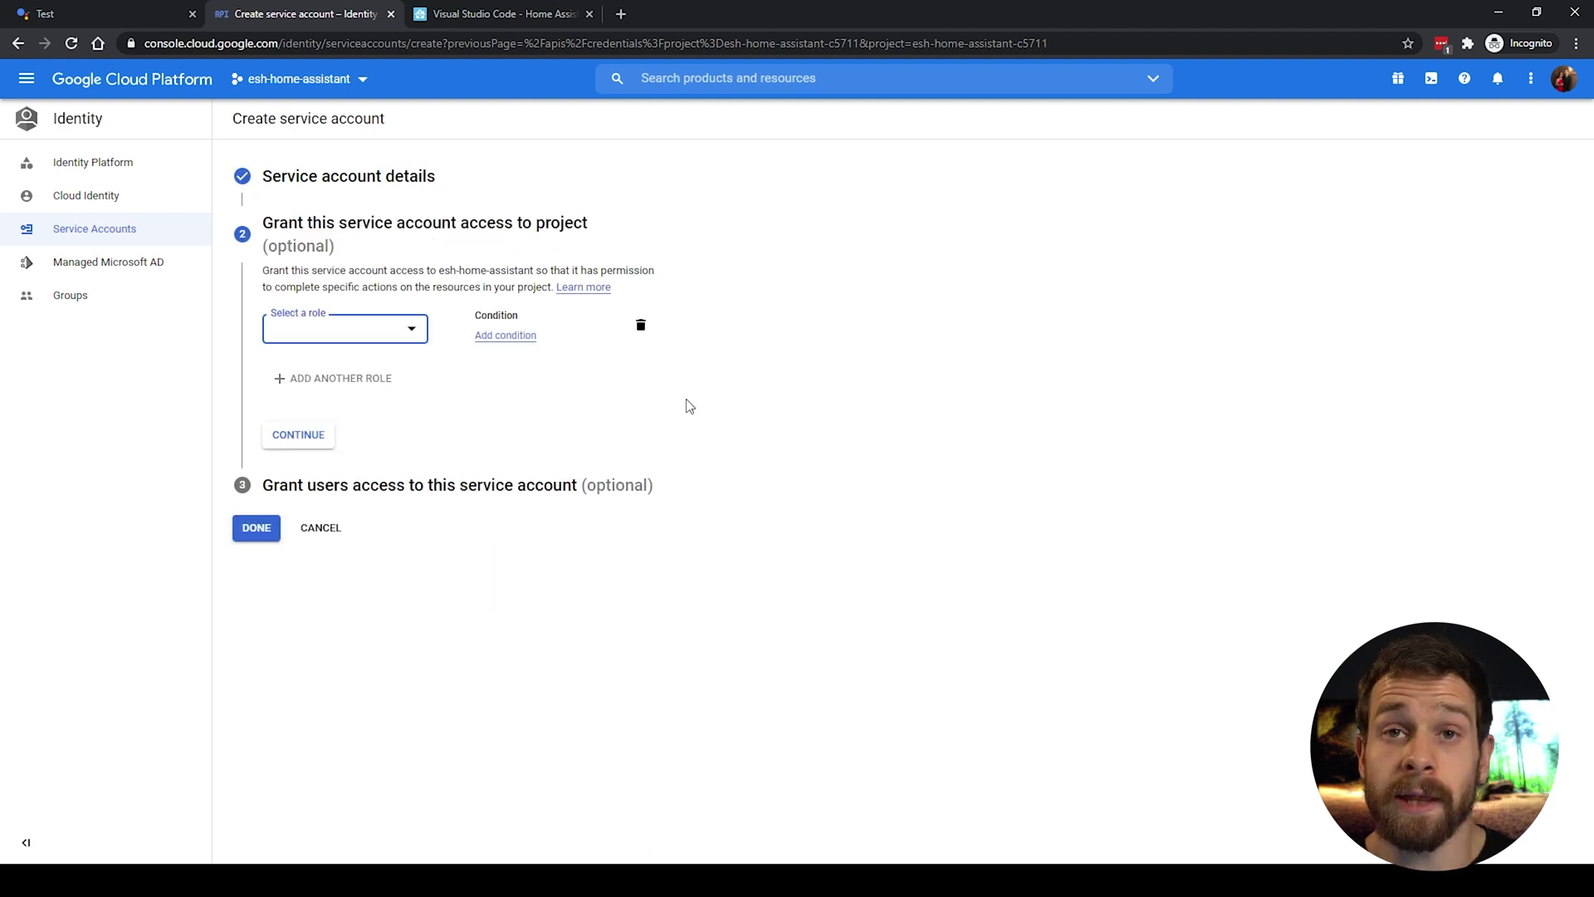
{"action": "left_click", "coordinate": [393, 329]}
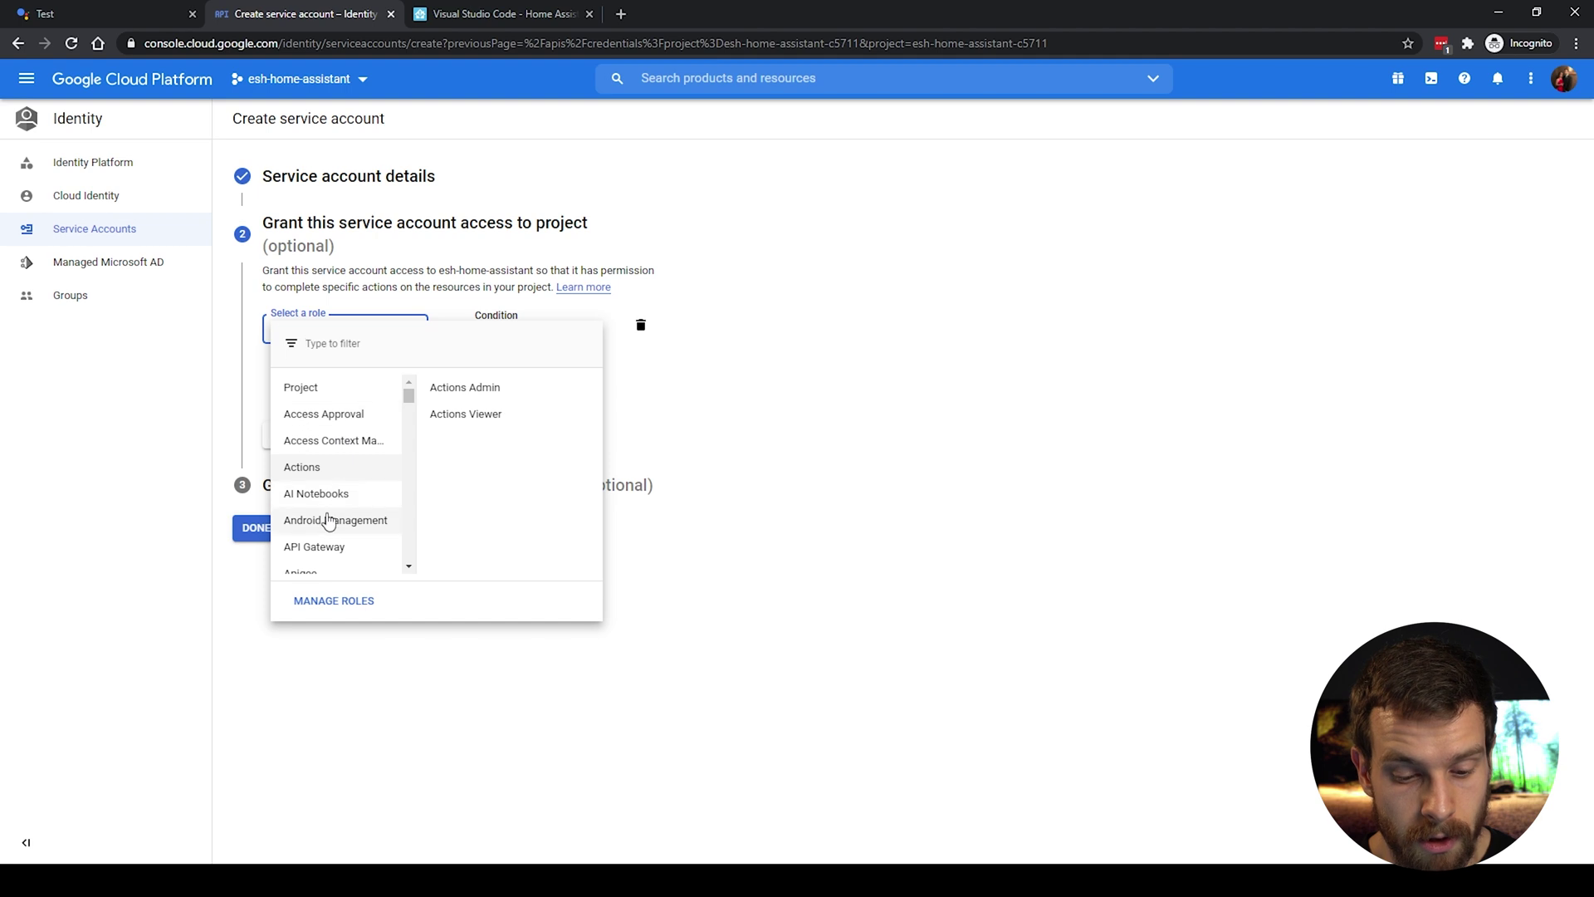
{"action": "scroll", "coordinate": [328, 490], "scroll_direction": "down", "scroll_amount": 12}
{"action": "scroll", "coordinate": [332, 498], "scroll_direction": "down", "scroll_amount": 8}
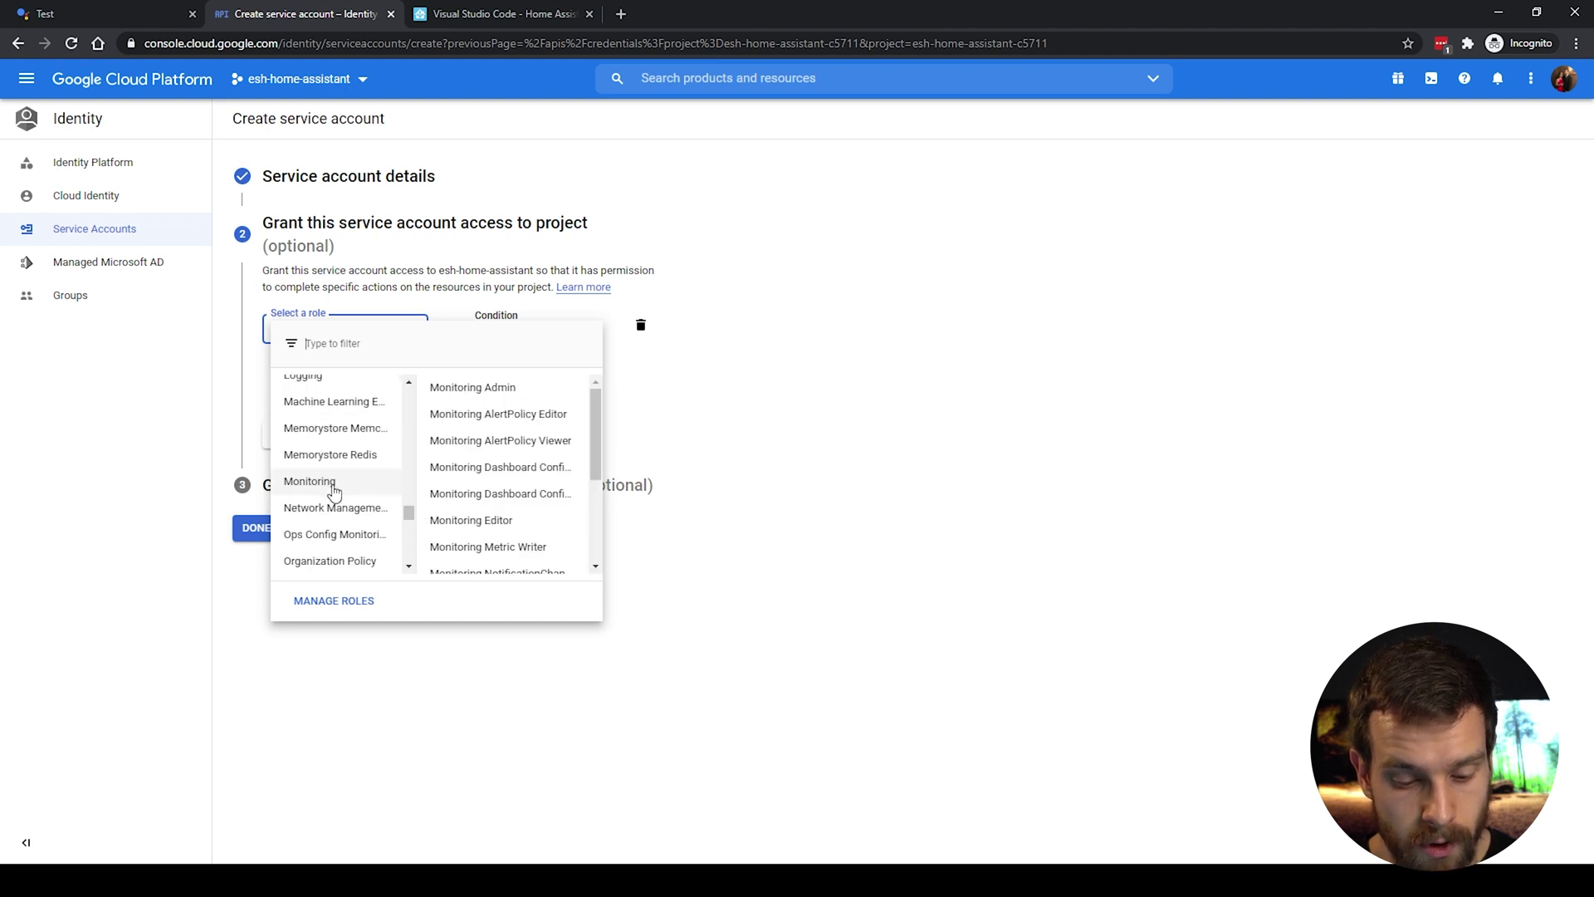
{"action": "scroll", "coordinate": [322, 531], "scroll_direction": "down", "scroll_amount": 3}
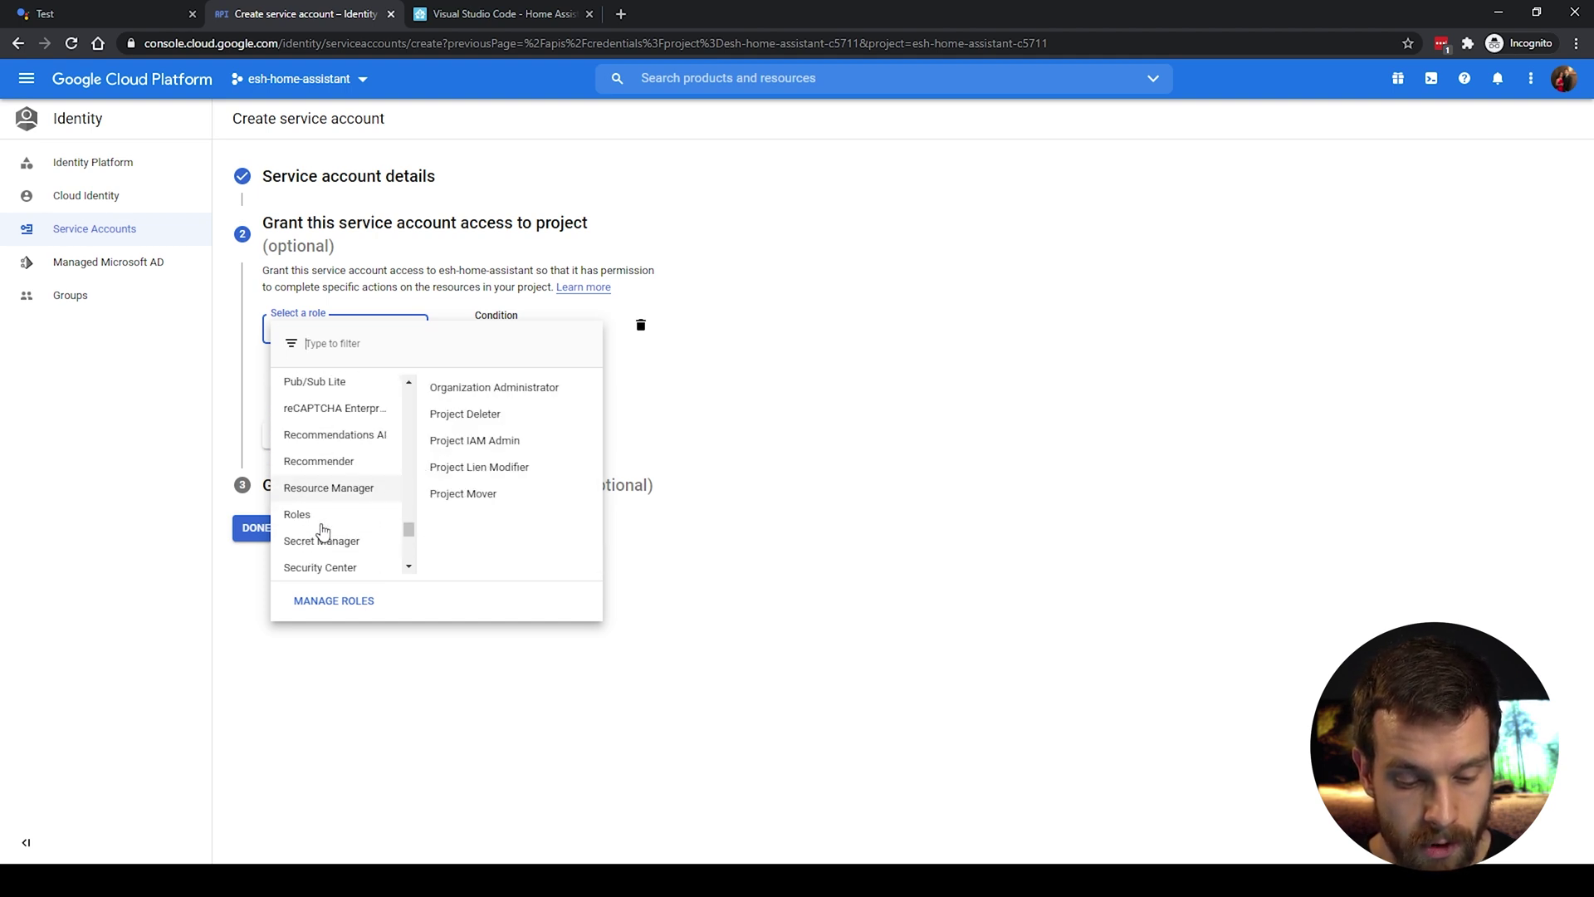
{"action": "scroll", "coordinate": [357, 506], "scroll_direction": "down", "scroll_amount": 1}
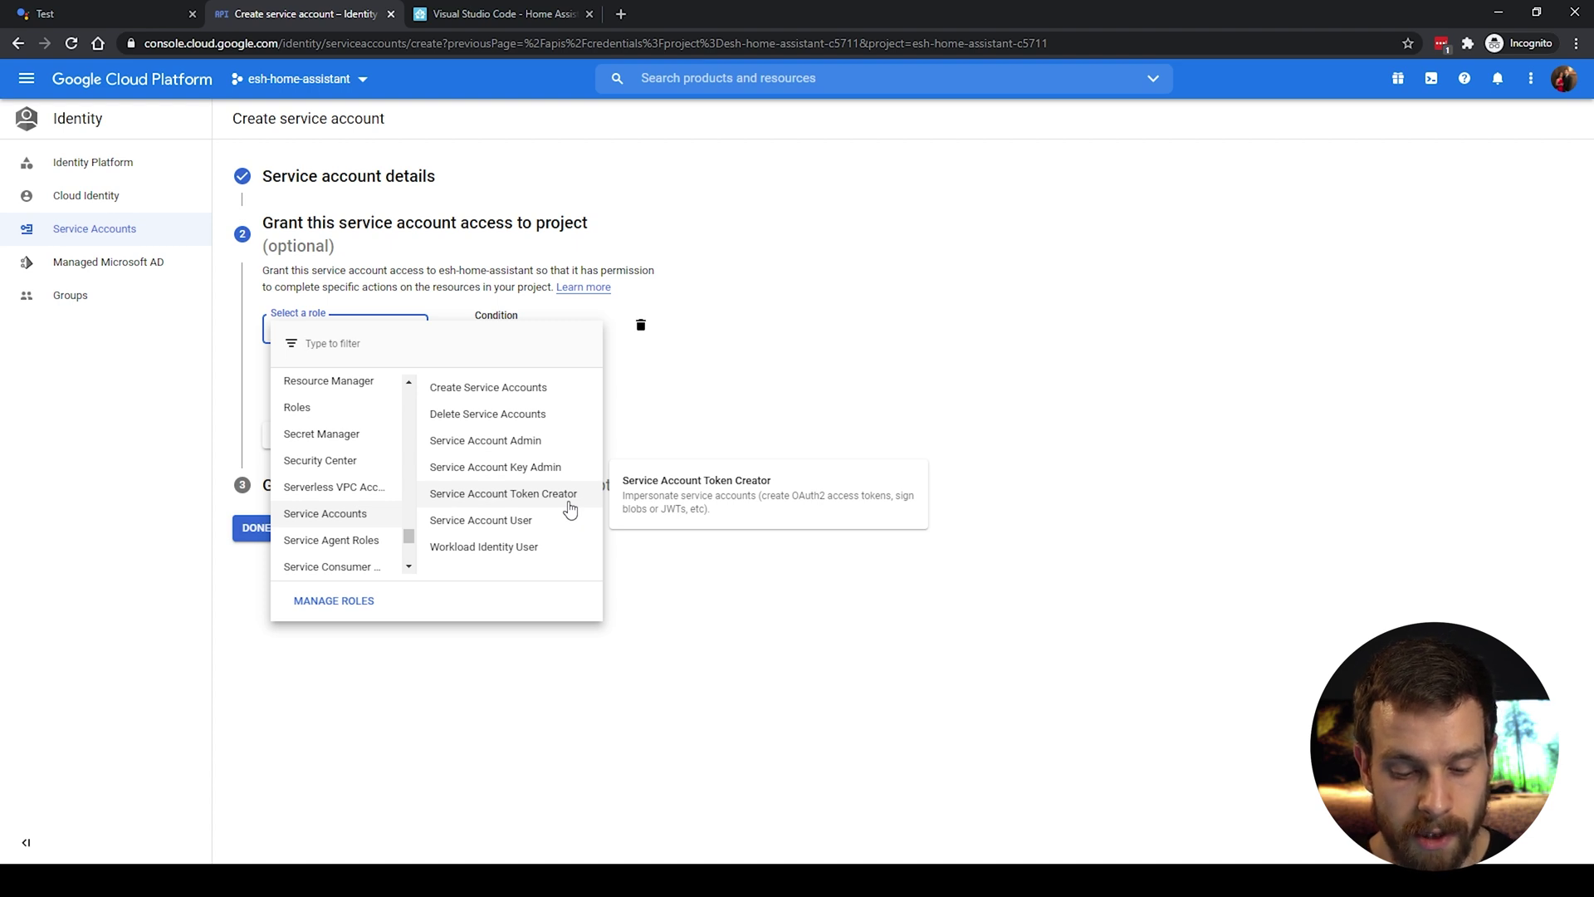
{"action": "left_click", "coordinate": [570, 497]}
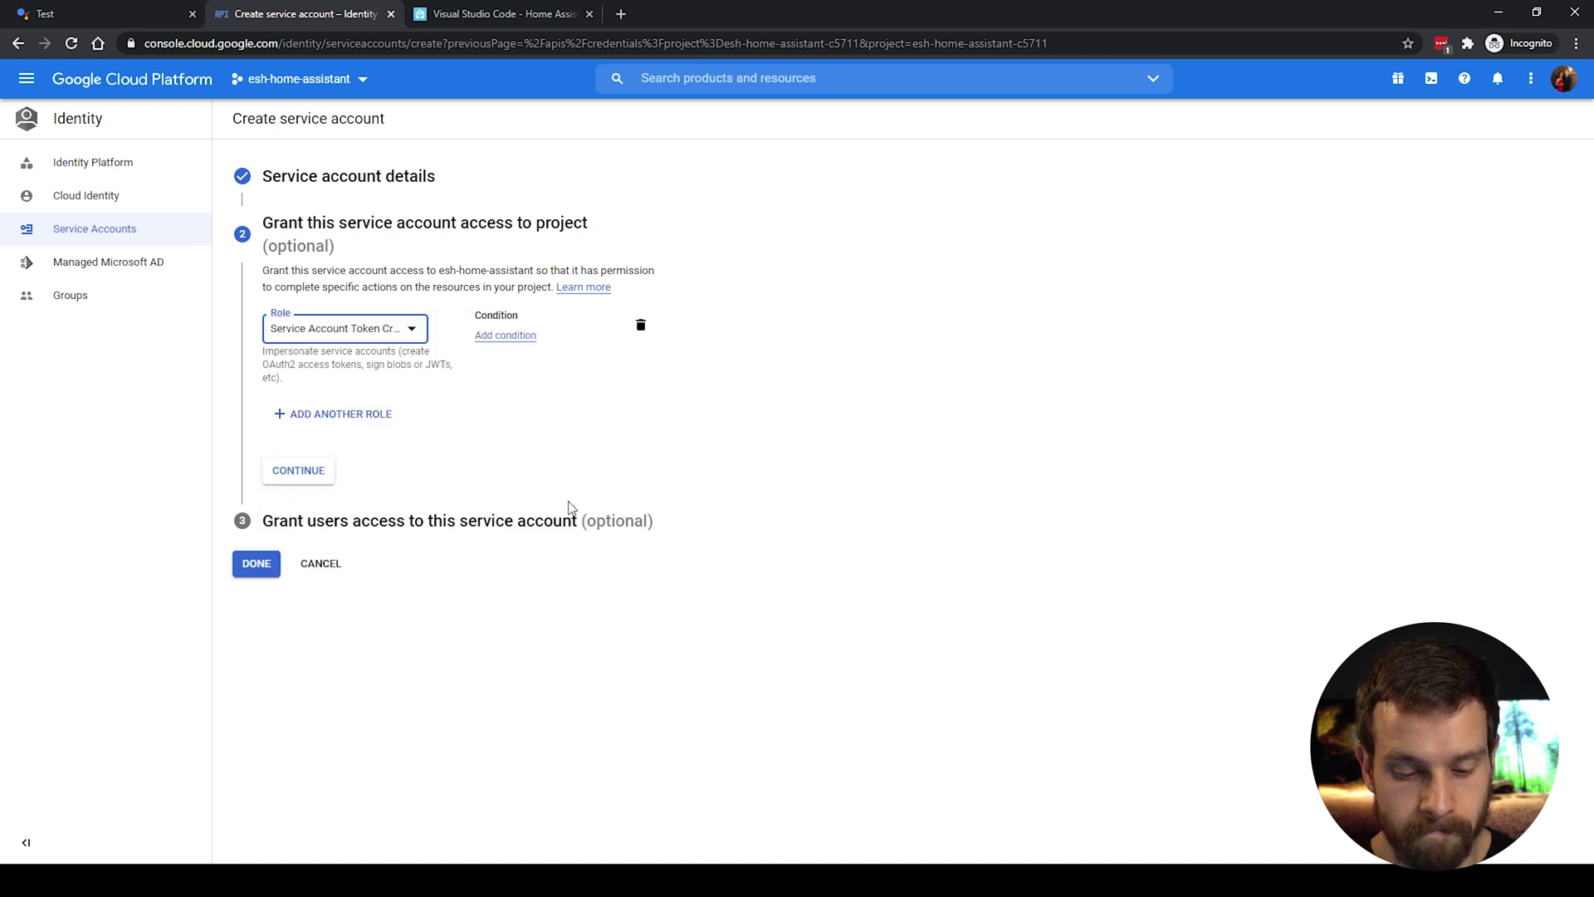
{"action": "left_click", "coordinate": [307, 472]}
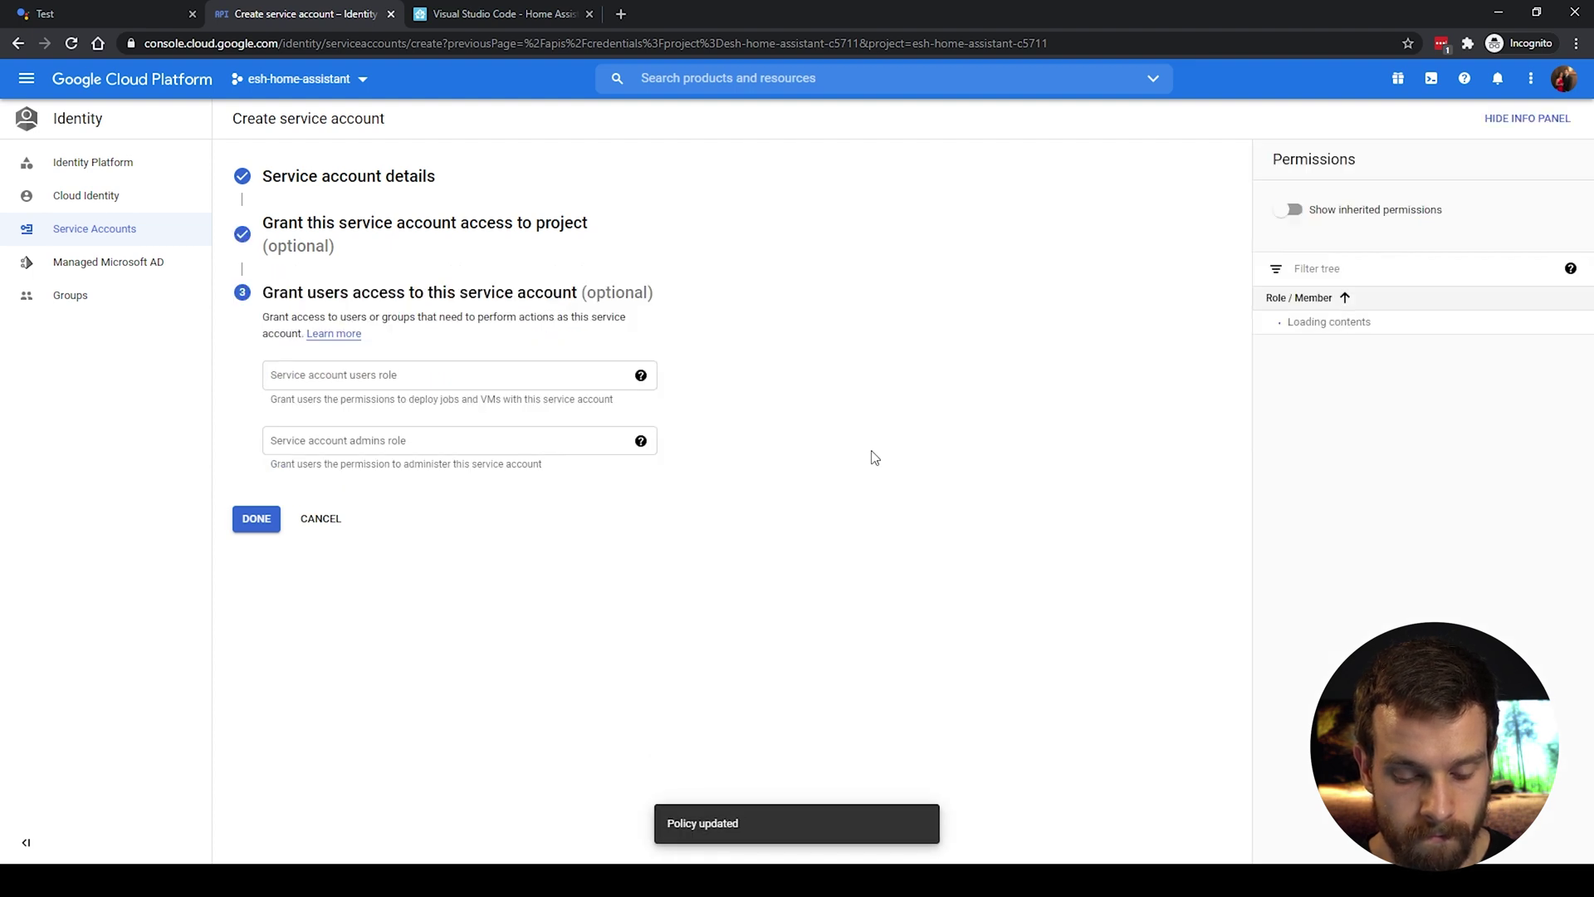
Step: Finish the service account setup and open homeassistant's details page to add a key
{"action": "left_click", "coordinate": [256, 519]}
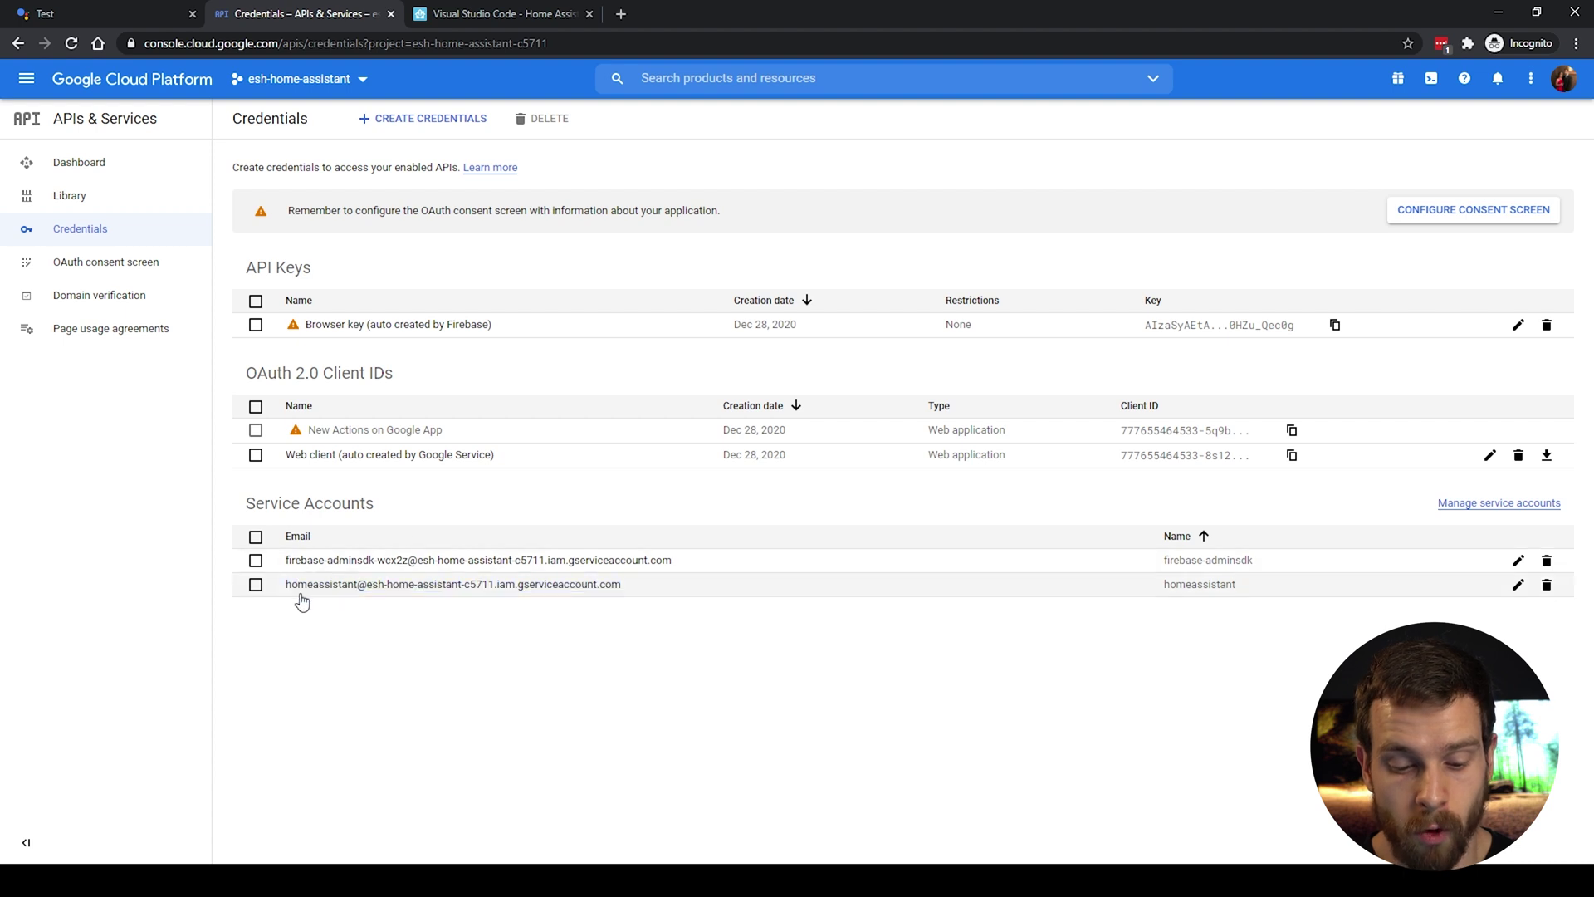
{"action": "left_click", "coordinate": [1517, 587]}
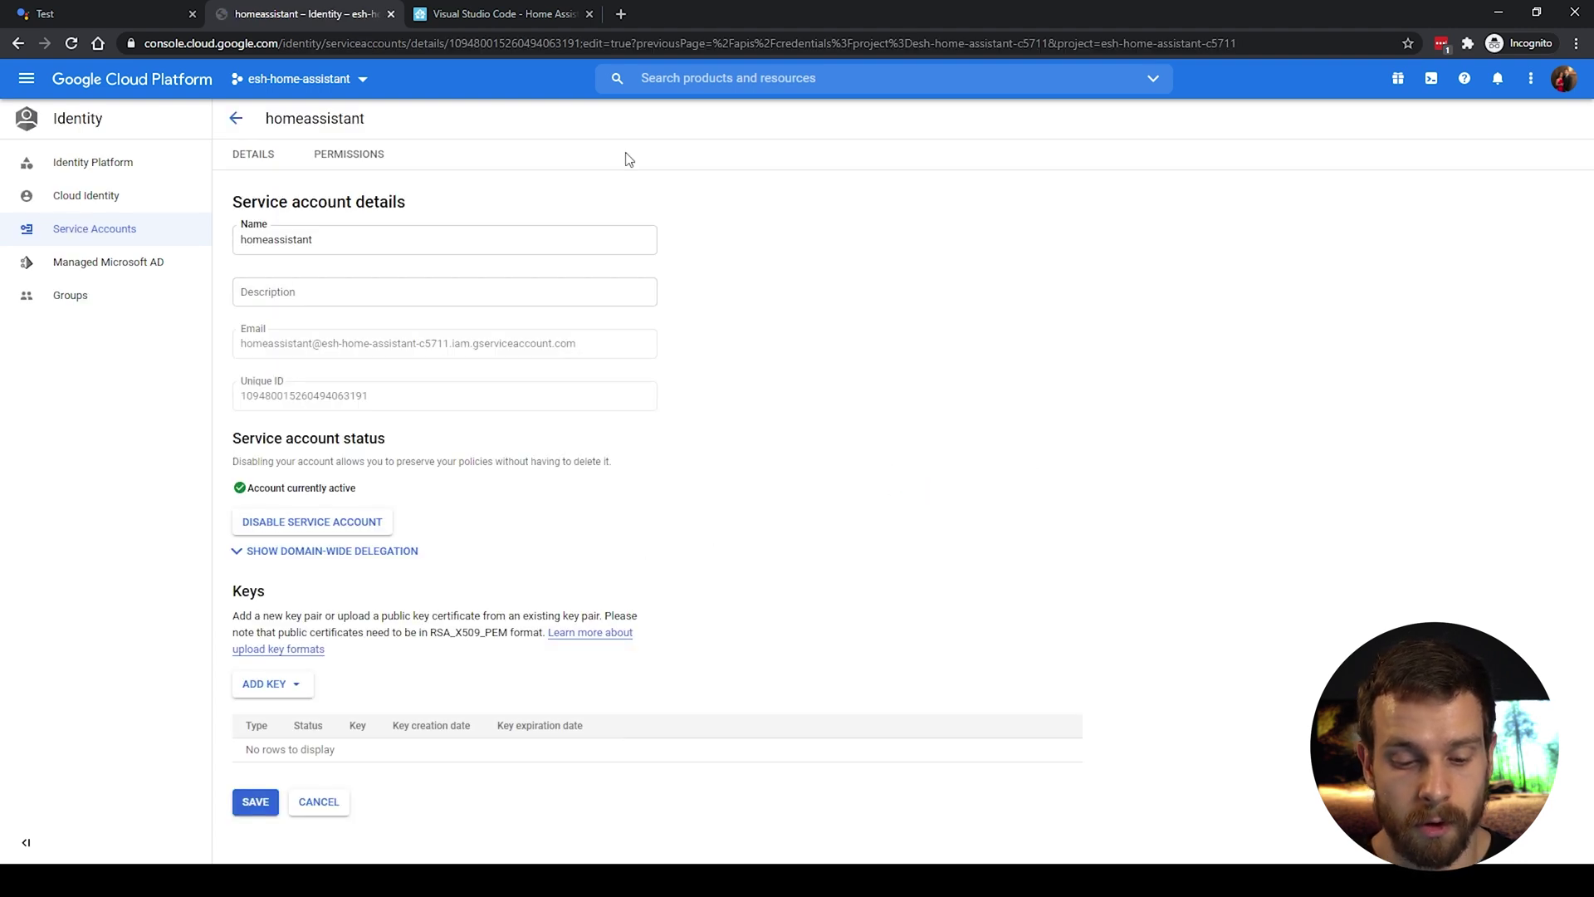
{"action": "left_click", "coordinate": [308, 691]}
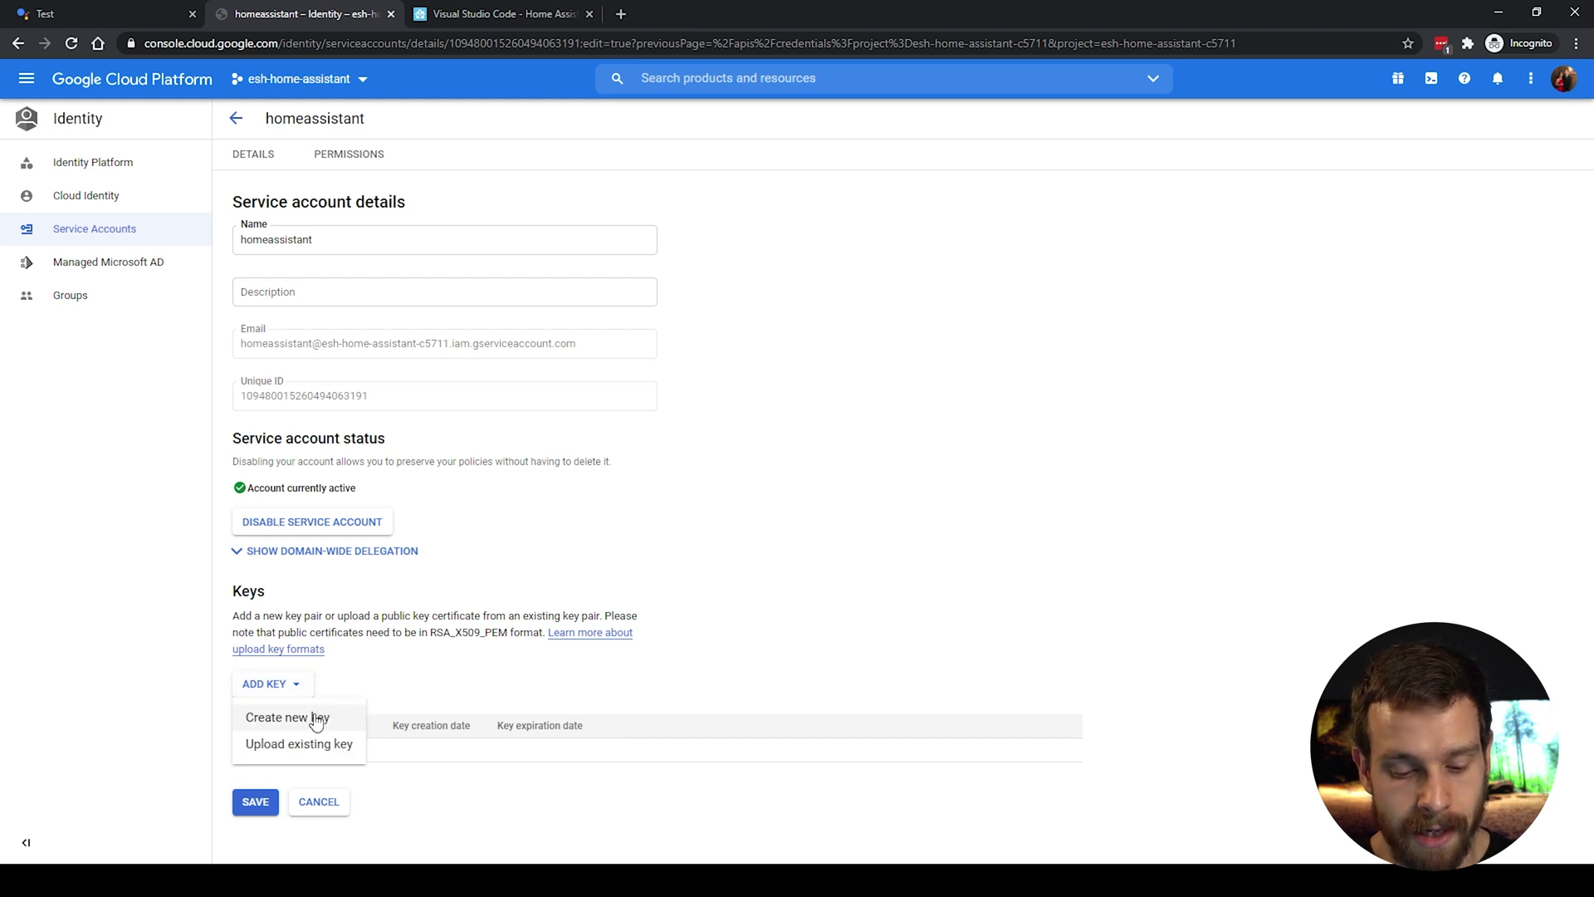
Step: Create a new JSON private key for homeassistant and download the key file
{"action": "left_click", "coordinate": [312, 714]}
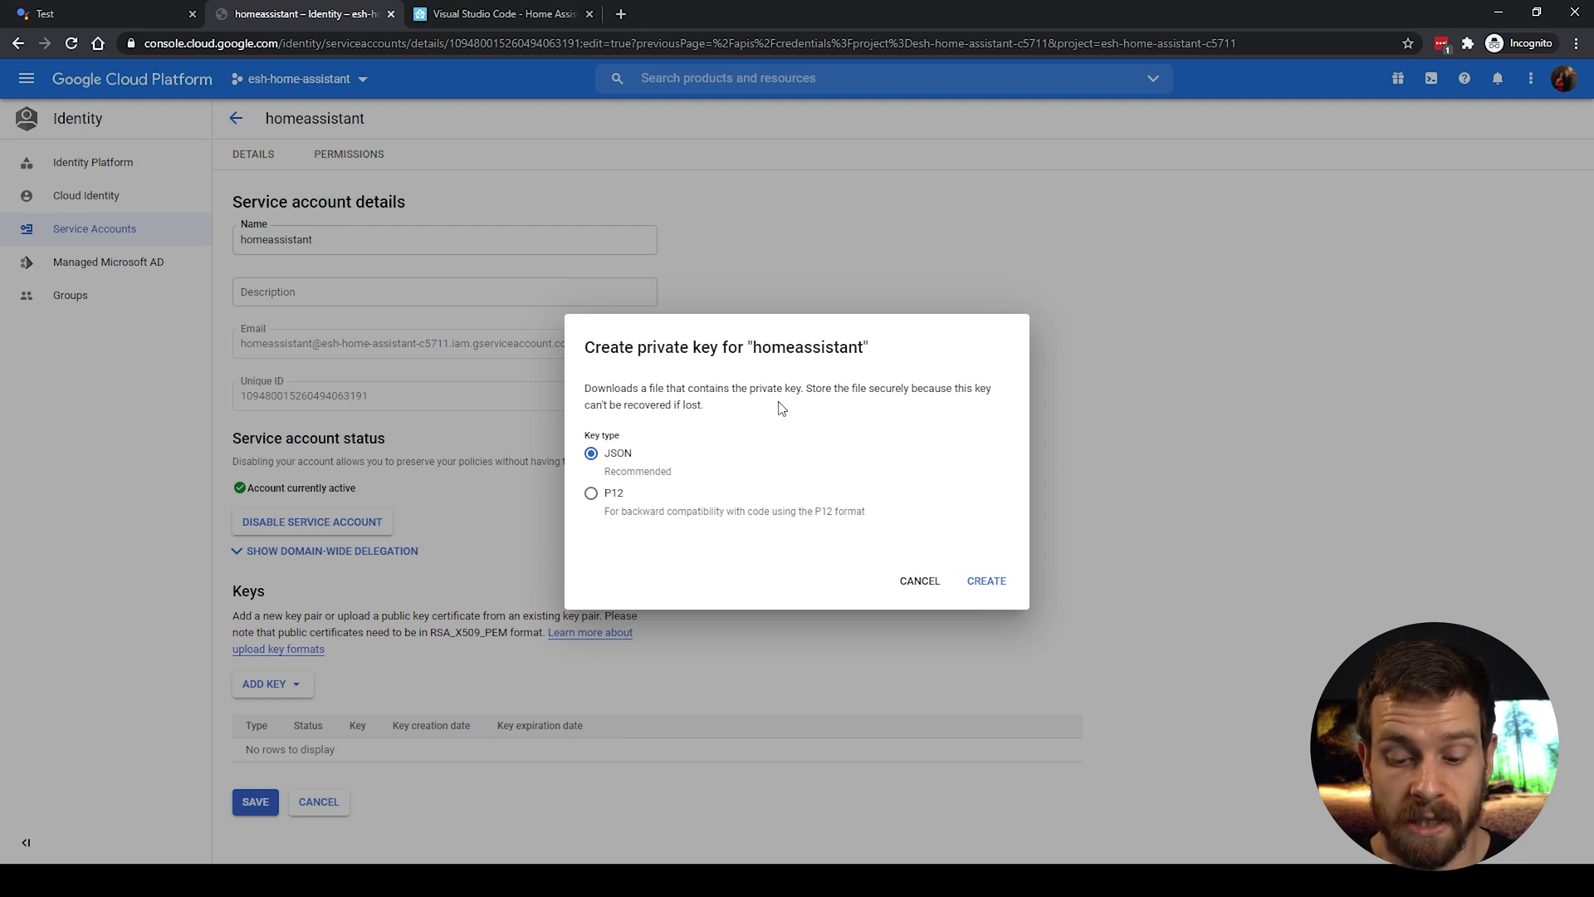
{"action": "left_click", "coordinate": [992, 590]}
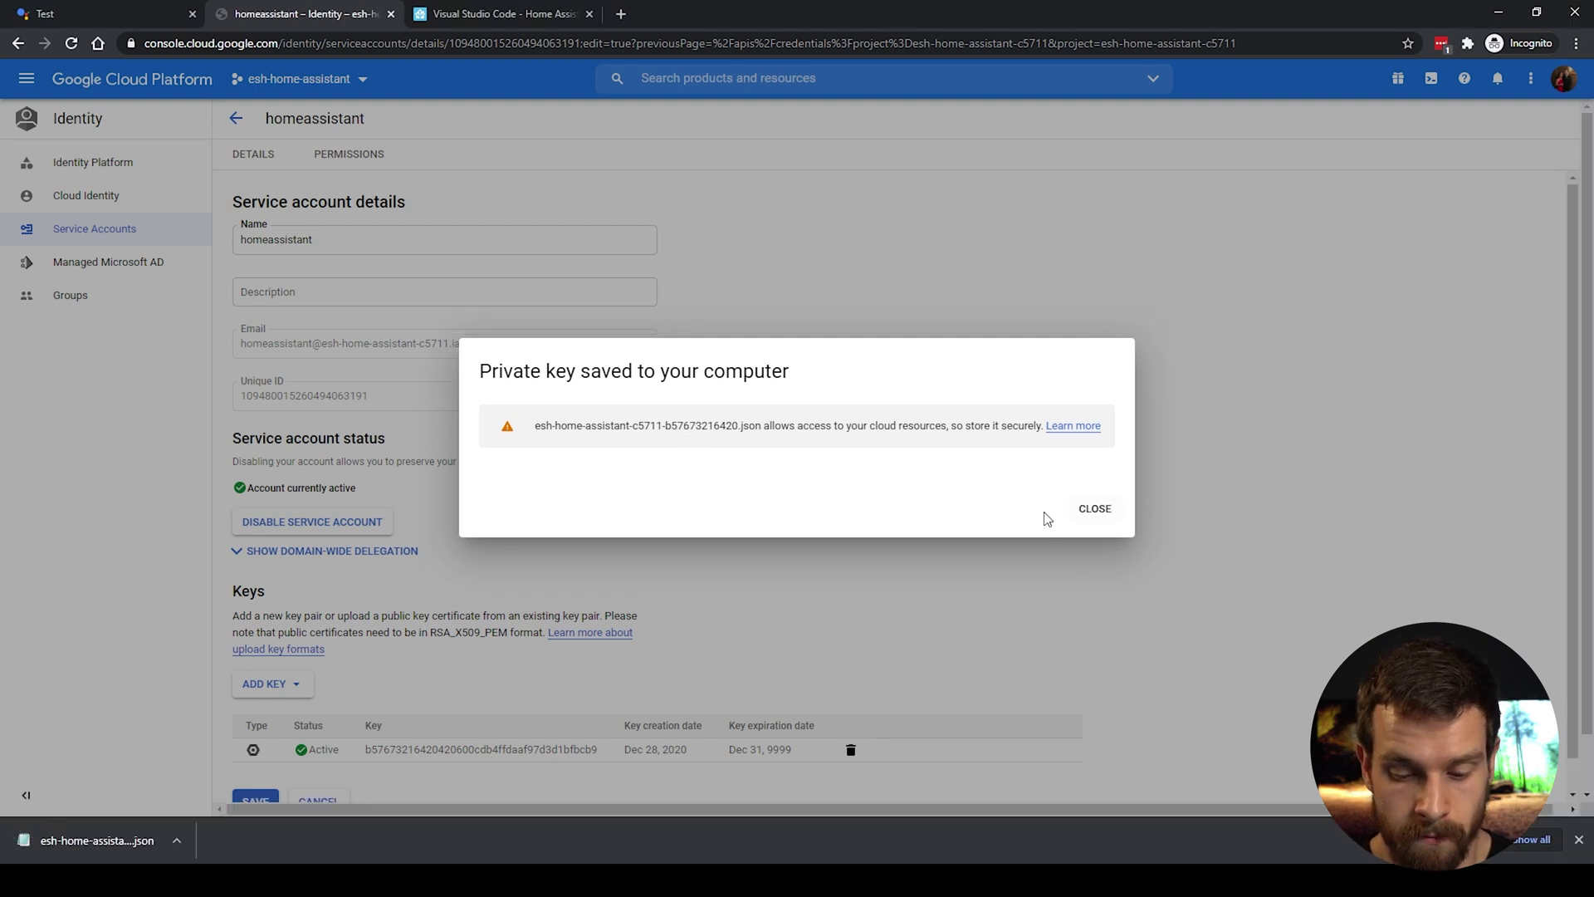
{"action": "left_click", "coordinate": [1095, 509]}
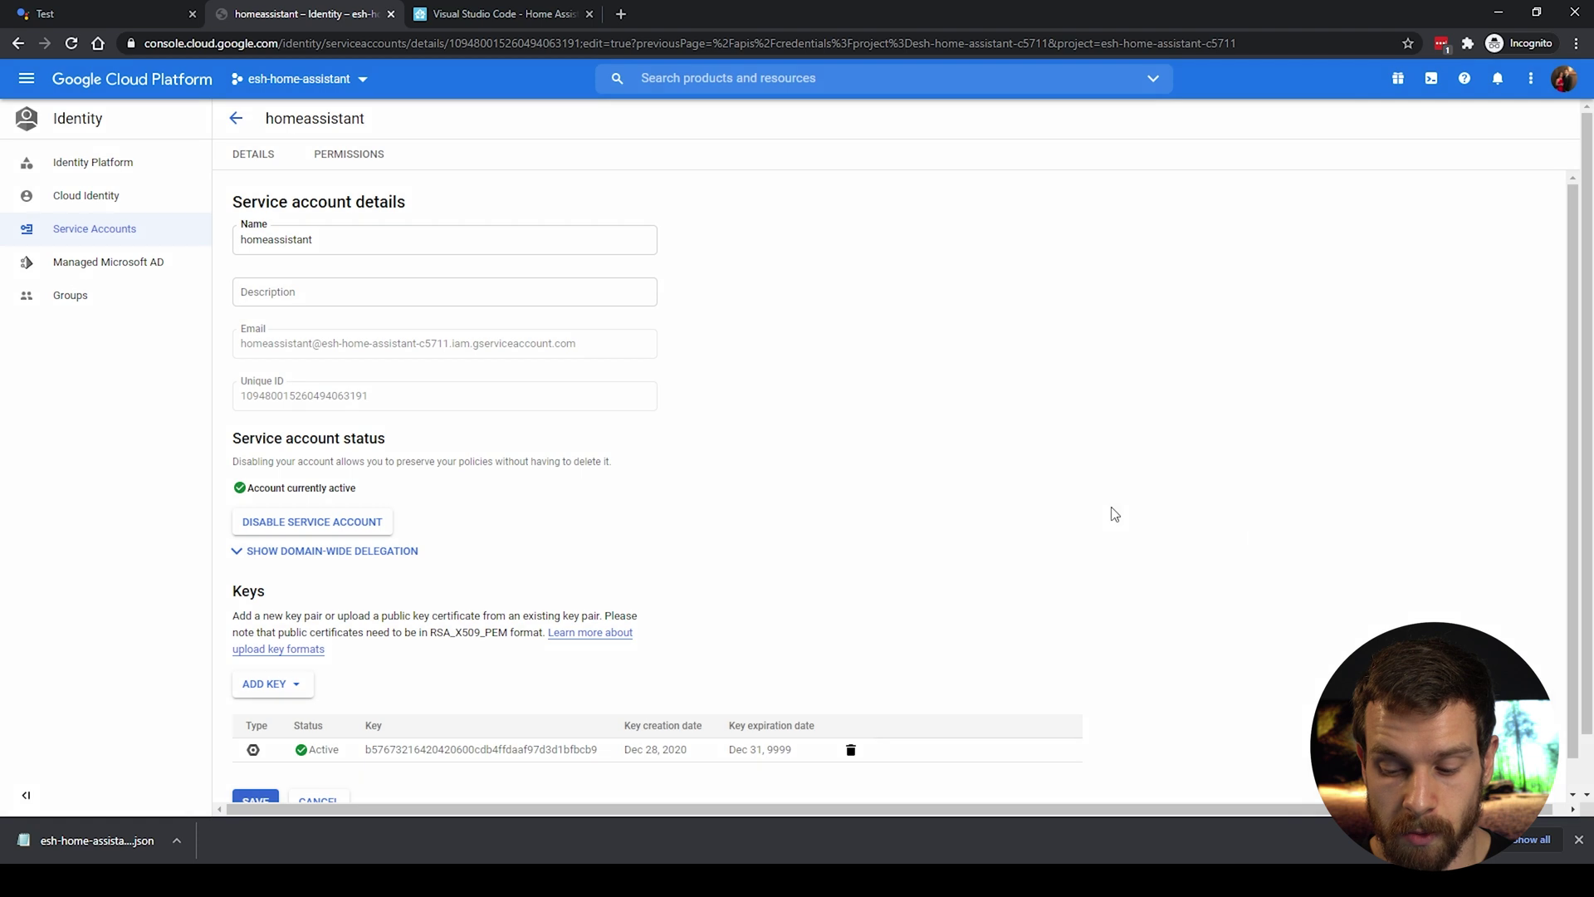
Step: Save the service account details, enable the HomeGraph API, then return to configuration.yaml in VS Code
{"action": "scroll", "coordinate": [1254, 685], "scroll_direction": "down", "scroll_amount": 1}
{"action": "left_click", "coordinate": [260, 769]}
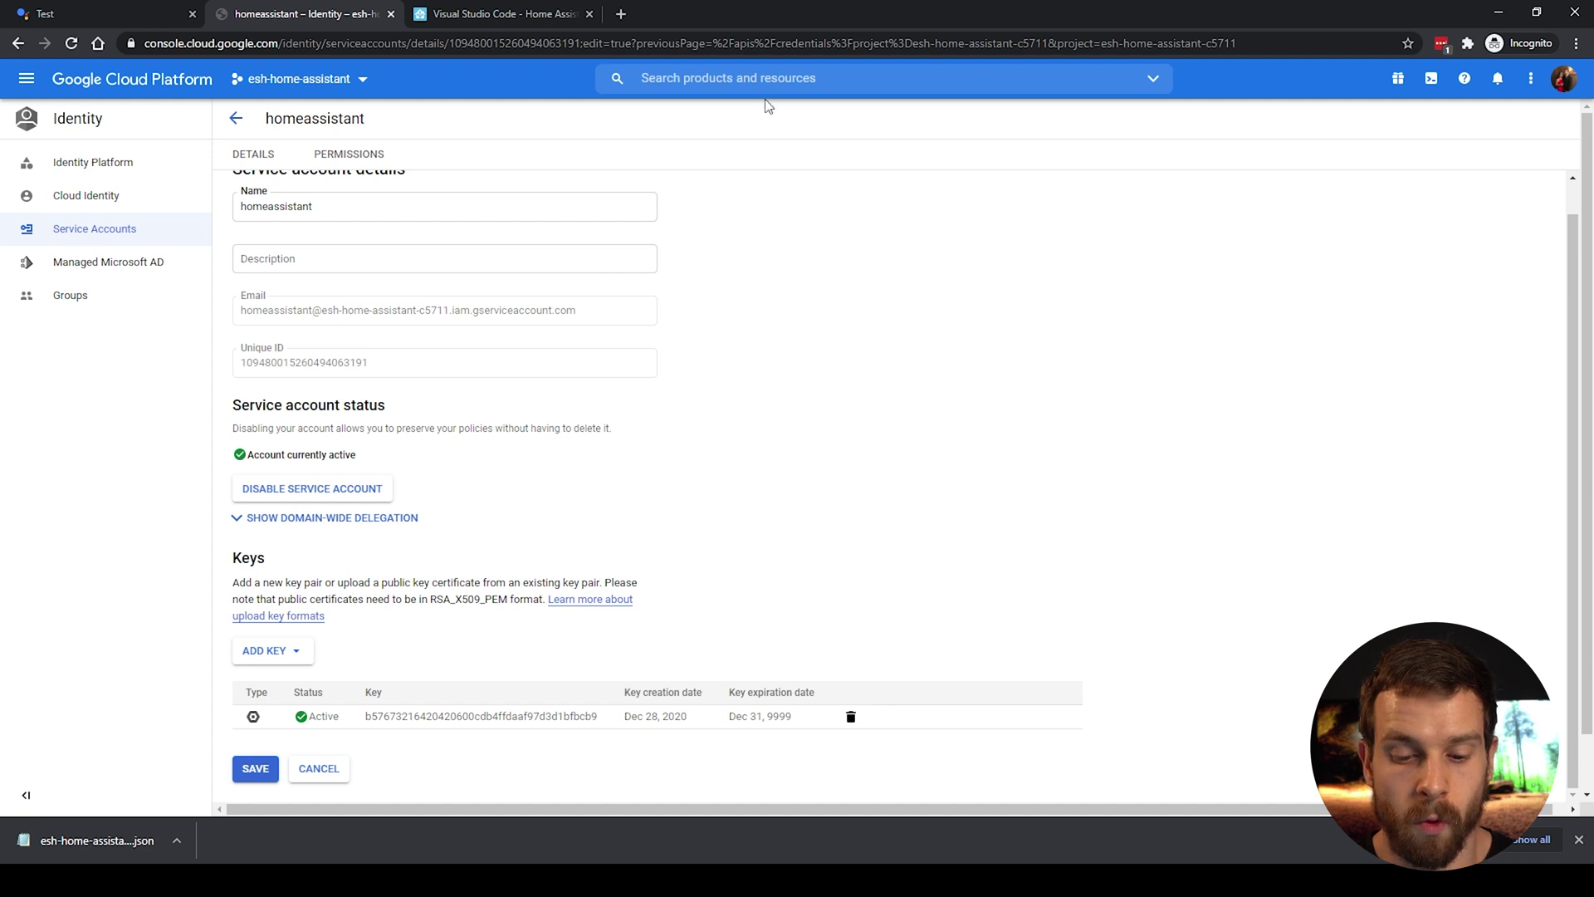
{"action": "left_click", "coordinate": [737, 75]}
{"action": "type", "text": "homegraph"}
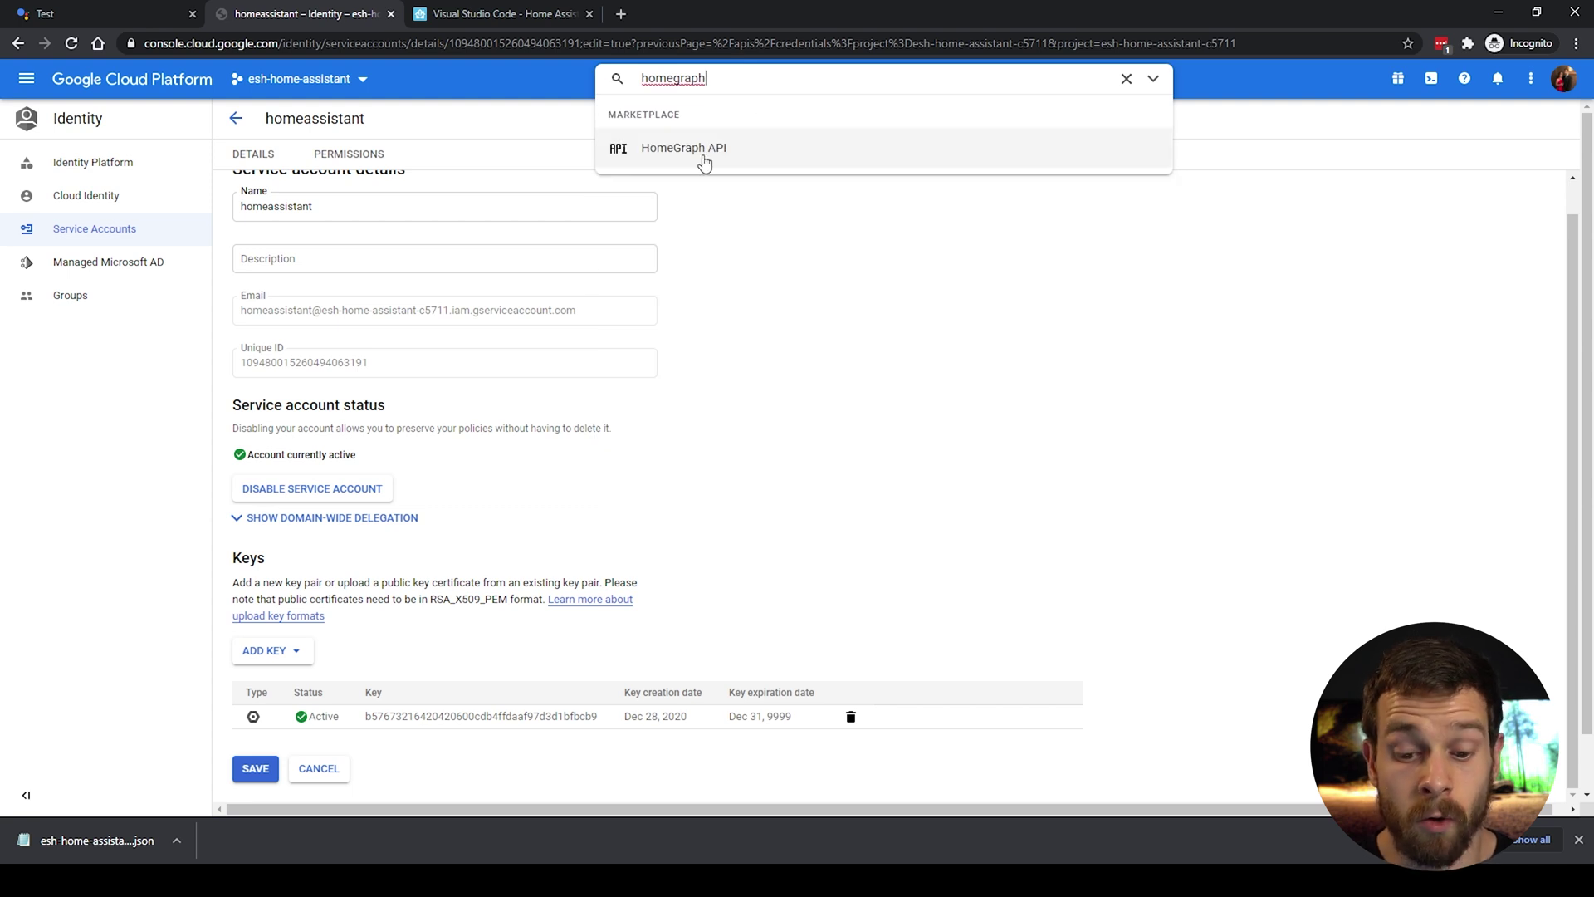
{"action": "left_click", "coordinate": [704, 149]}
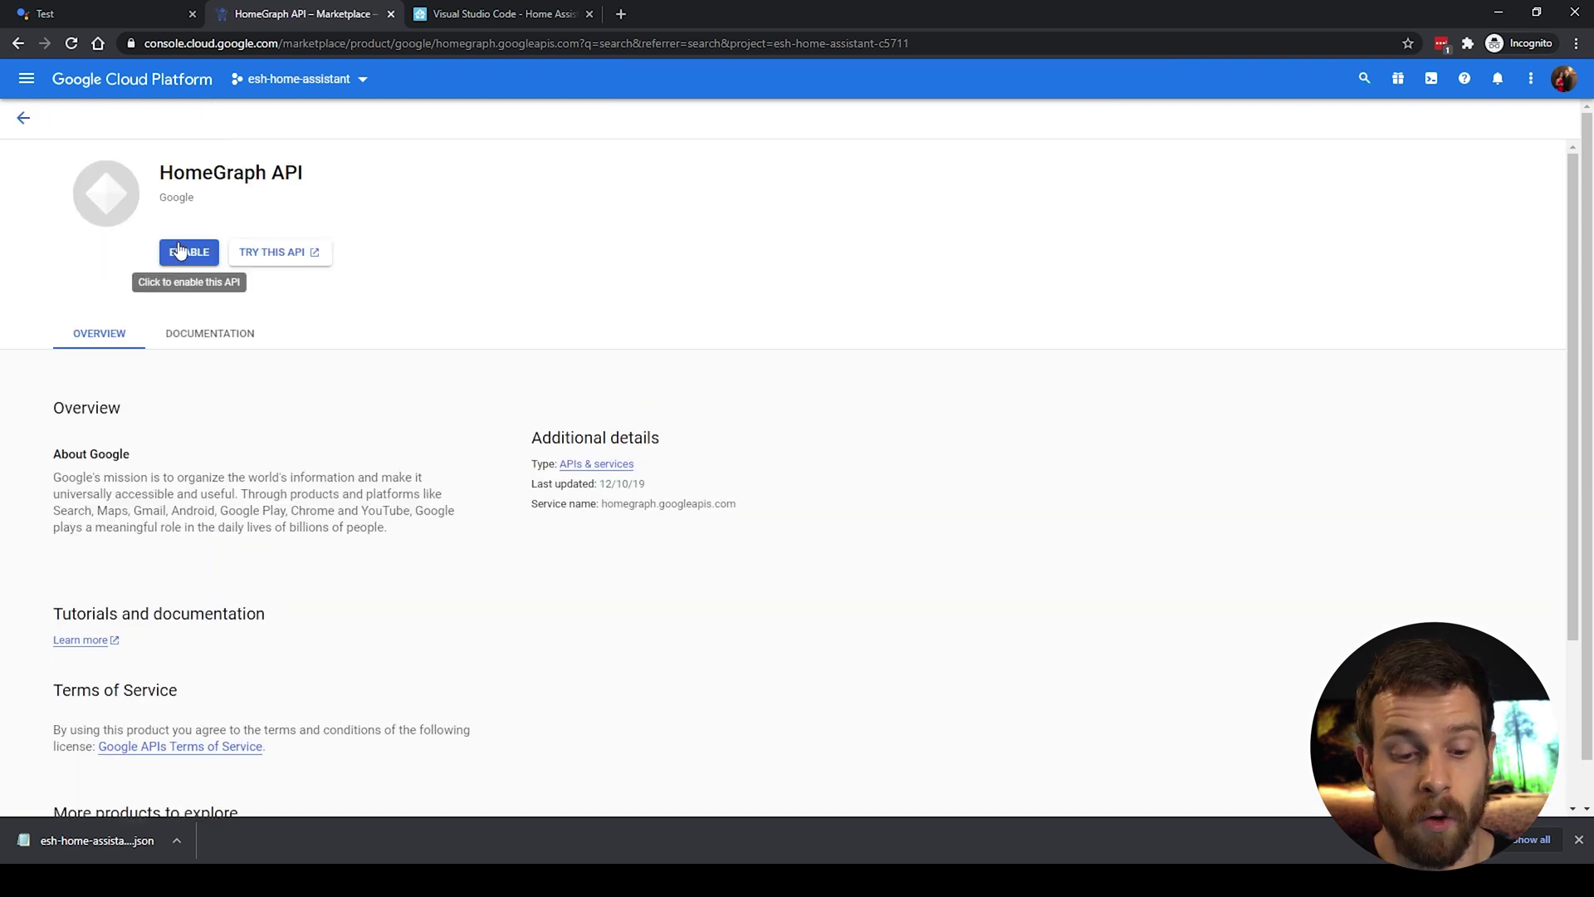
{"action": "left_click", "coordinate": [190, 257]}
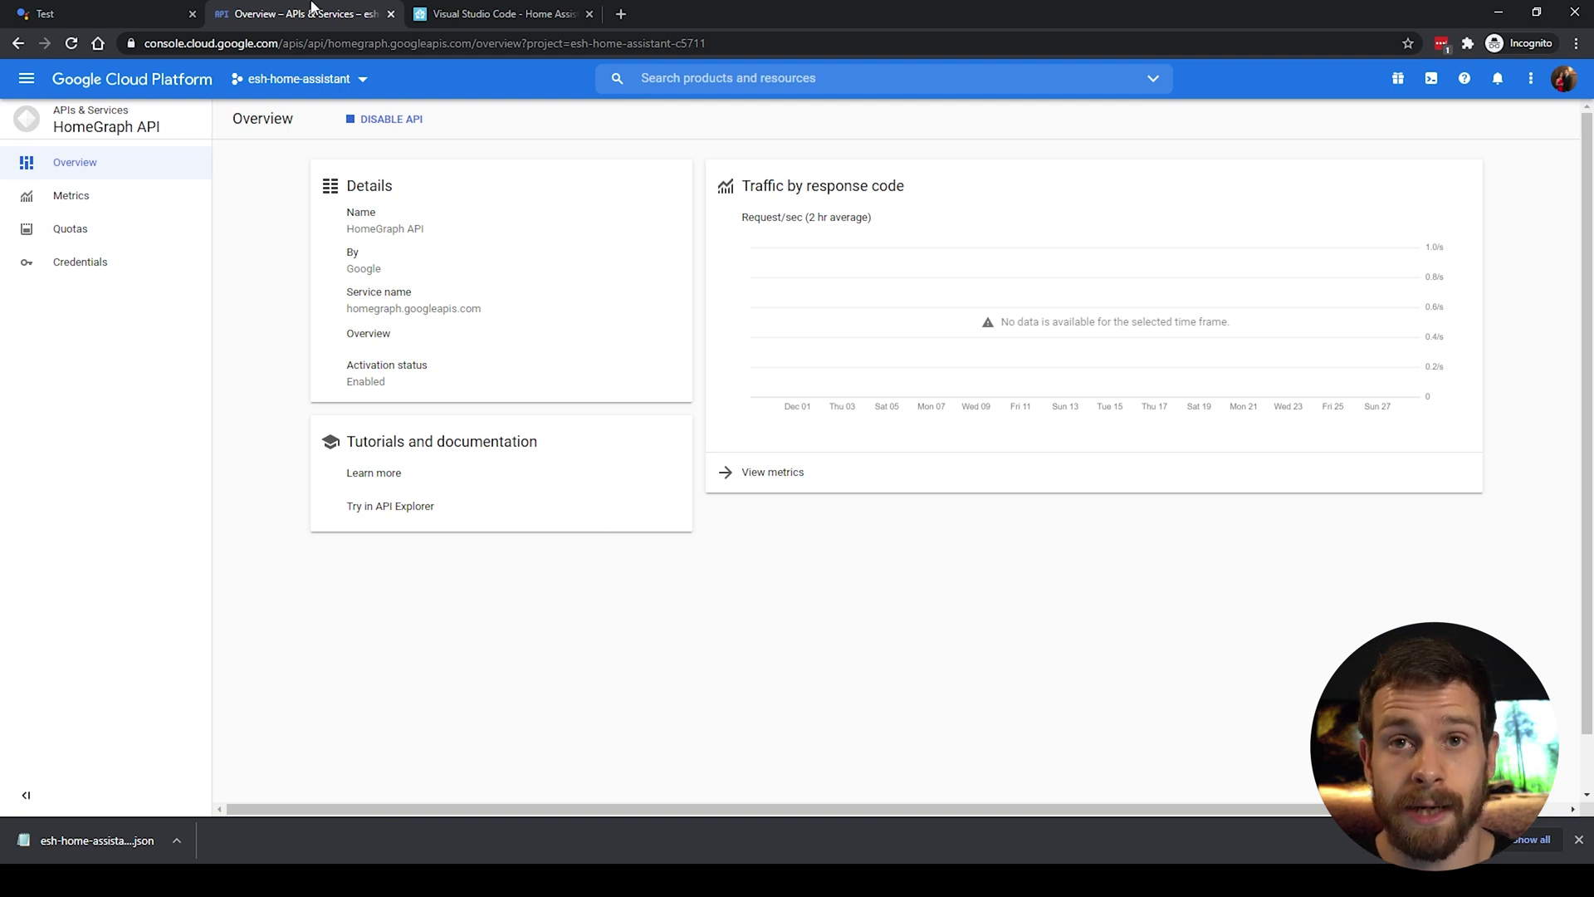
{"action": "left_click", "coordinate": [508, 16]}
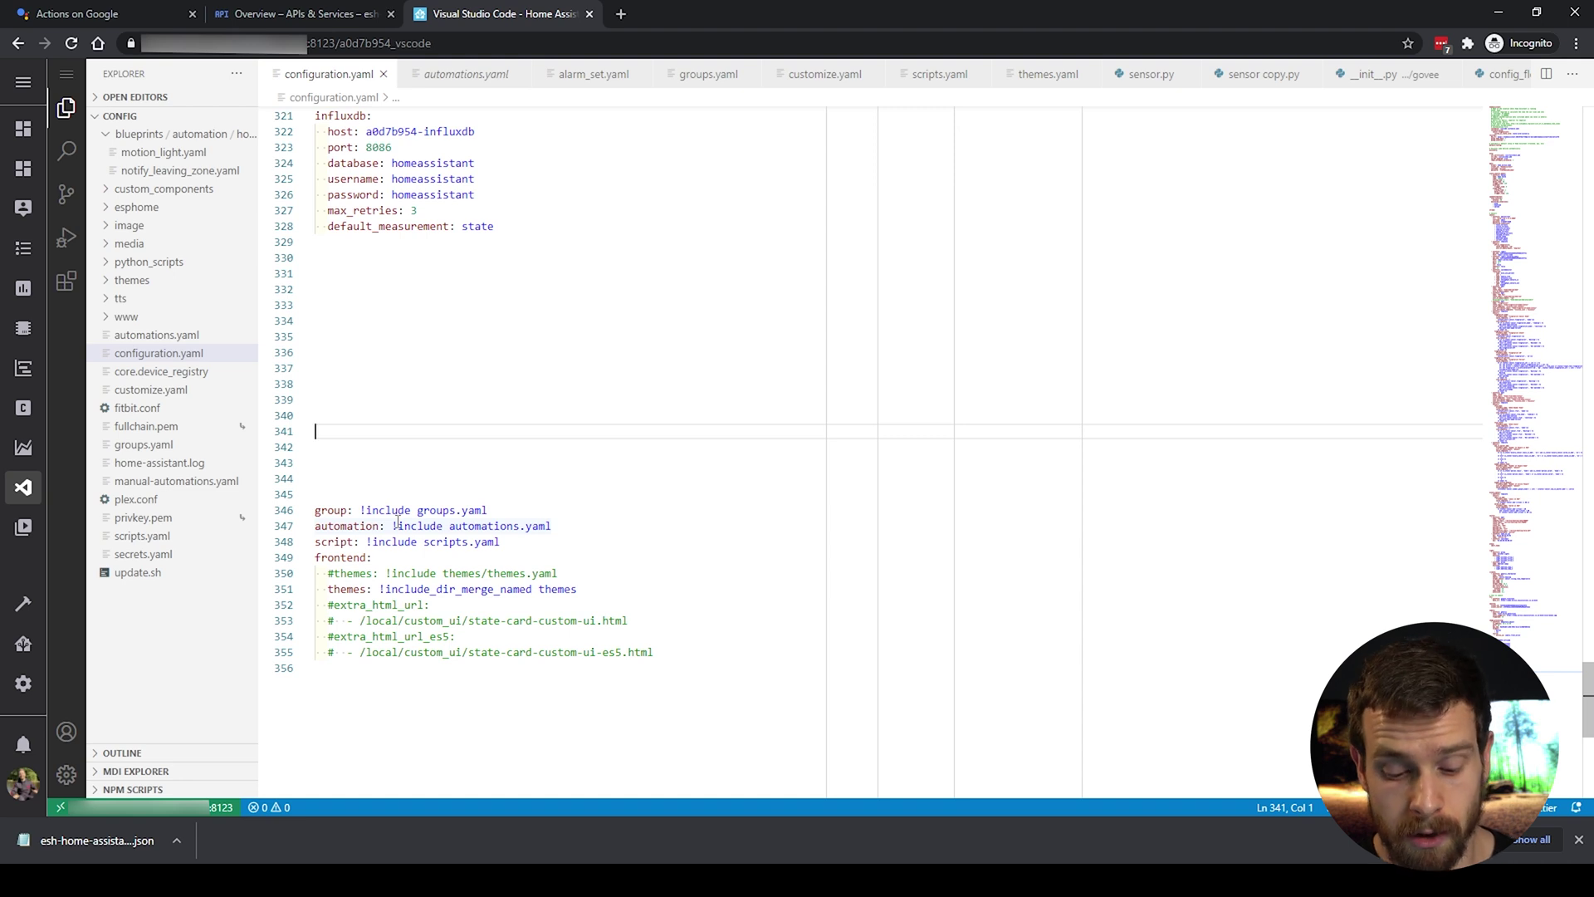
Step: Write google_assistant: on line 341 with an indented project_id: key beneath it
{"action": "type", "text": "google"}
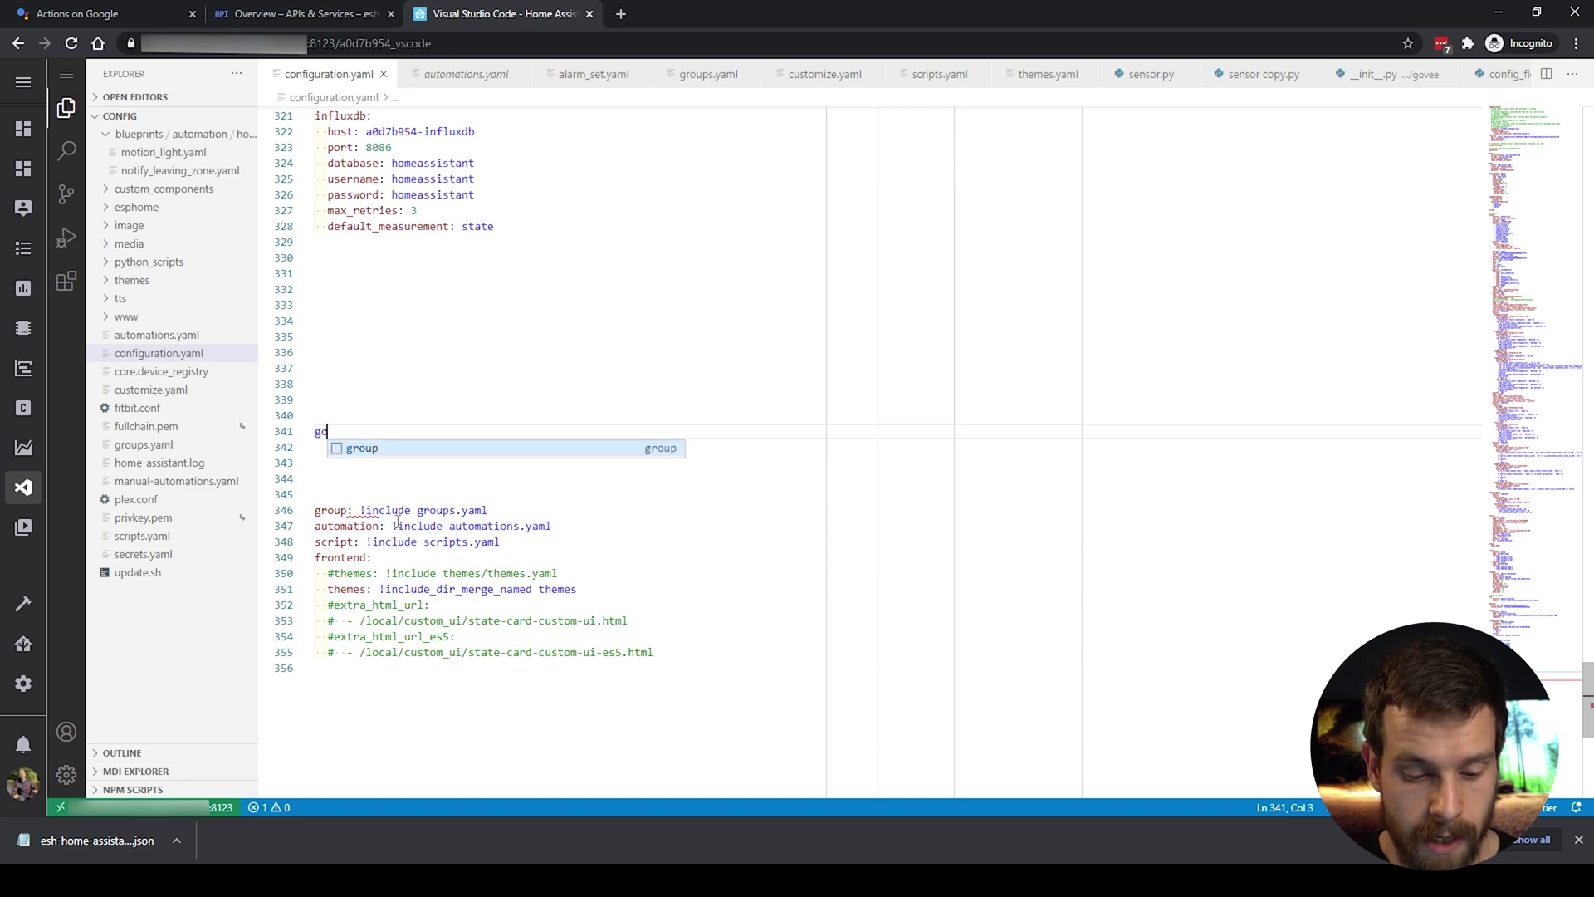
{"action": "type", "text": "_a"}
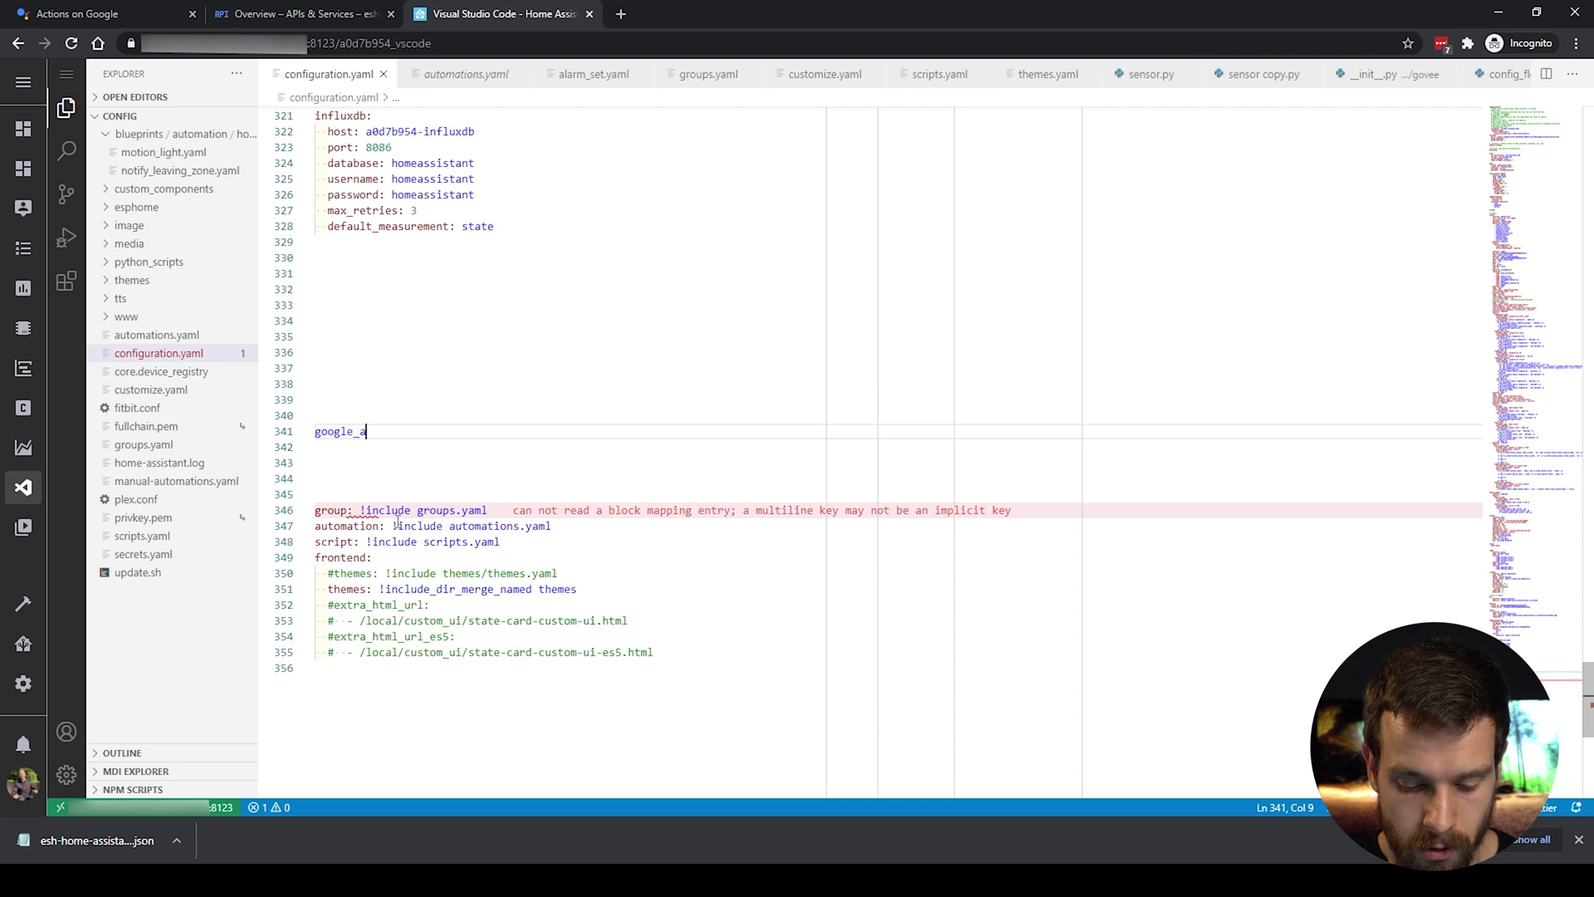
{"action": "type", "text": "ssistant:"}
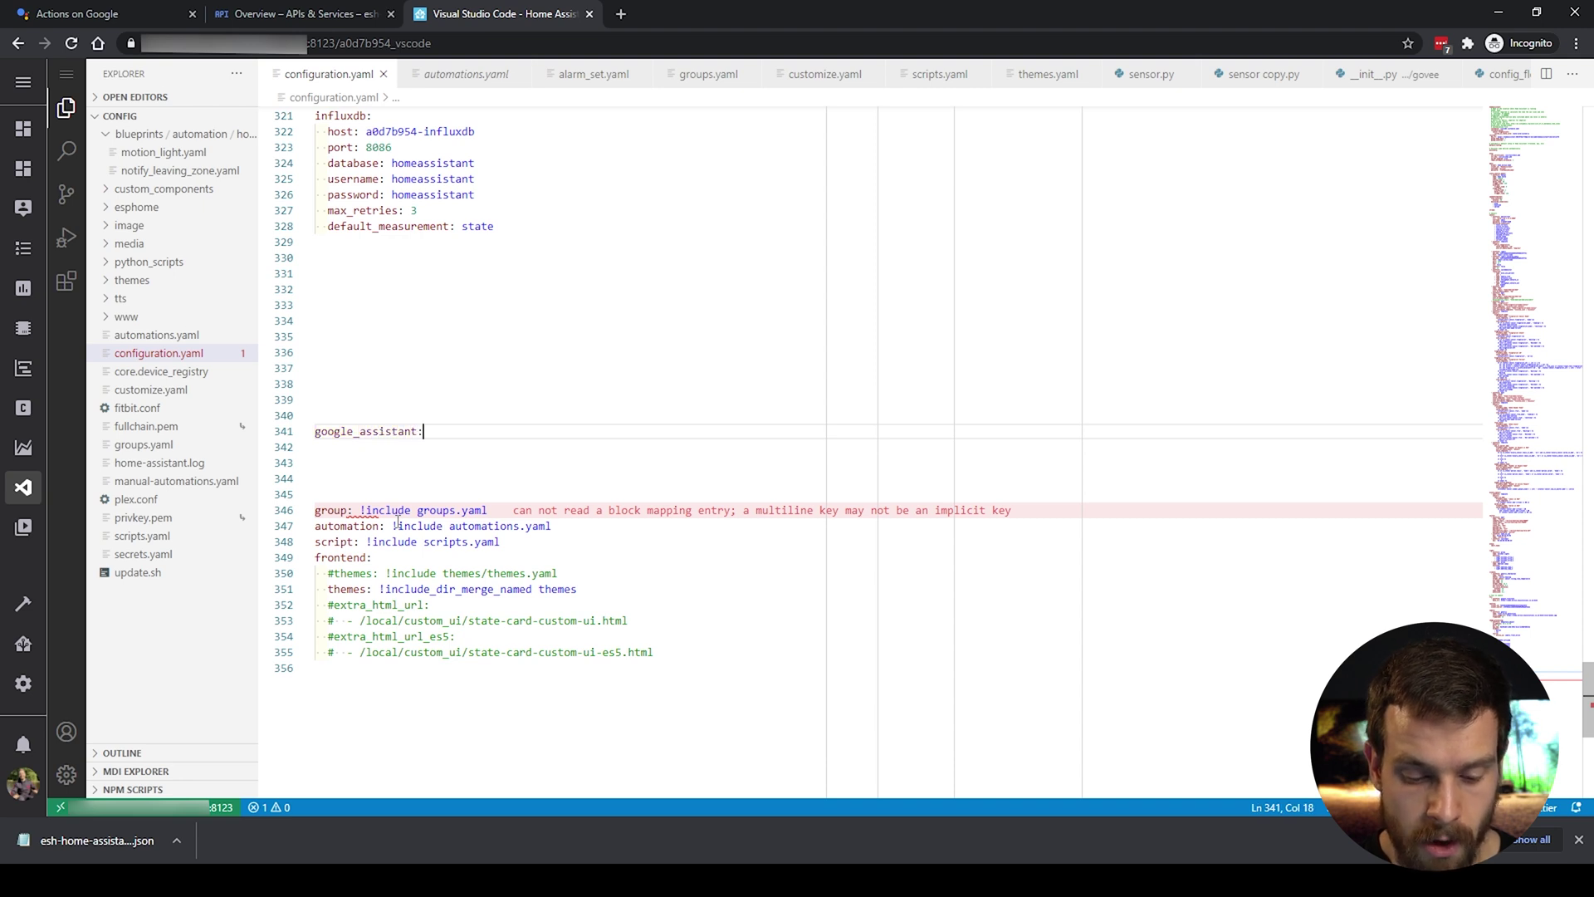
{"action": "key", "text": "Return"}
{"action": "type", "text": "pro"}
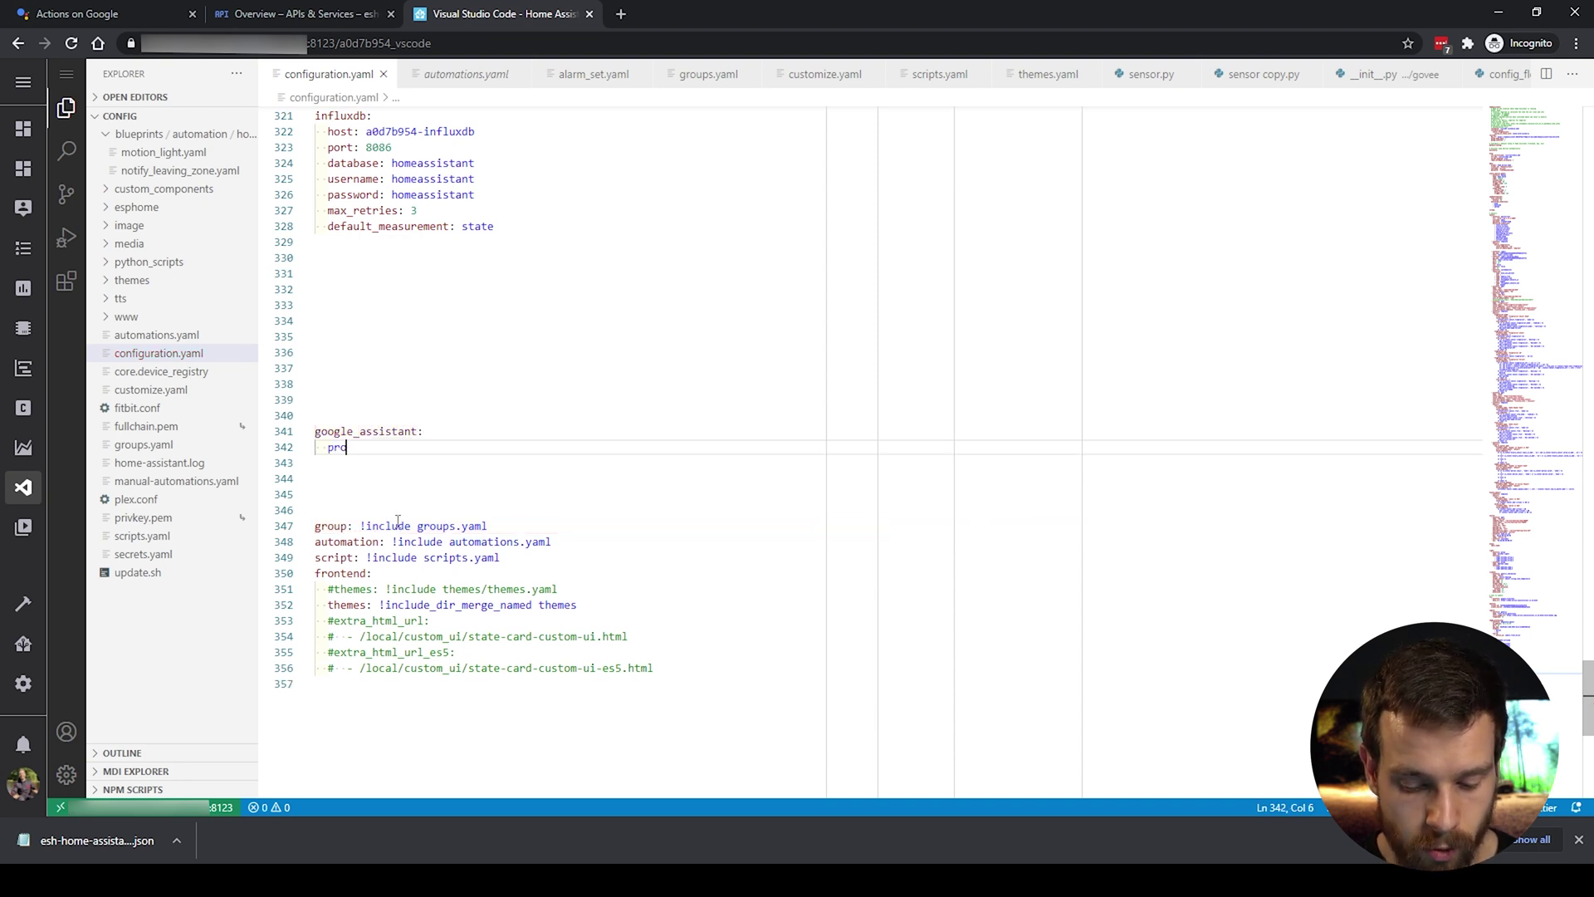
{"action": "type", "text": "ject_id:"}
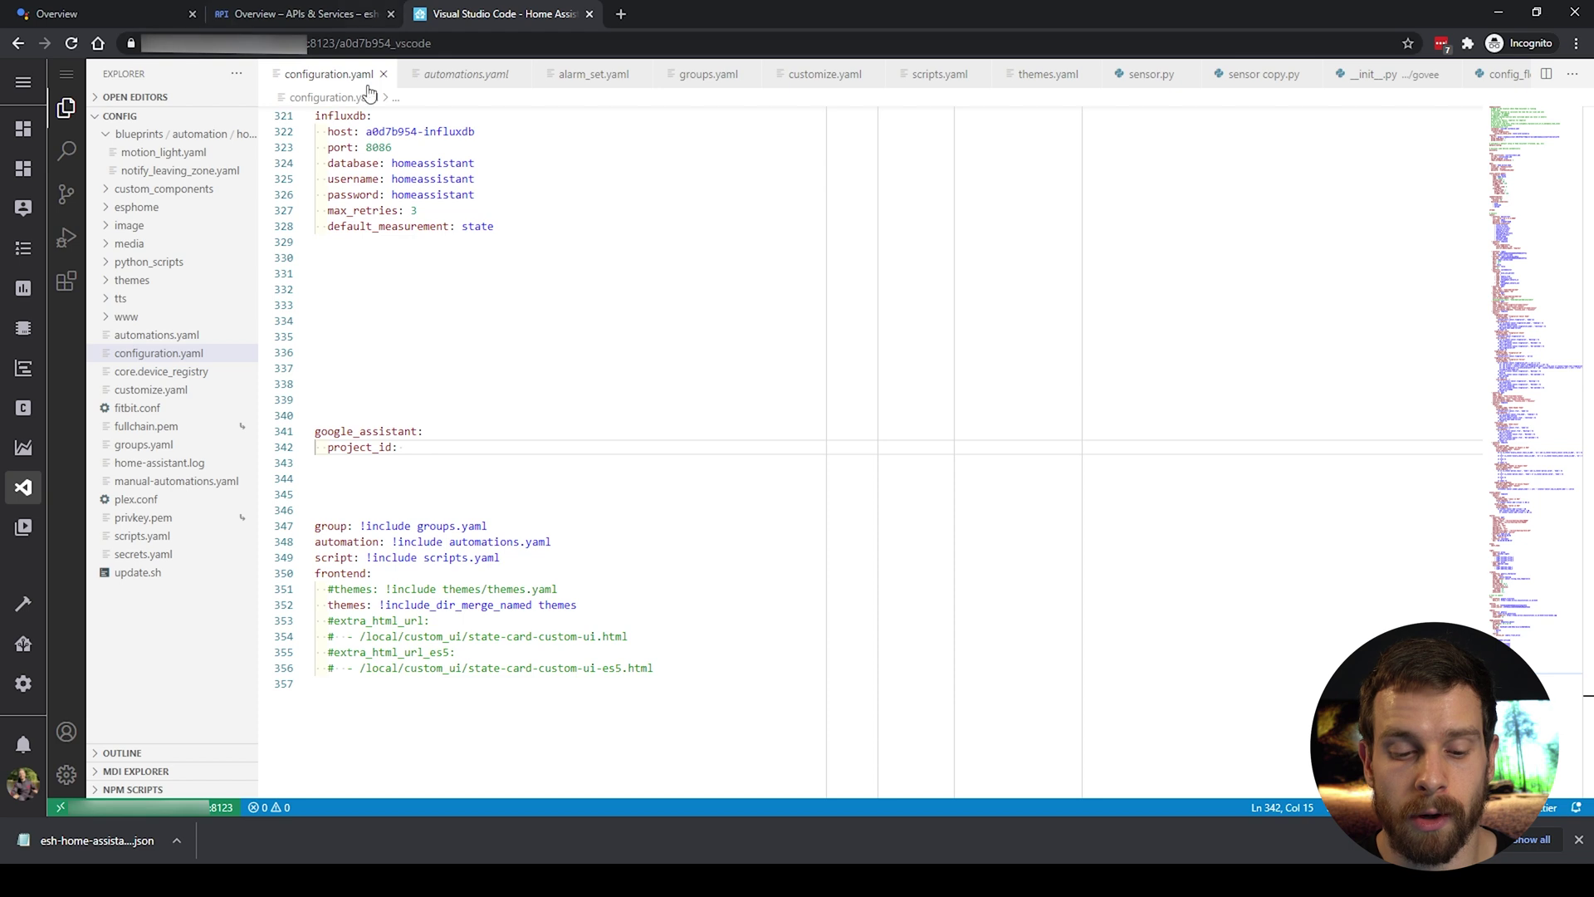
Step: Copy the project ID esh-home-assistant-c5711 from the Actions Console page address
{"action": "left_click", "coordinate": [106, 7]}
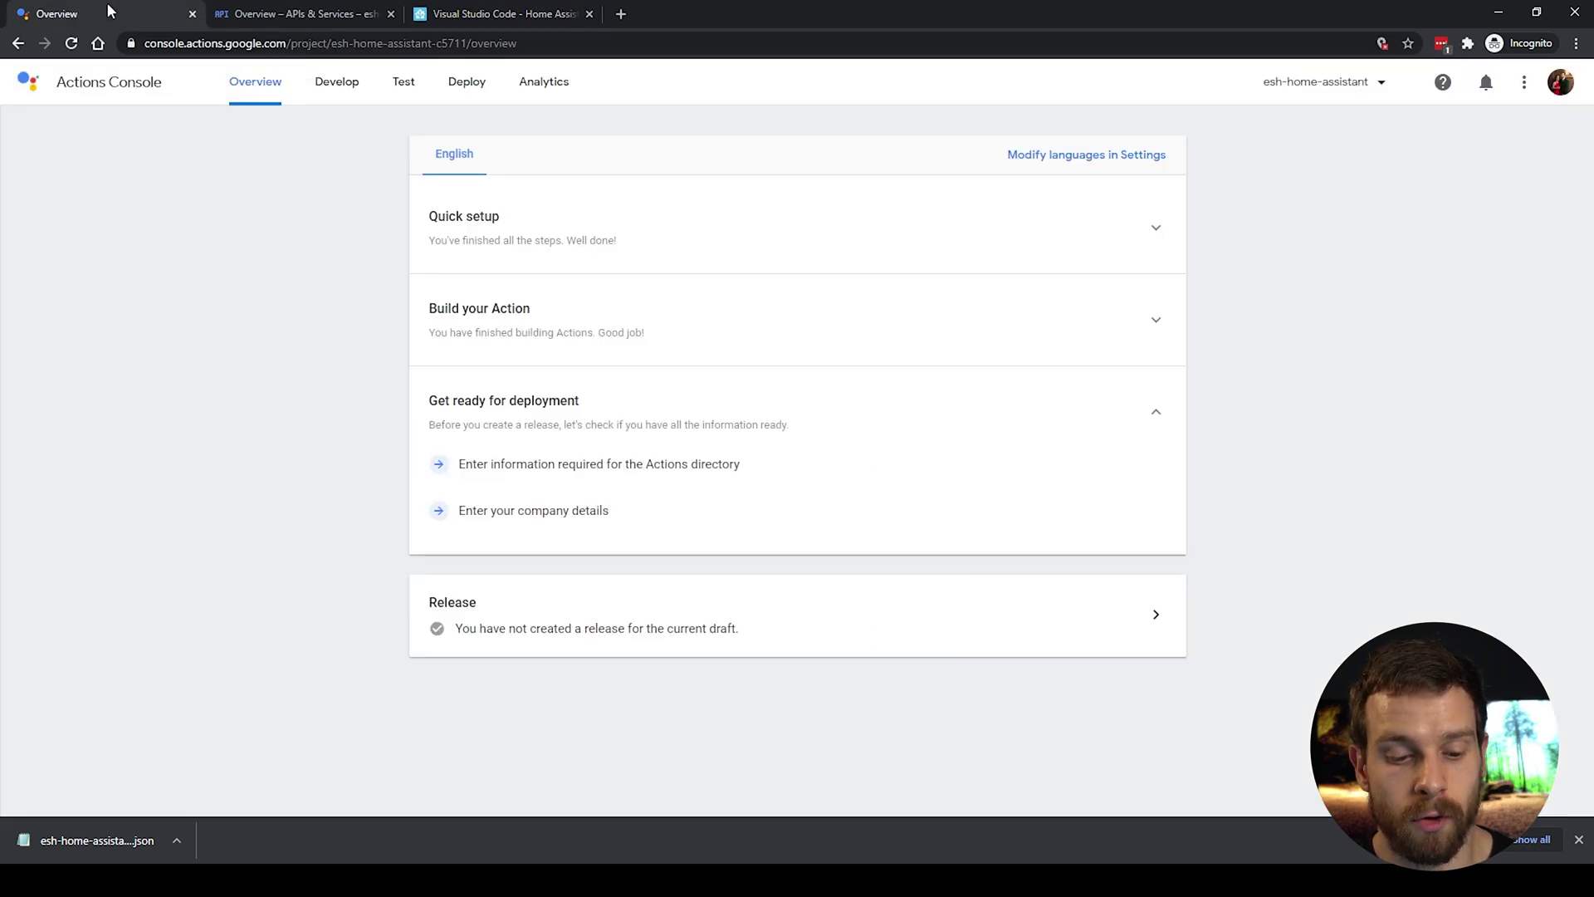
{"action": "left_click_drag", "start_coordinate": [331, 44], "coordinate": [469, 70]}
{"action": "key", "text": "ctrl+c"}
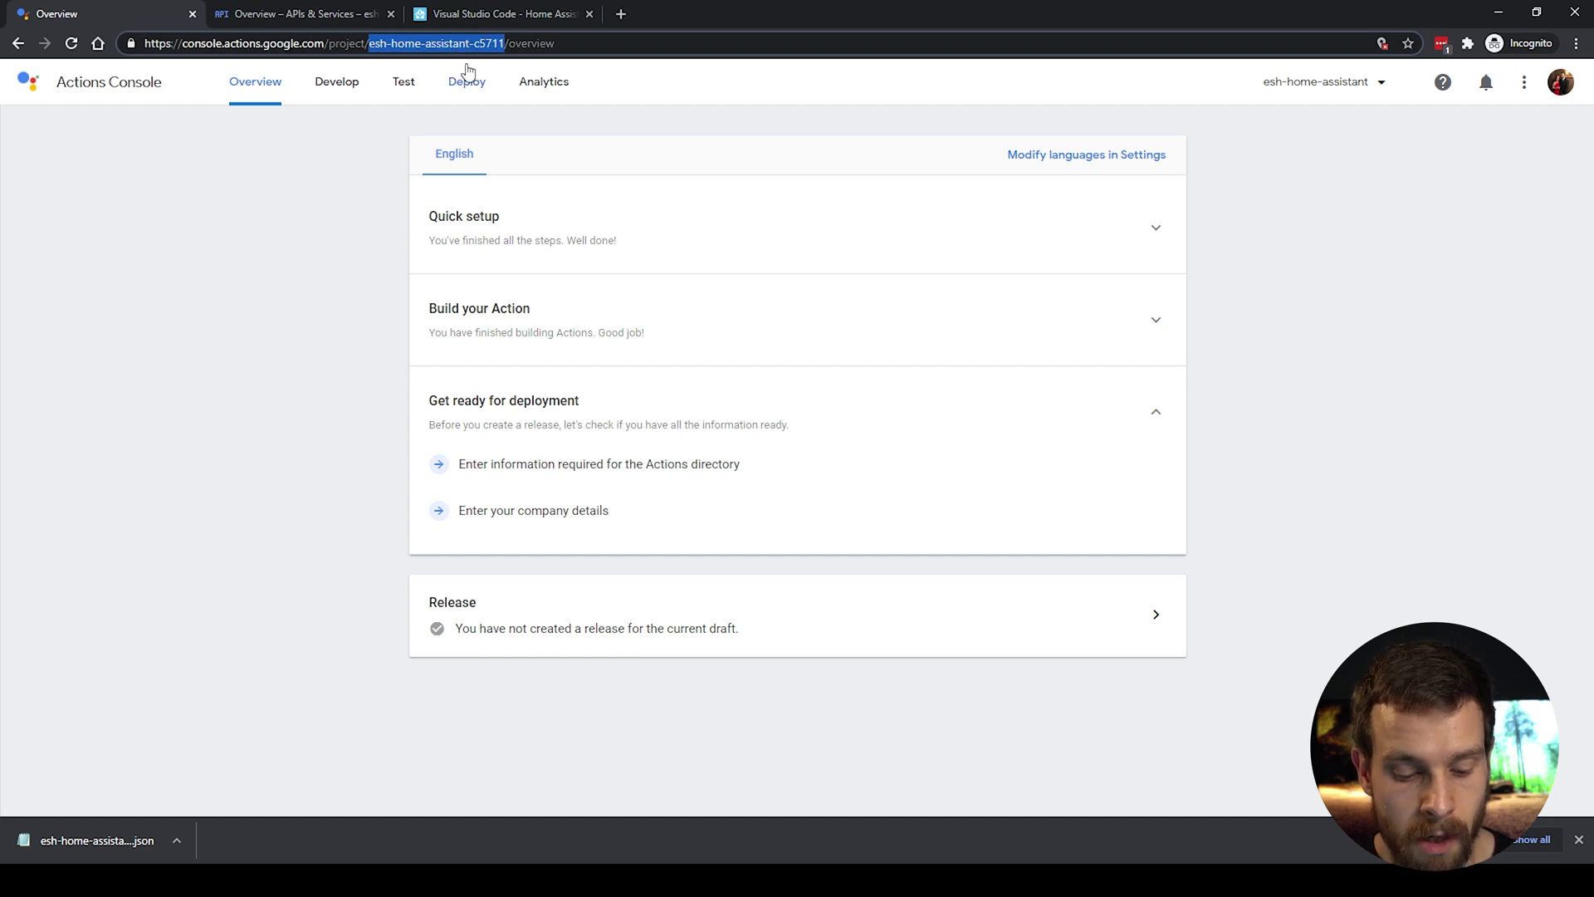
{"action": "left_click", "coordinate": [499, 14]}
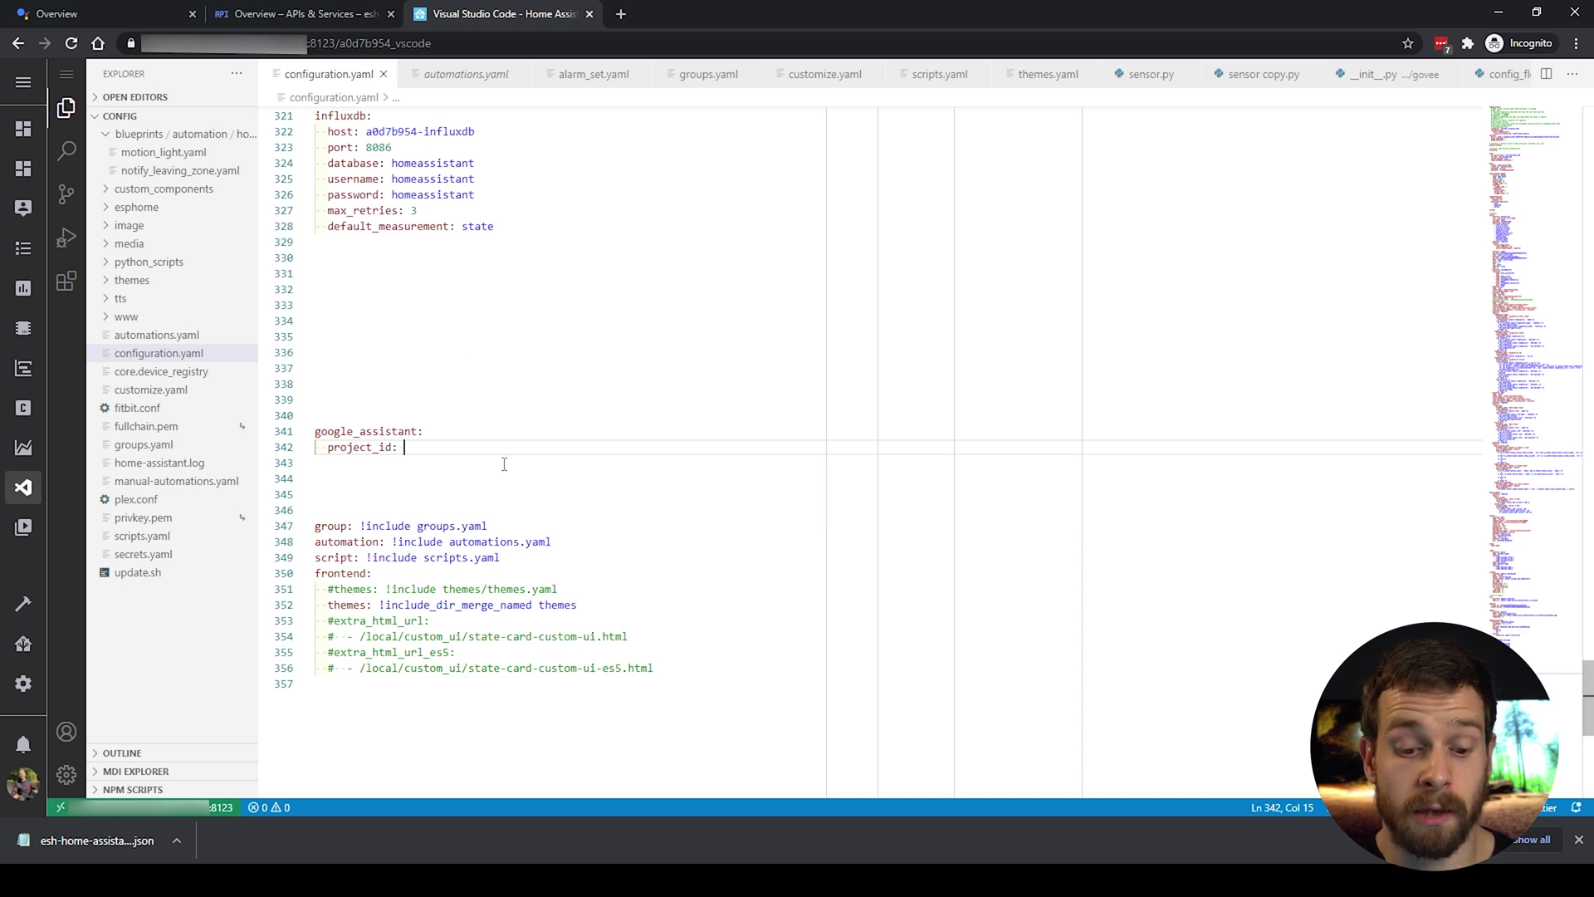
Step: Add project_id esh-home-assistant-c5711, service_account: !include SERVICE_ACCOUNT.json and report_state: true to the block
{"action": "key", "text": "ctrl+v"}
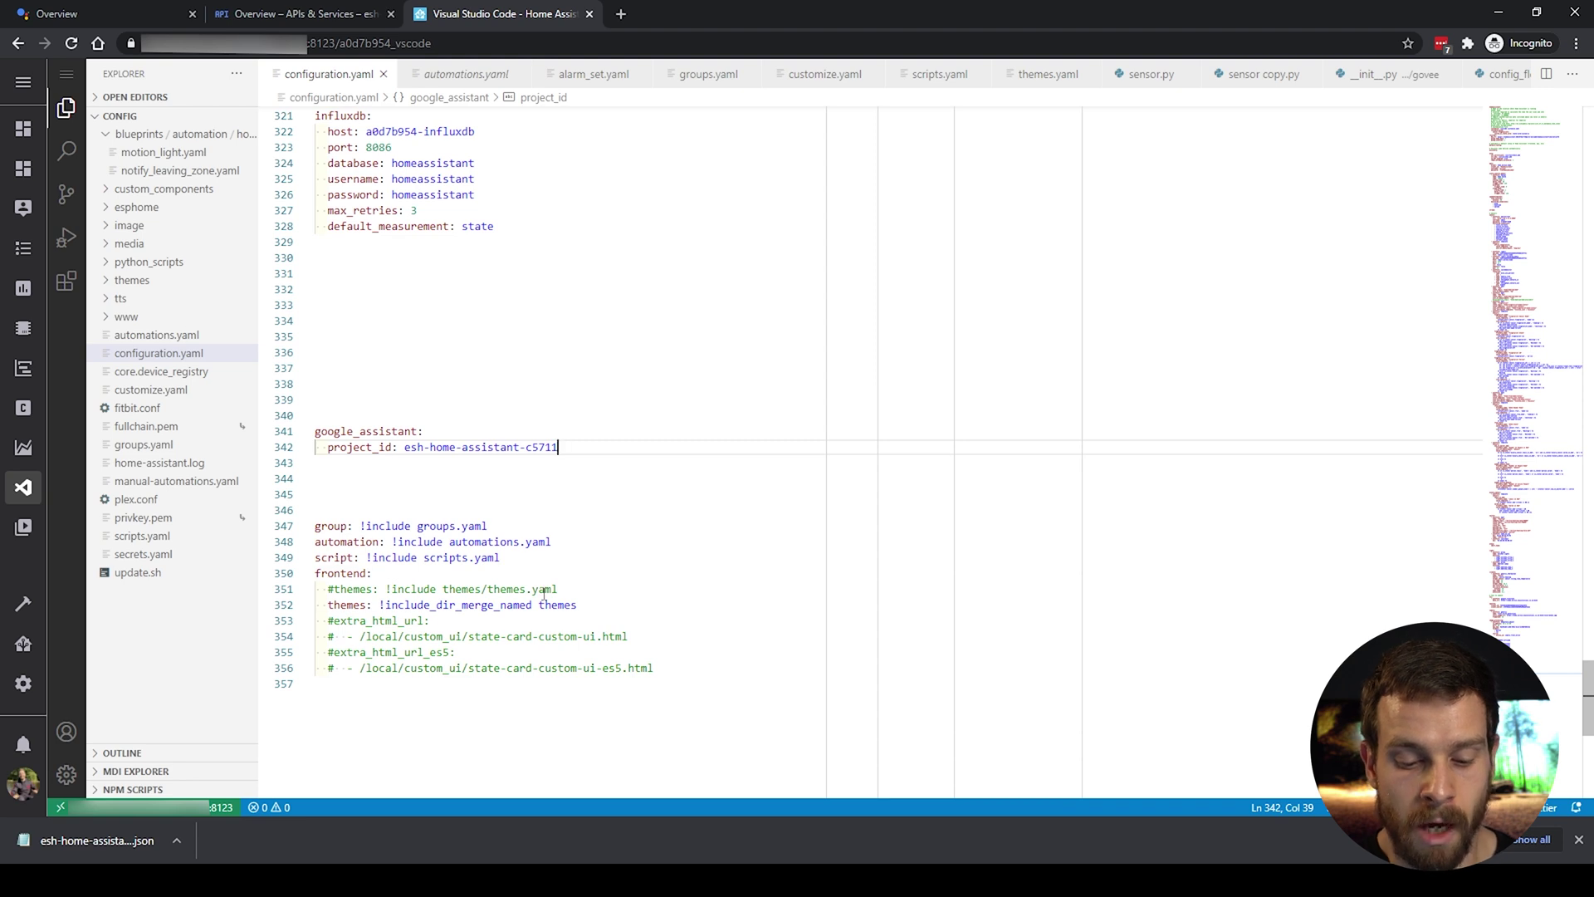
{"action": "key", "text": "Return"}
{"action": "type", "text": "service_account"}
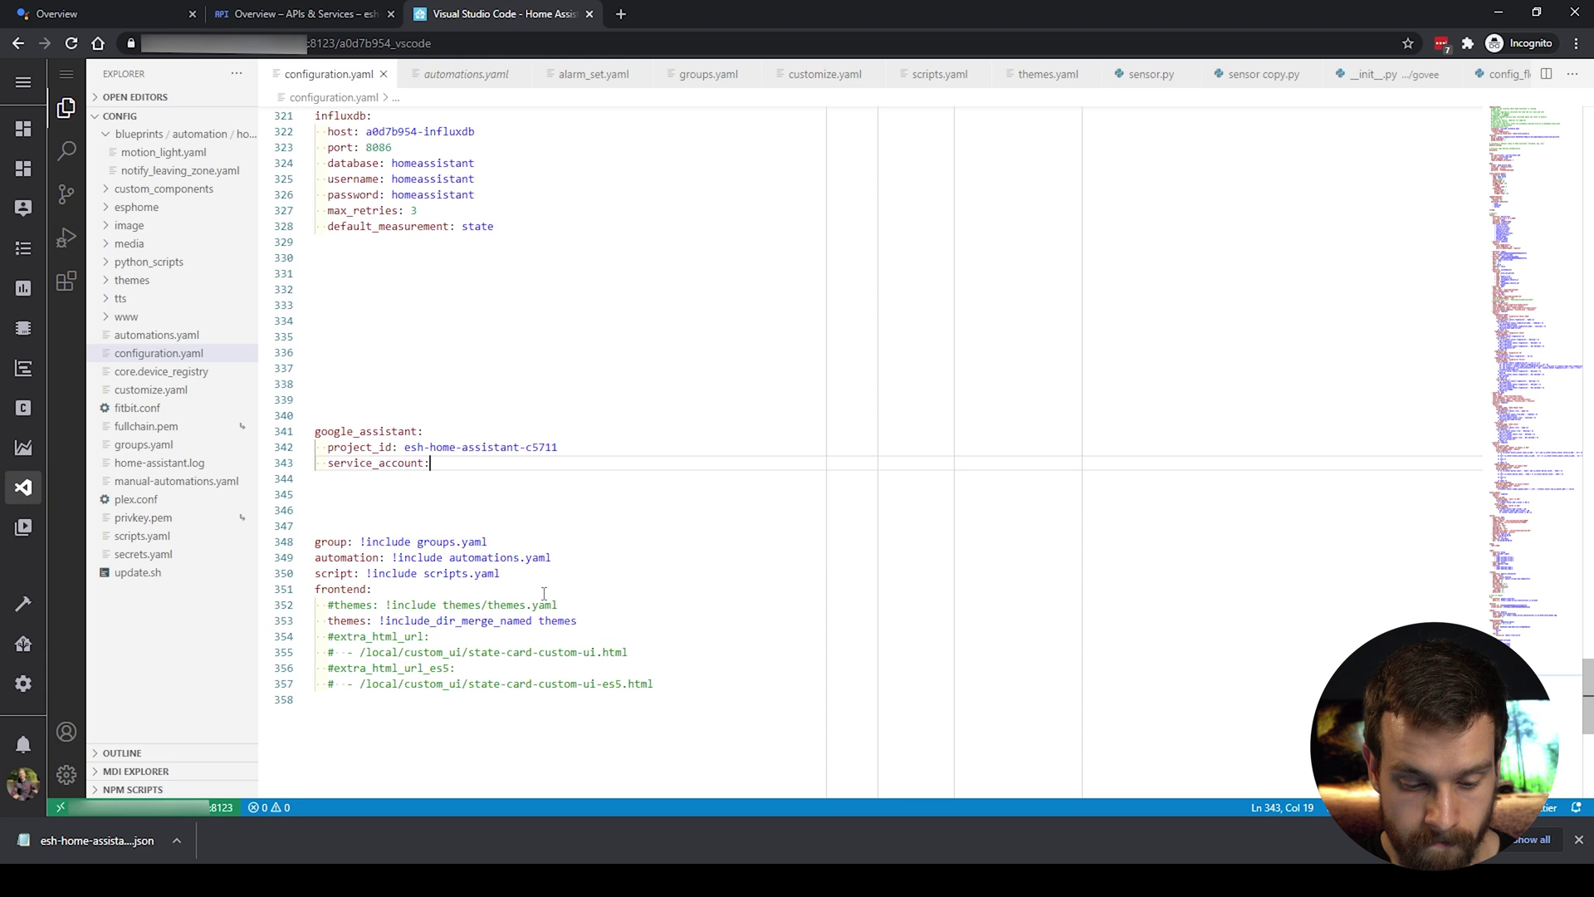
{"action": "type", "text": ":"}
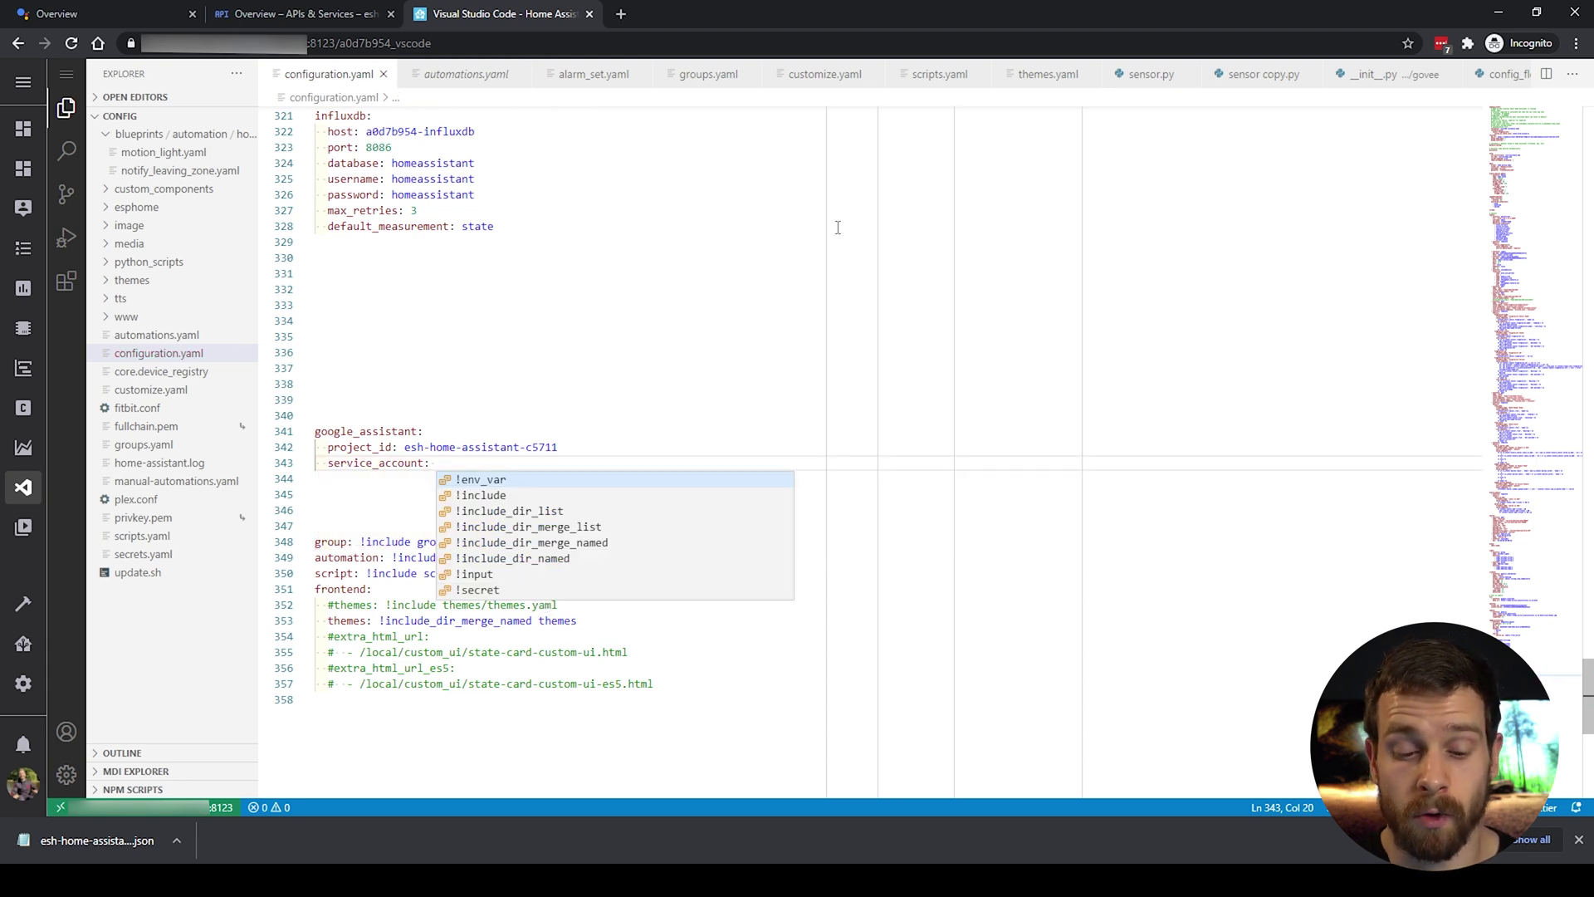
{"action": "type", "text": "!"}
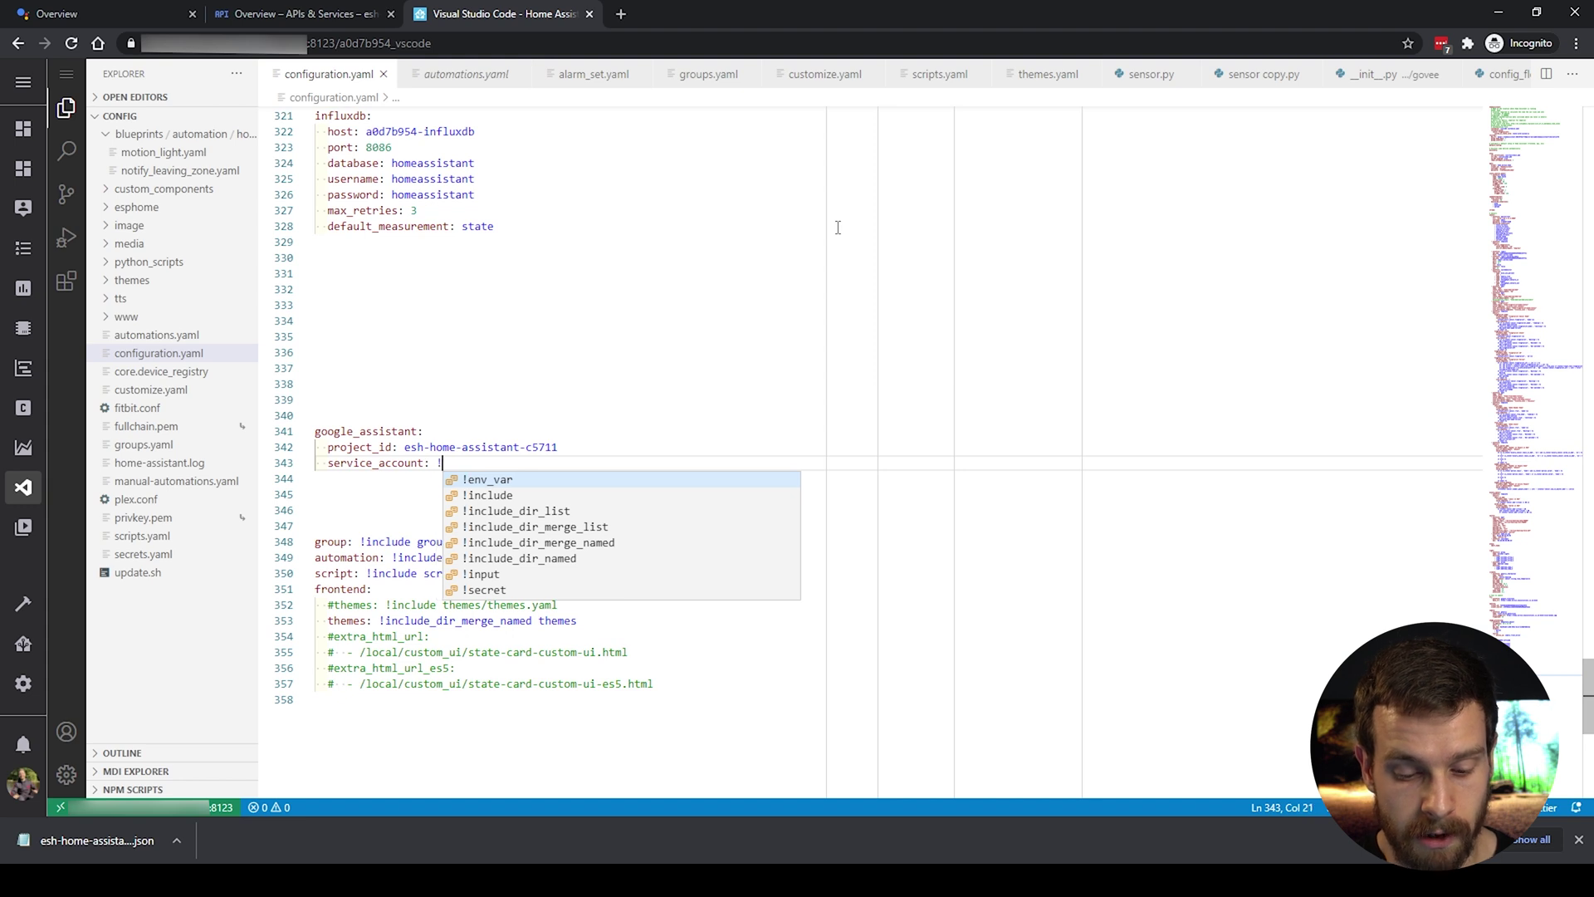
{"action": "type", "text": "include "}
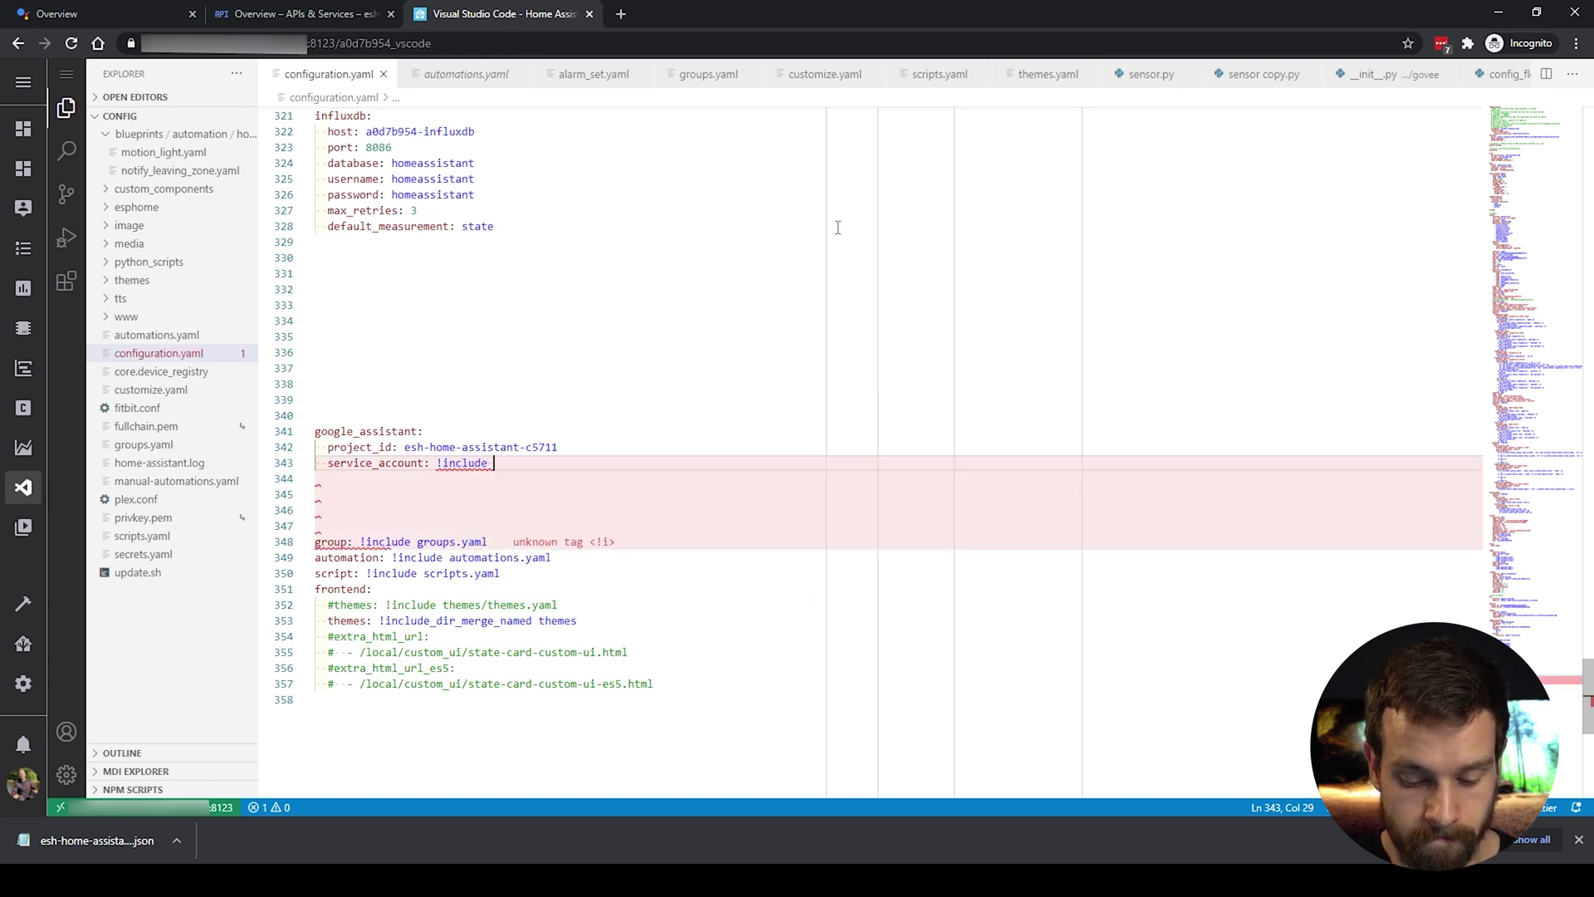
{"action": "type", "text": "SERVICE"}
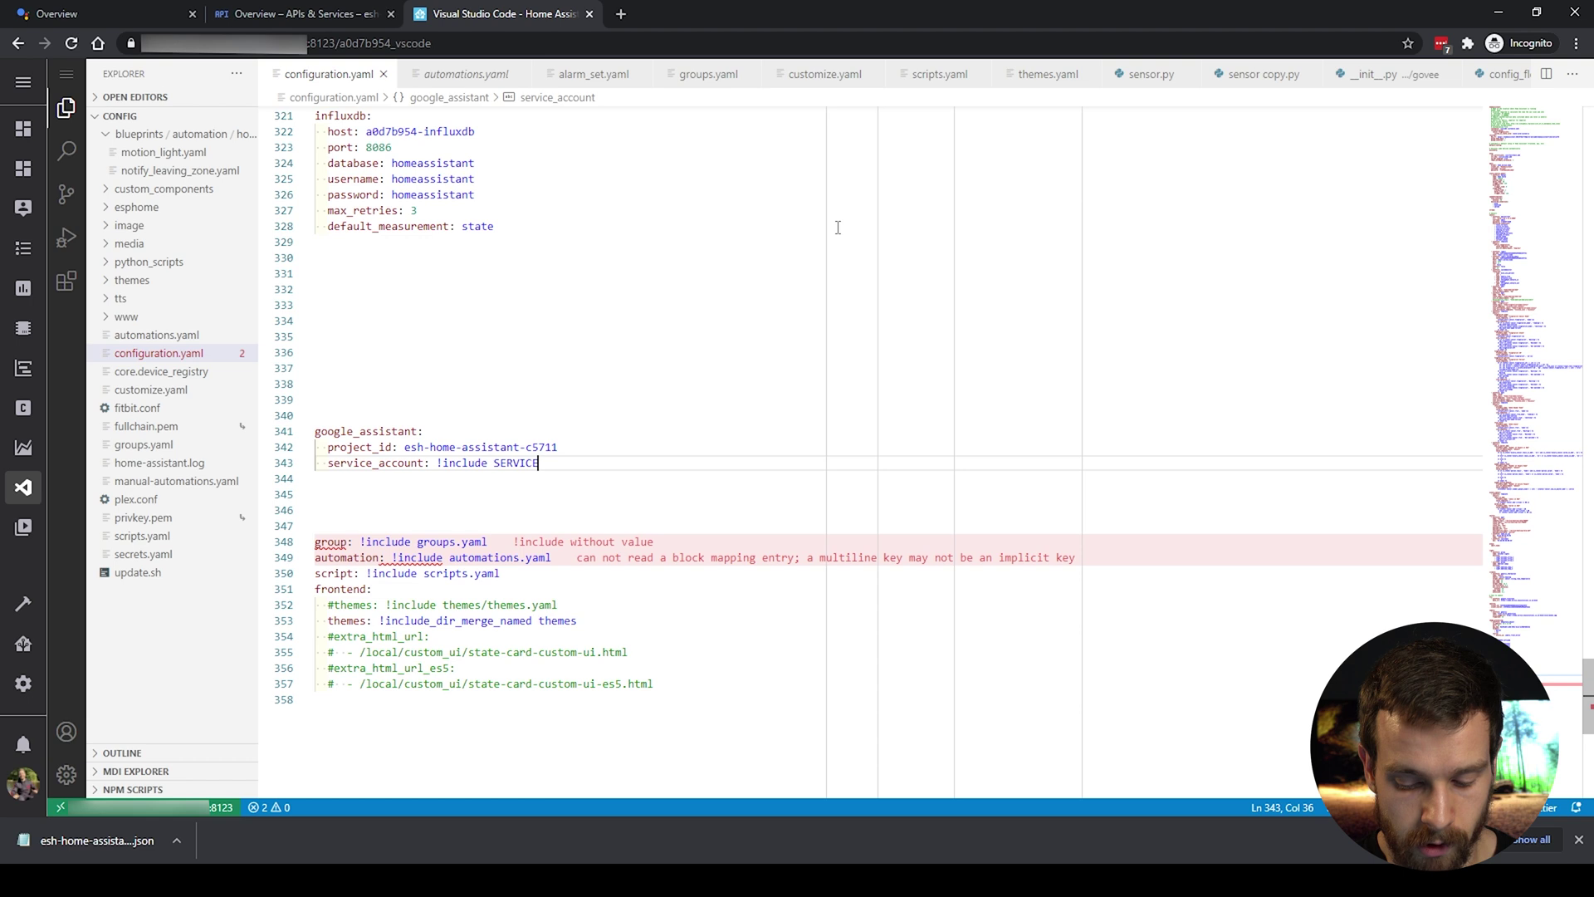
{"action": "type", "text": "_ACCOUNT."}
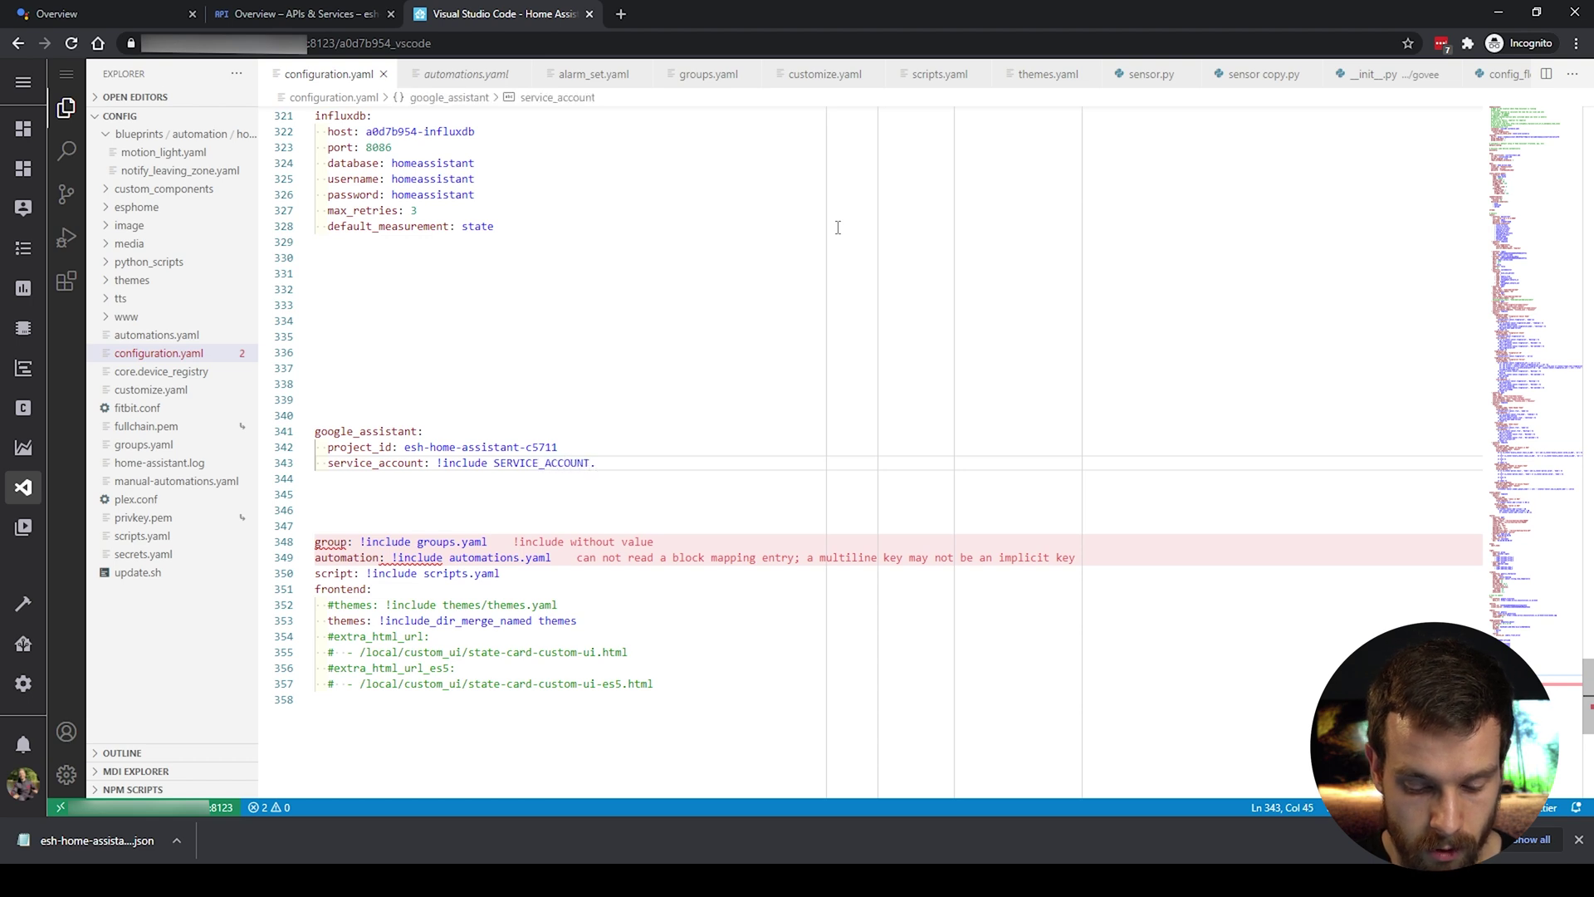
{"action": "type", "text": "json"}
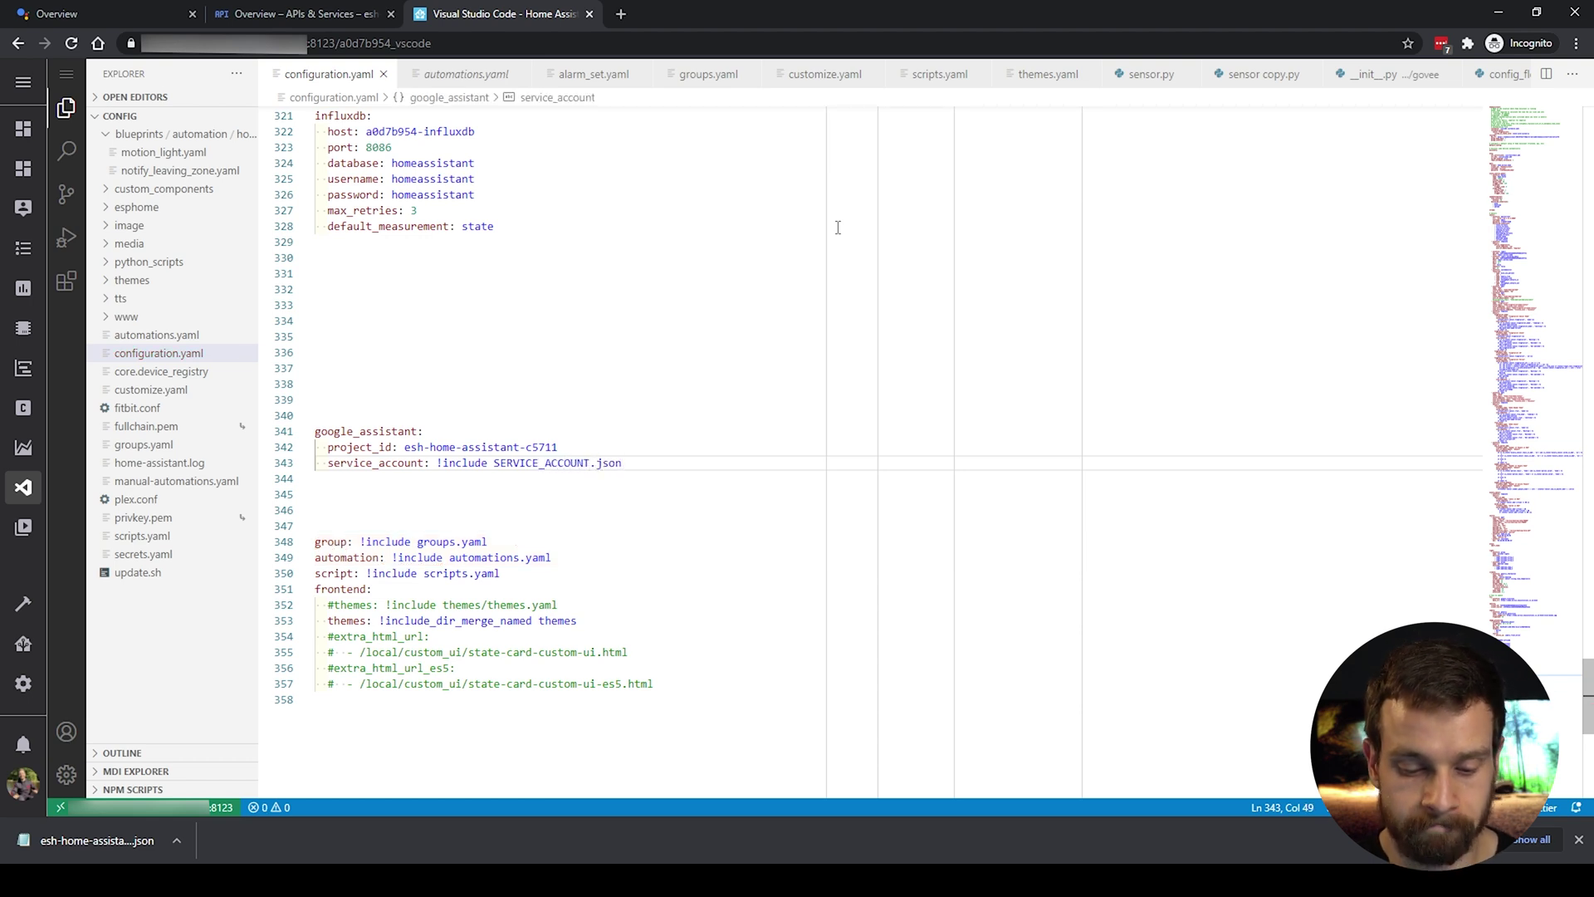
{"action": "key", "text": "Return"}
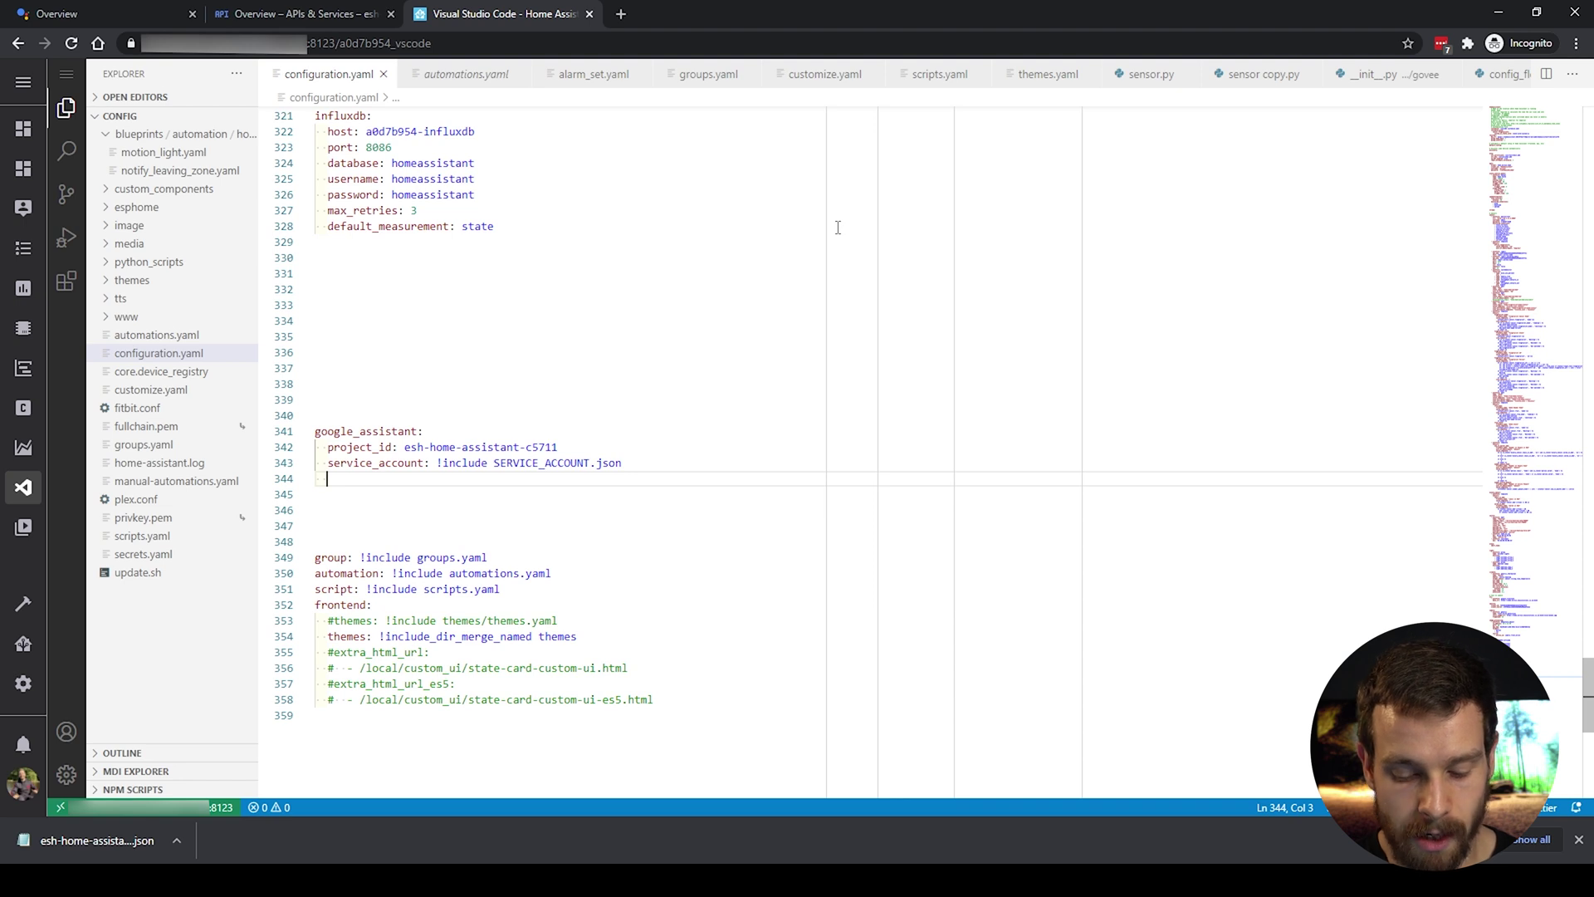
{"action": "type", "text": "report_st"}
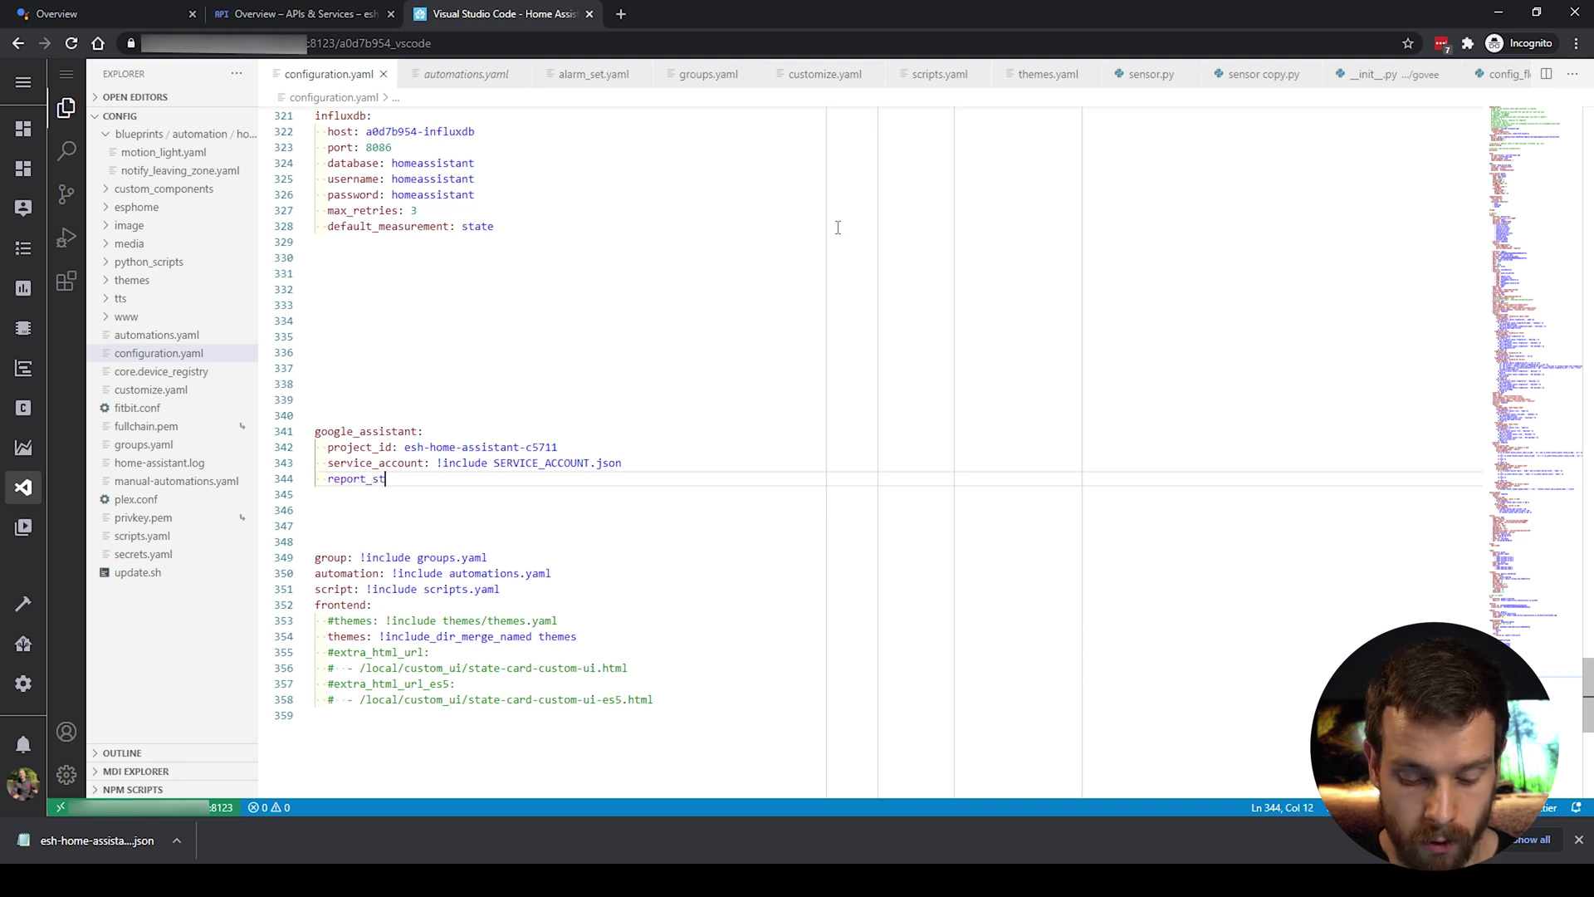
{"action": "type", "text": "ate: true"}
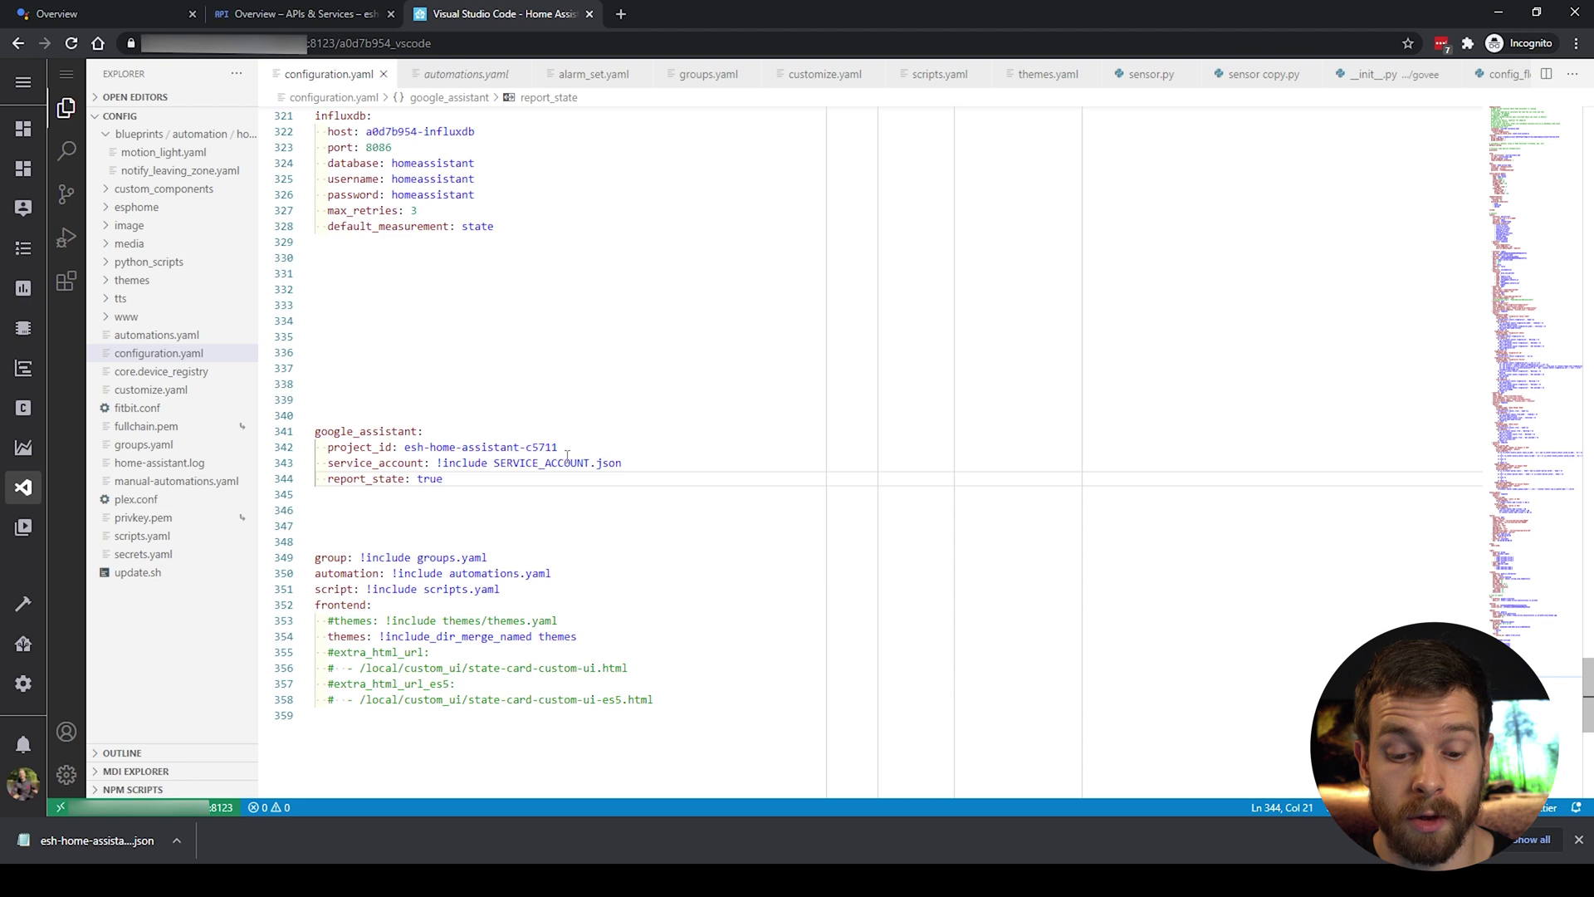
{"action": "left_click_drag", "start_coordinate": [496, 462], "coordinate": [625, 463]}
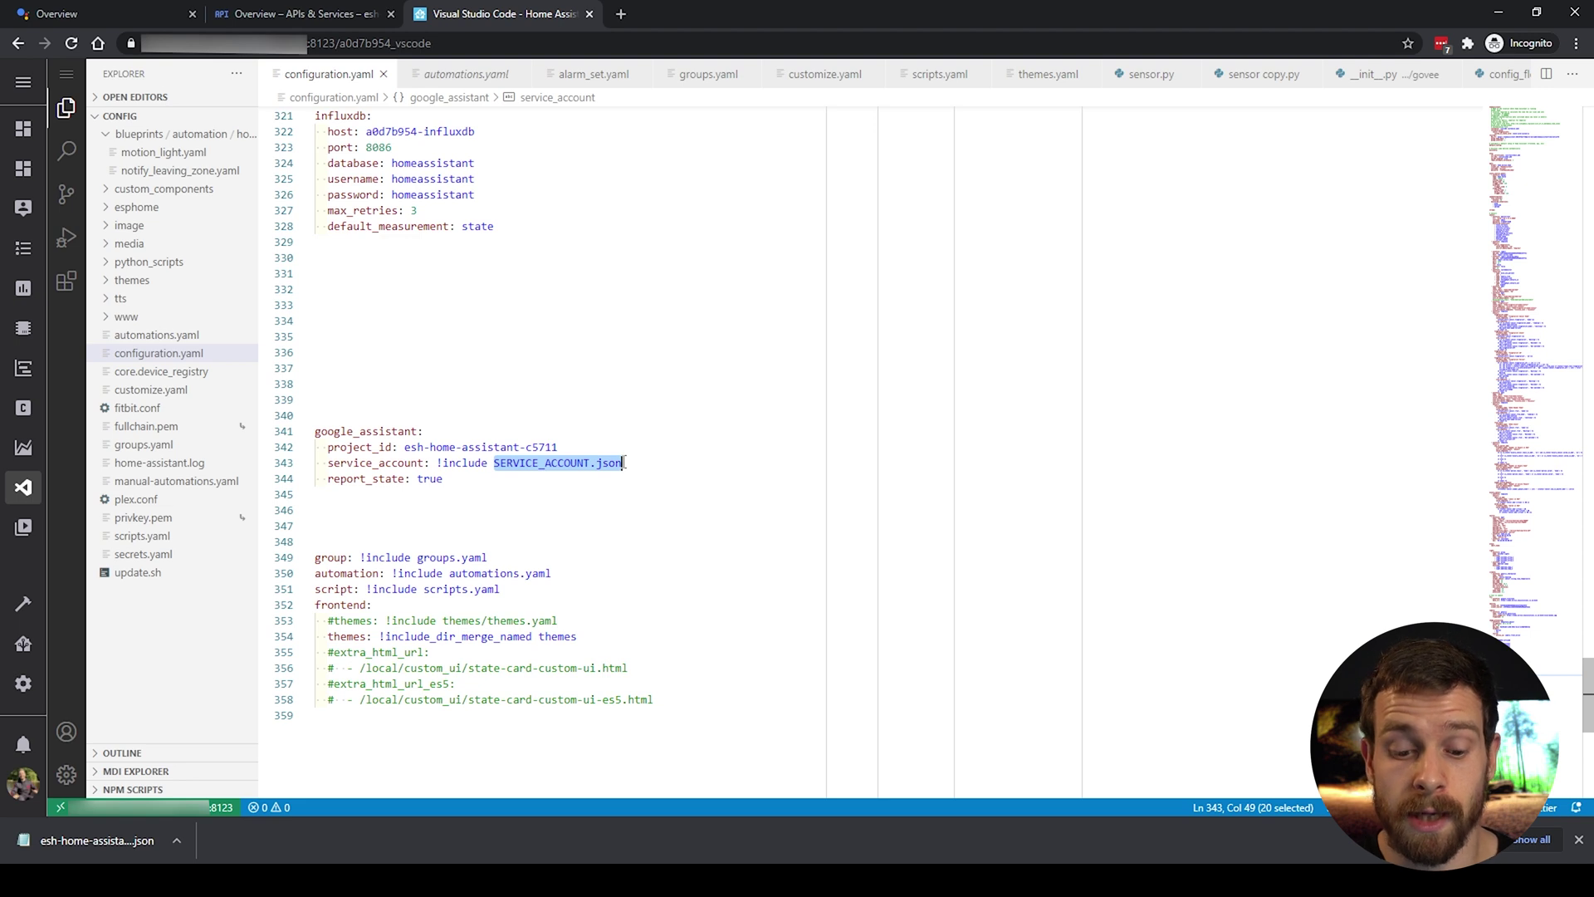
Step: From the Explorer context menu, add a new file named SERVICE_ACCOUNT.json to config
{"action": "right_click", "coordinate": [136, 599]}
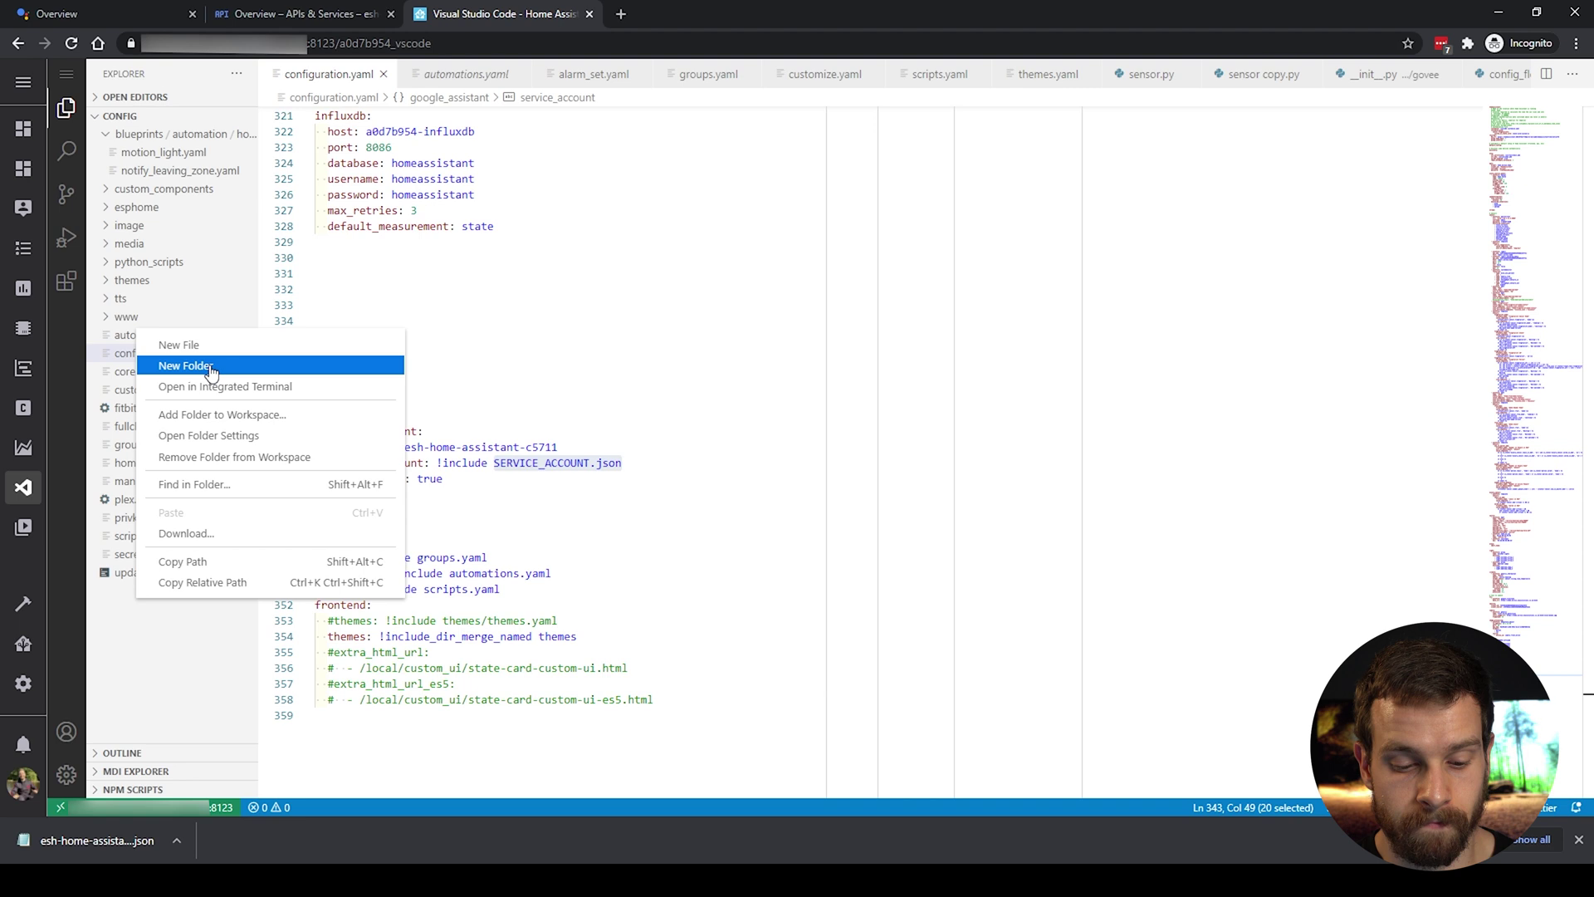
{"action": "left_click", "coordinate": [225, 345]}
{"action": "type", "text": "SERVICE_ACCOUNT.json"}
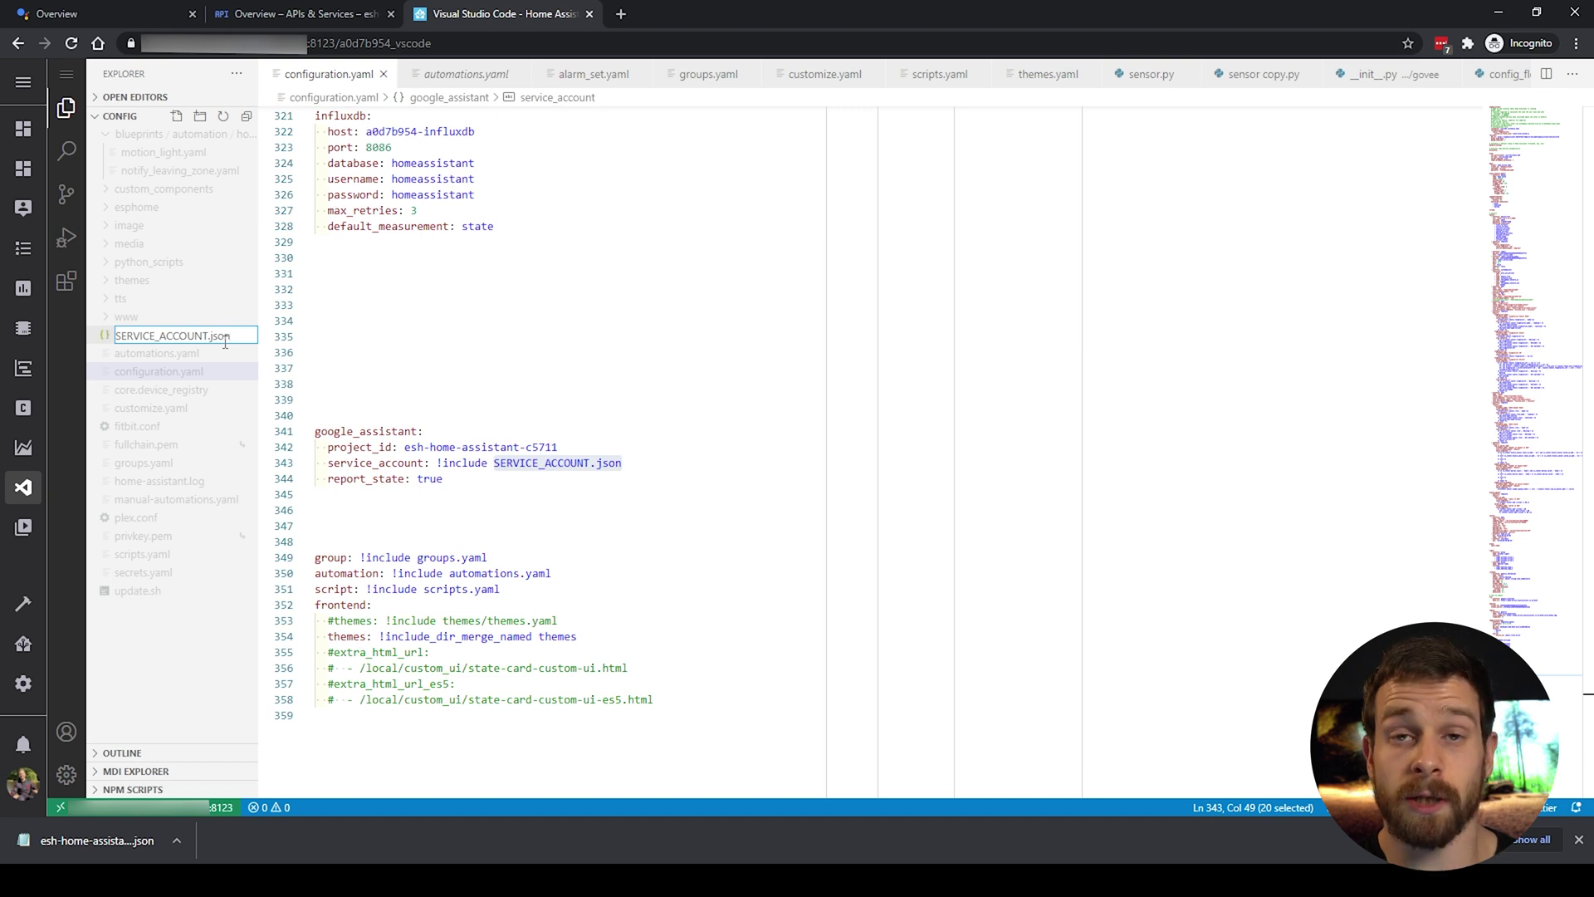